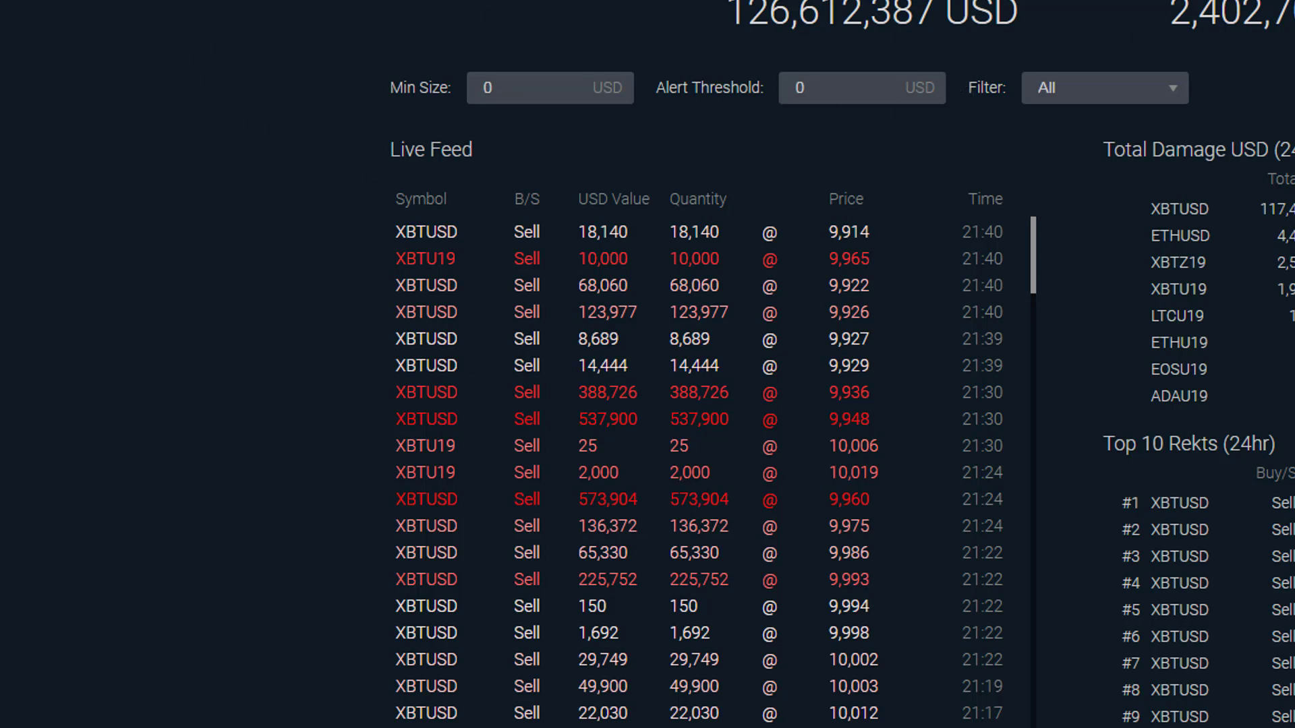
Create a new dashboard in Impulze Dashboard and start a JSON data source that uses a new data connection
click(64, 13)
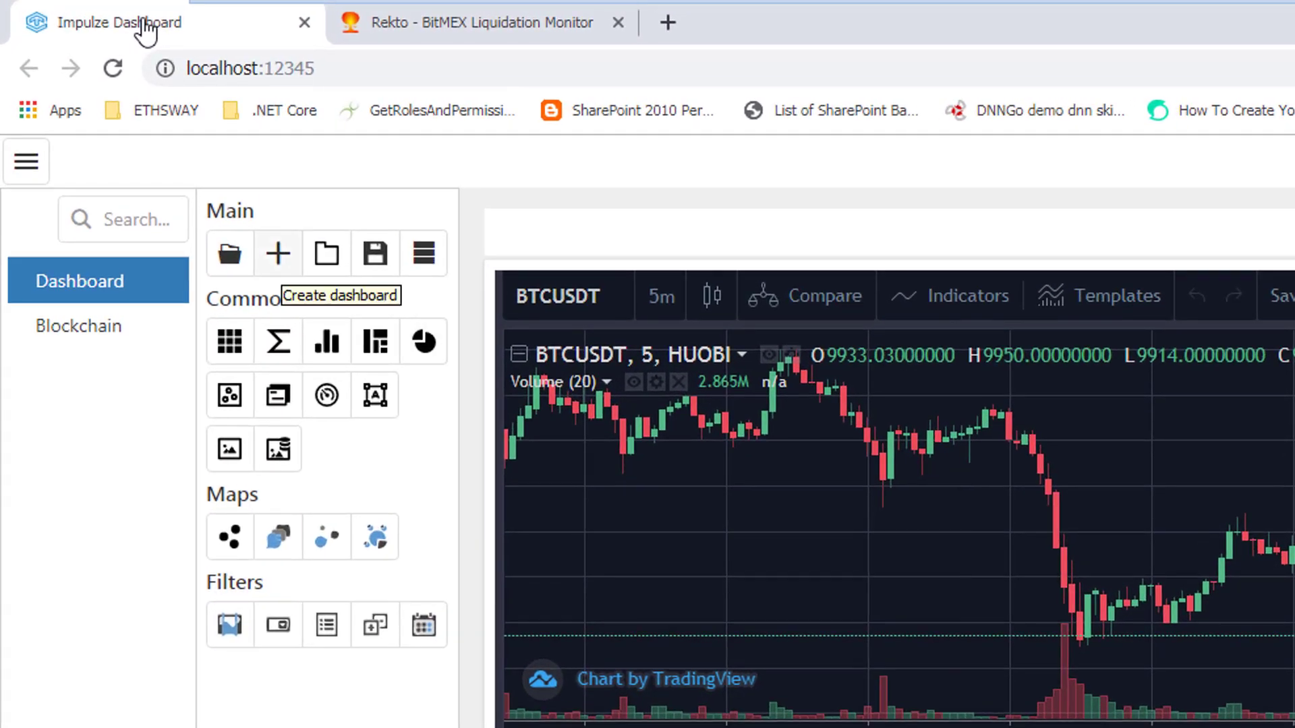
click(278, 253)
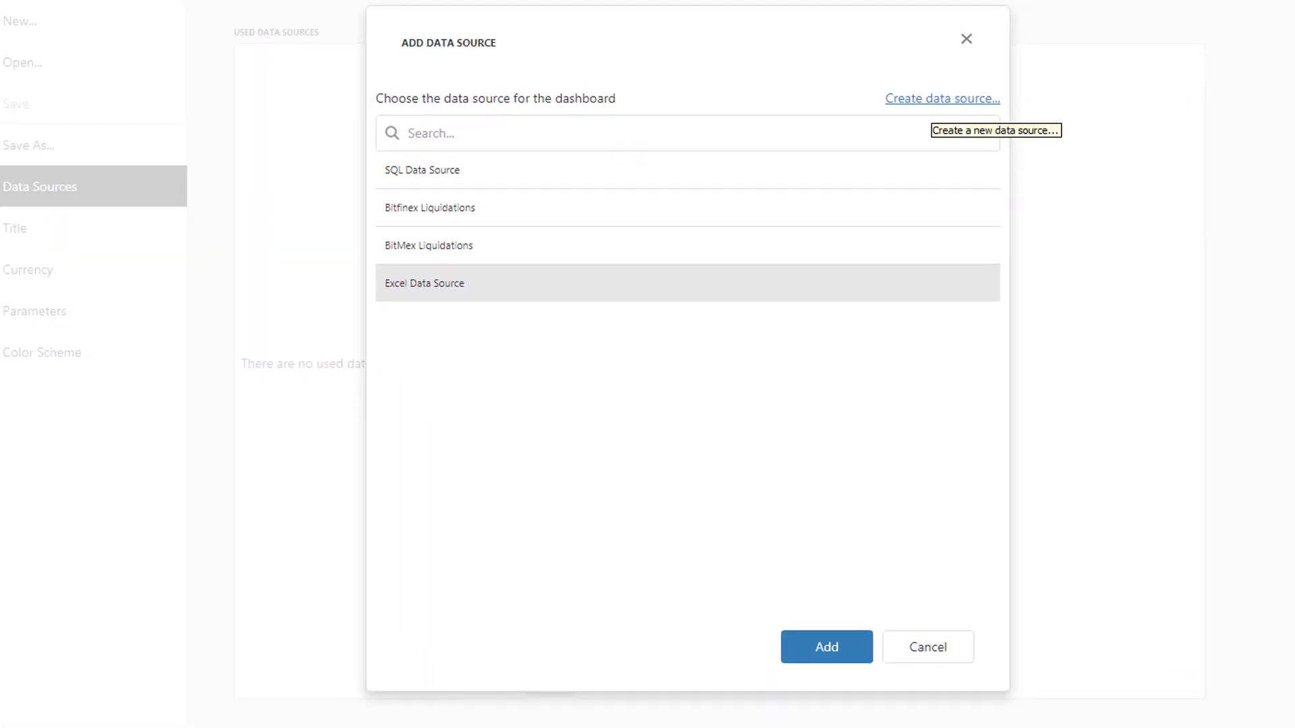
click(935, 100)
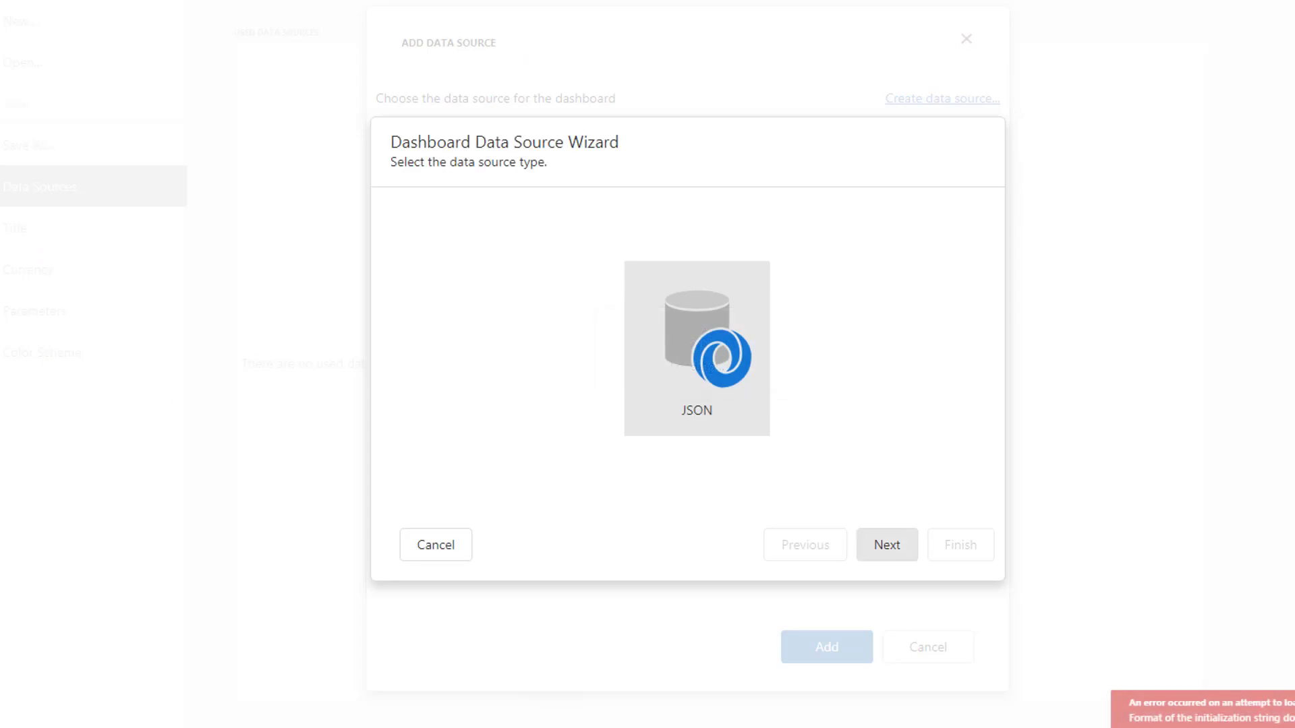
click(887, 544)
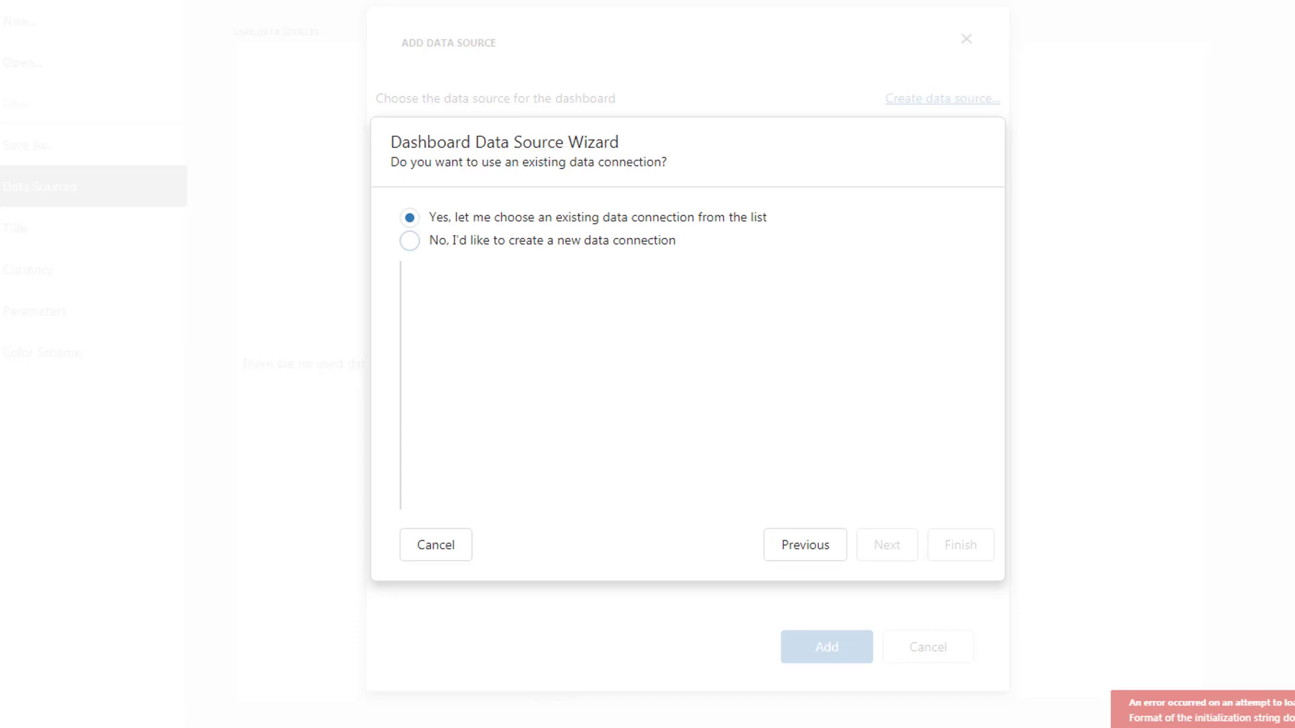
click(410, 241)
click(887, 545)
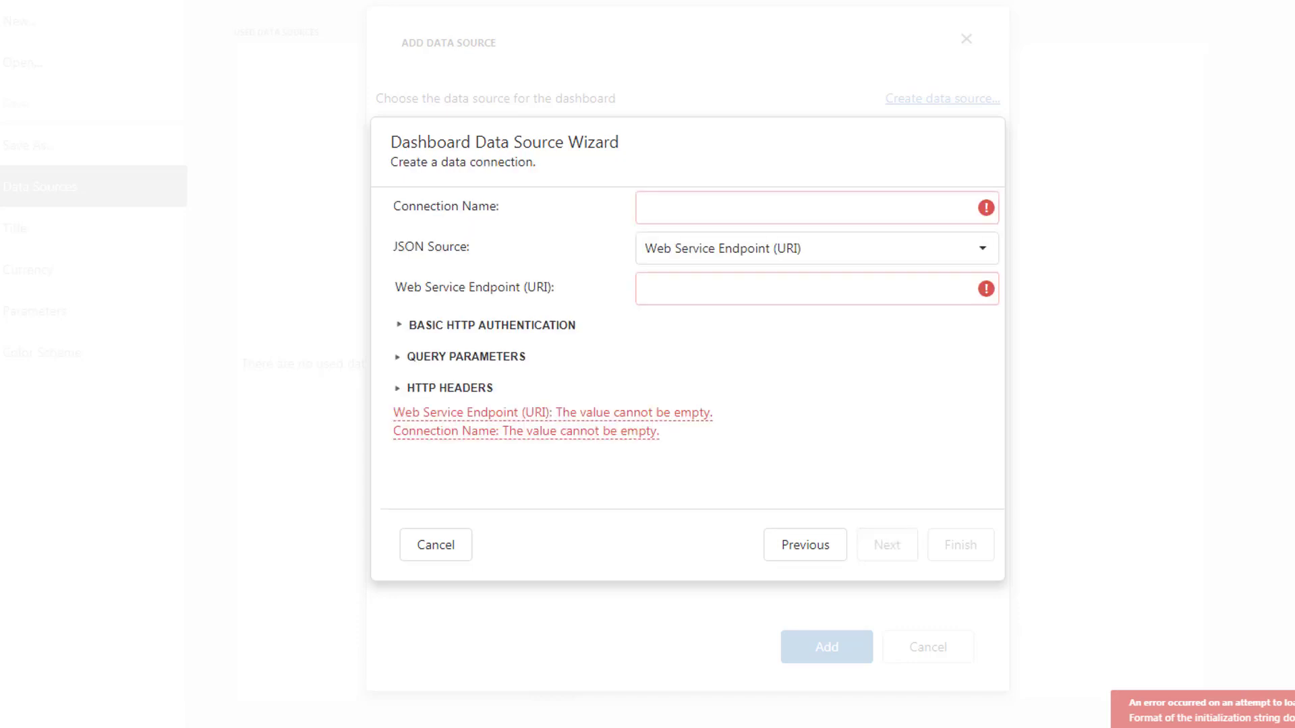
Name the new data connection "Rek.To Bitmex Liquidations"
click(816, 208)
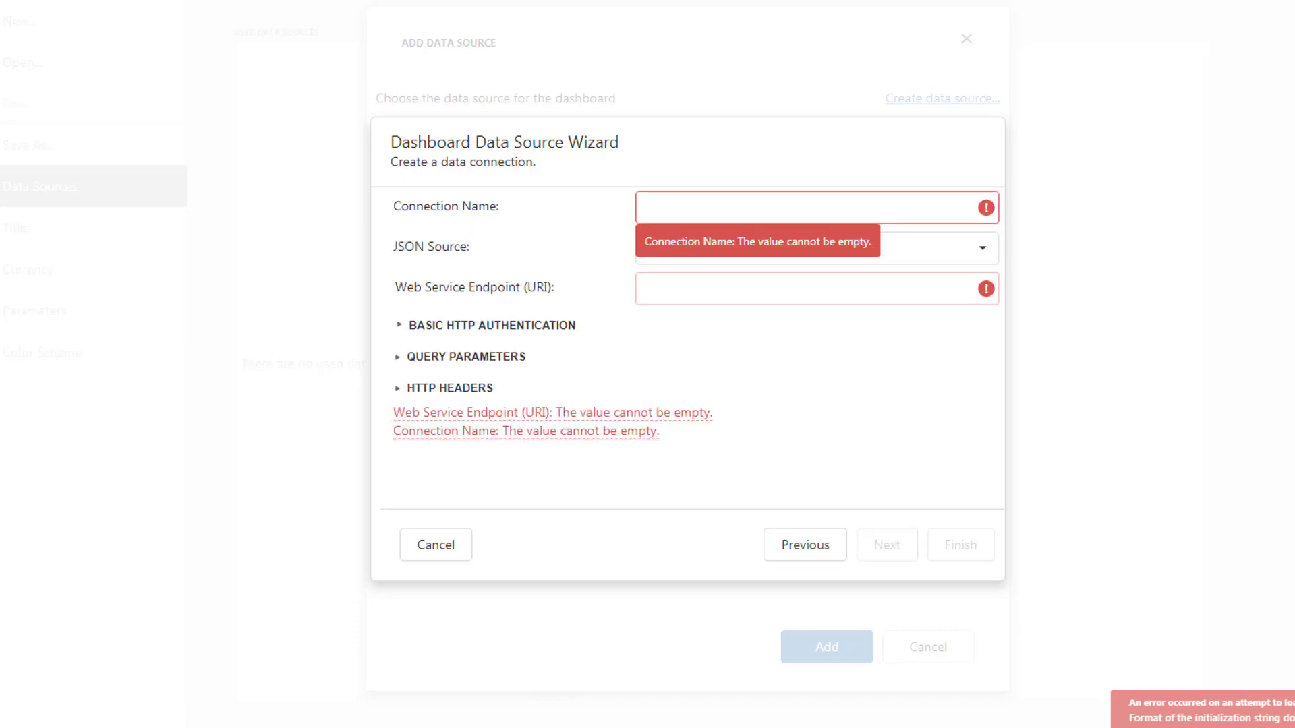
text(Rek.To Bitmex Liquidations)
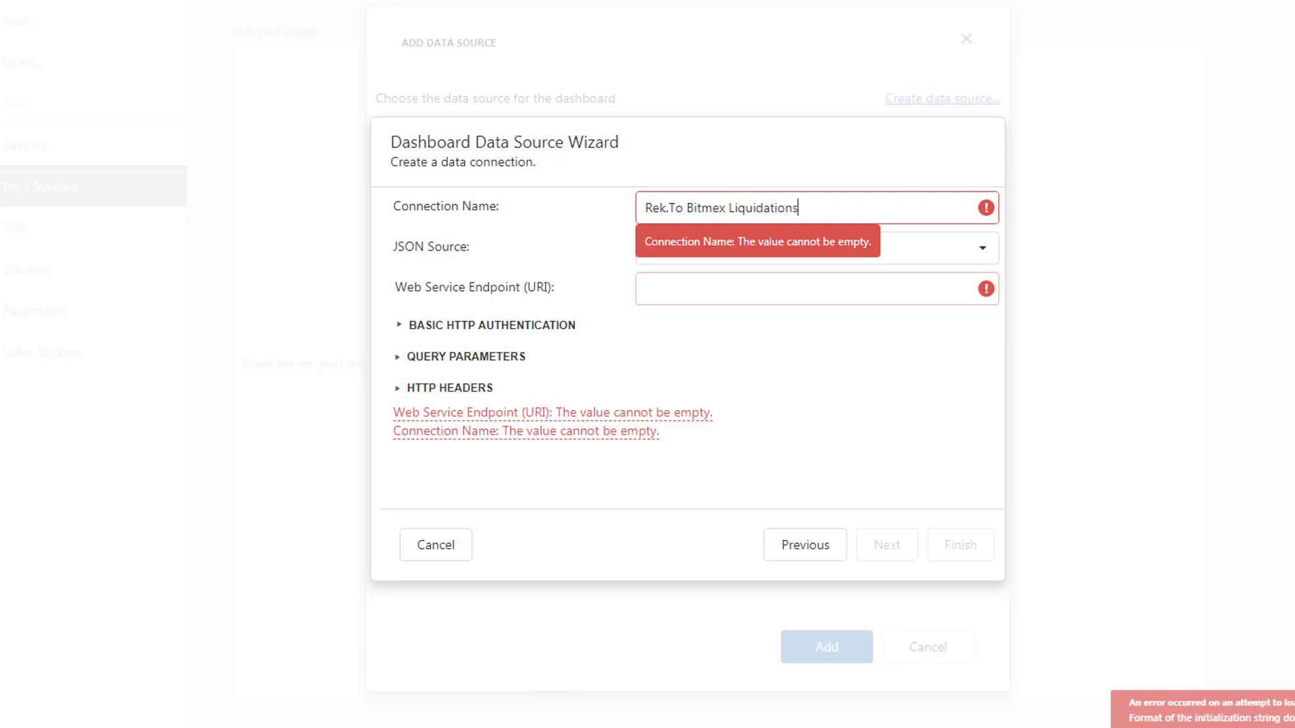
key(Tab)
key(Tab)
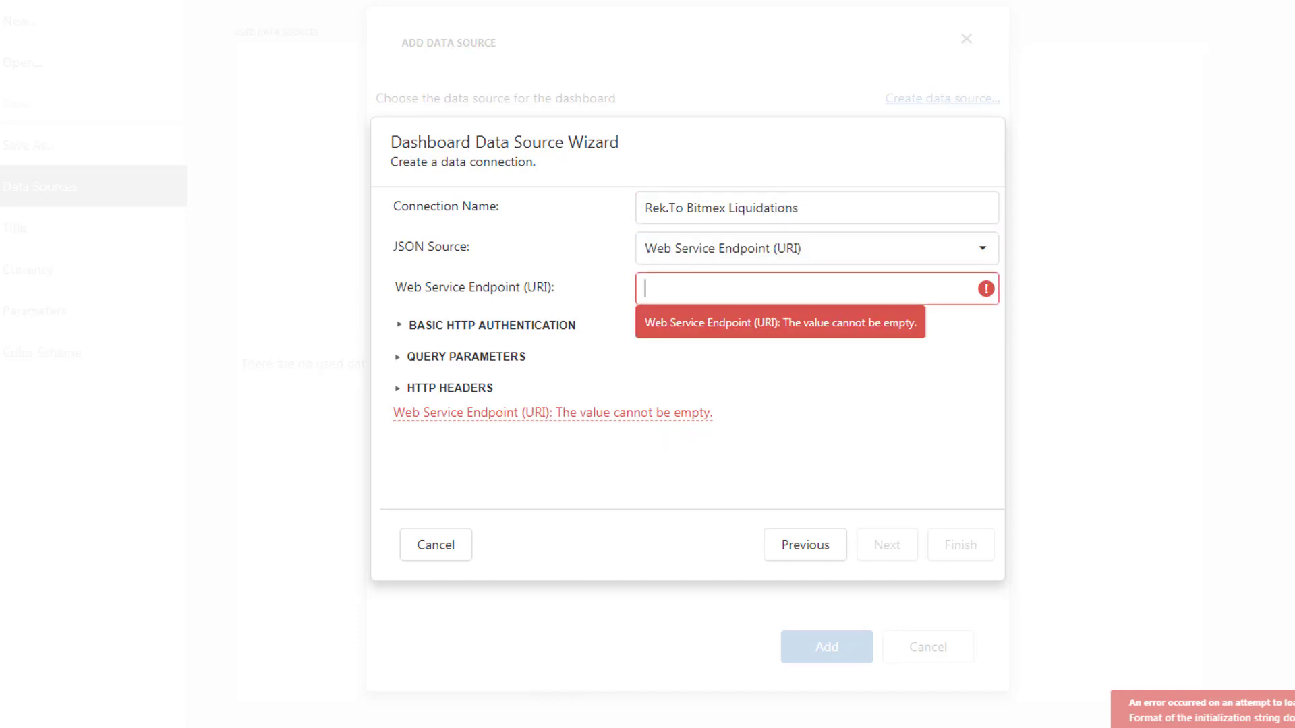
key(alt+Tab)
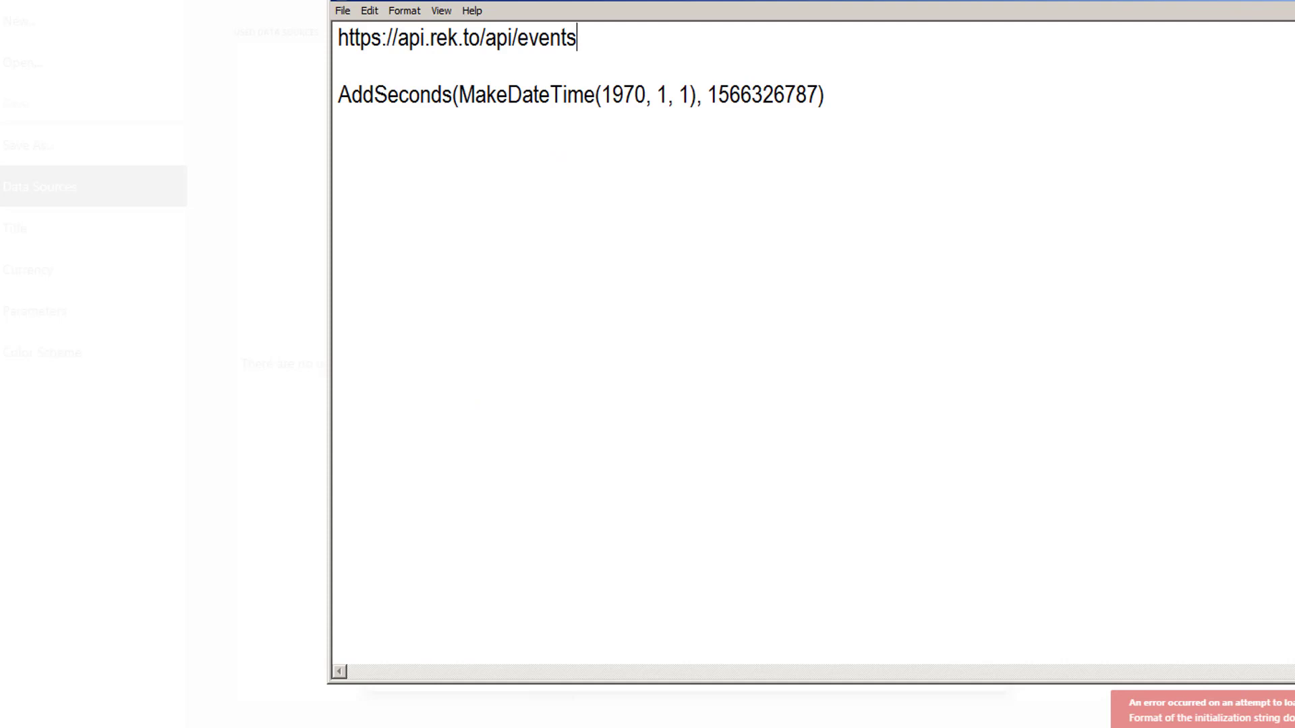
key(shift+Home)
key(ctrl+c)
key(alt+Tab)
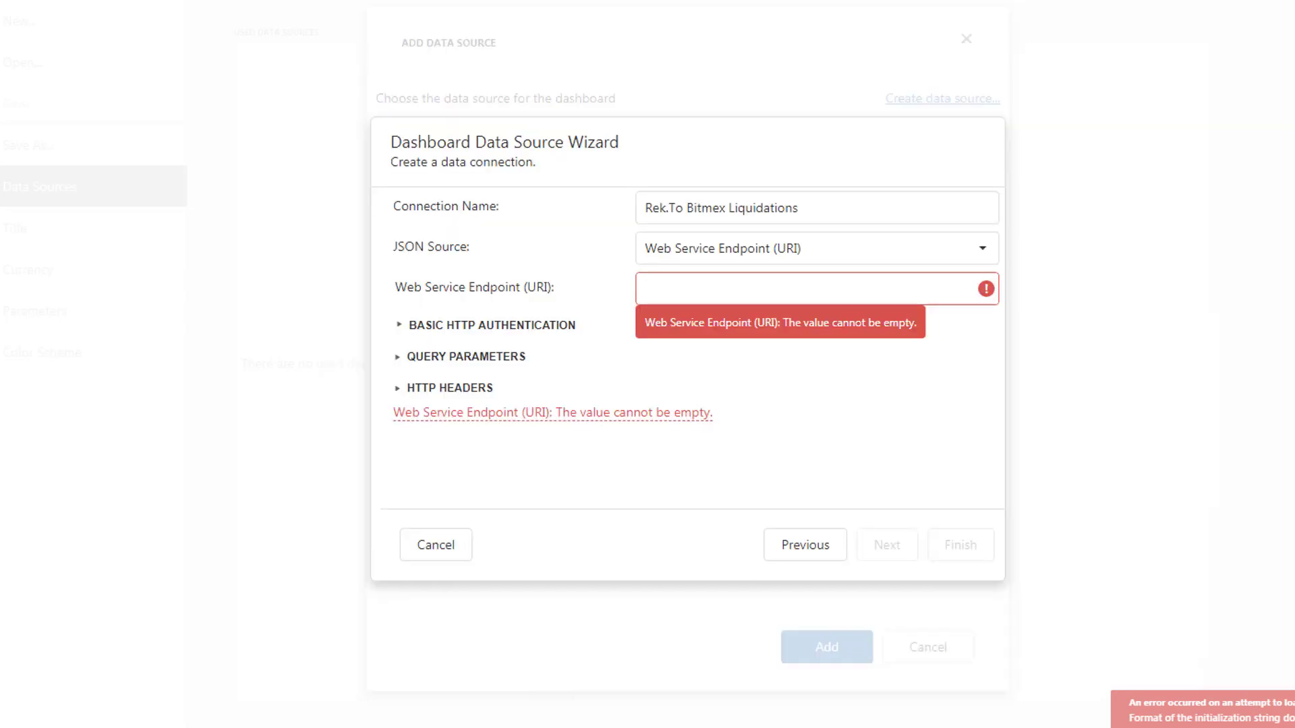
key(ctrl+v)
key(Tab)
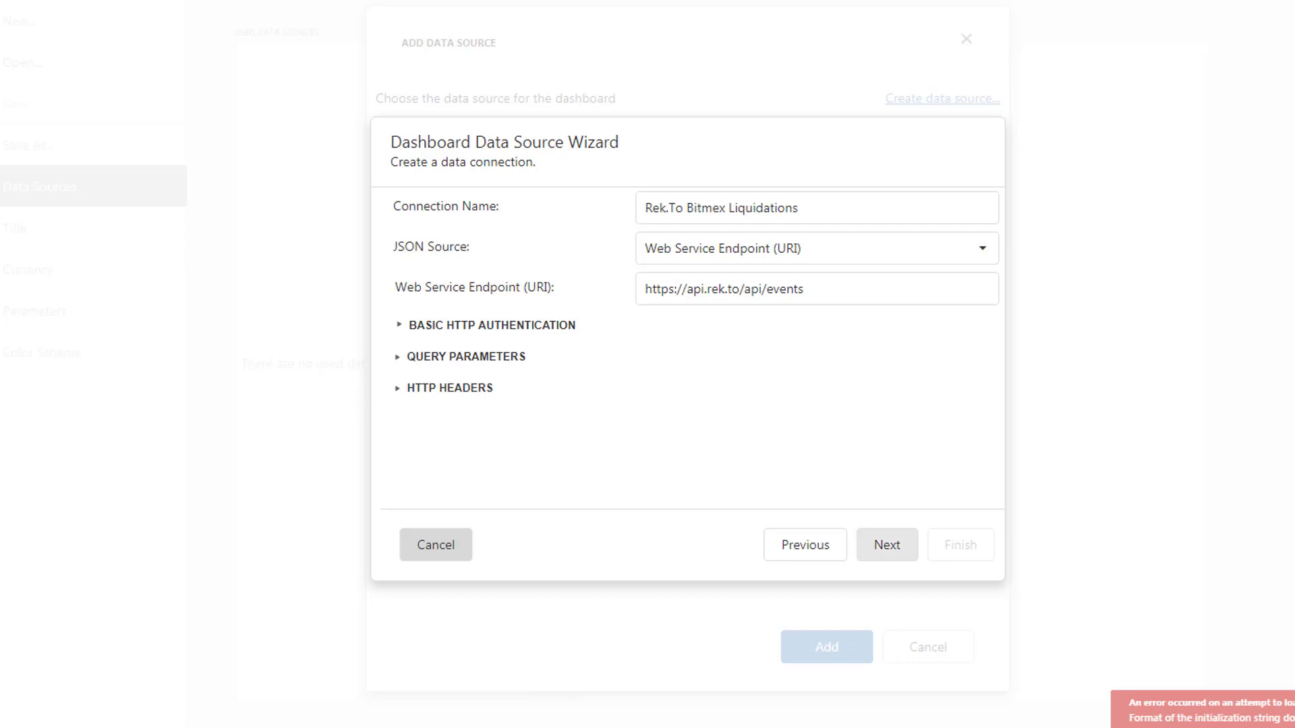
click(887, 545)
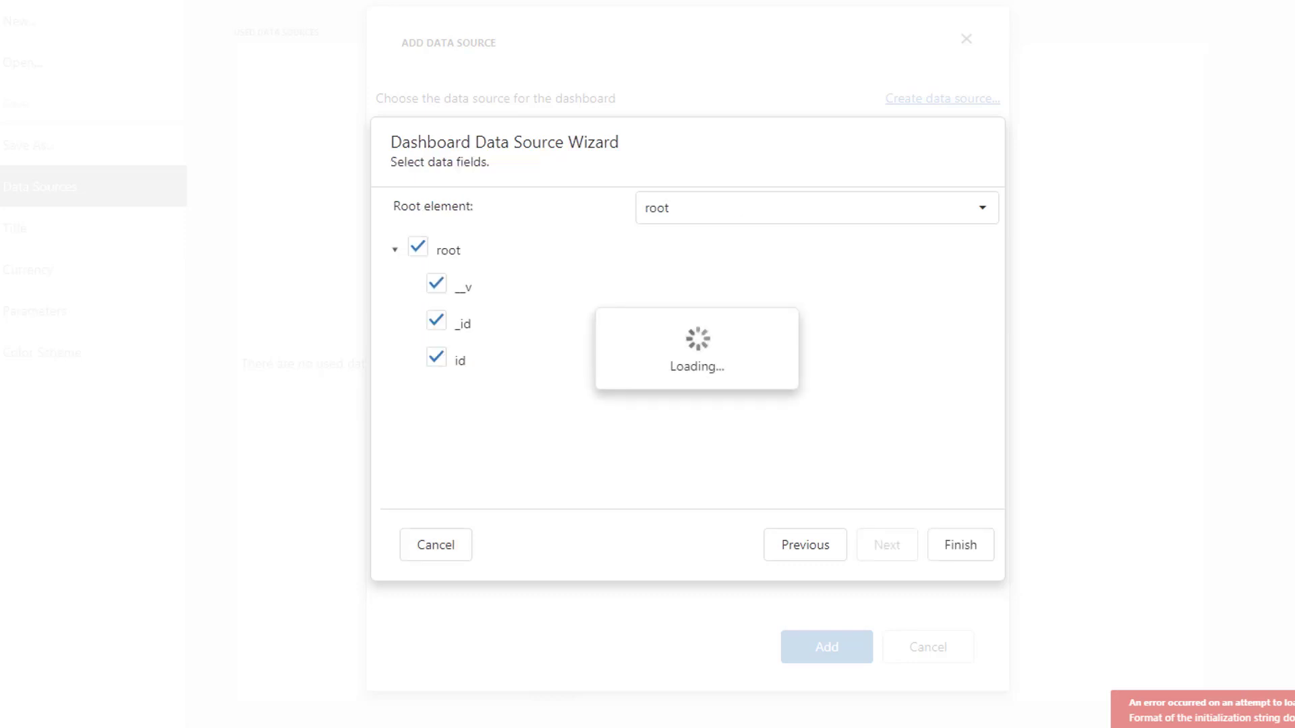
Create the JSON data source without the __v, _id and id fields and add it to the dashboard
drag(464, 287, 462, 317)
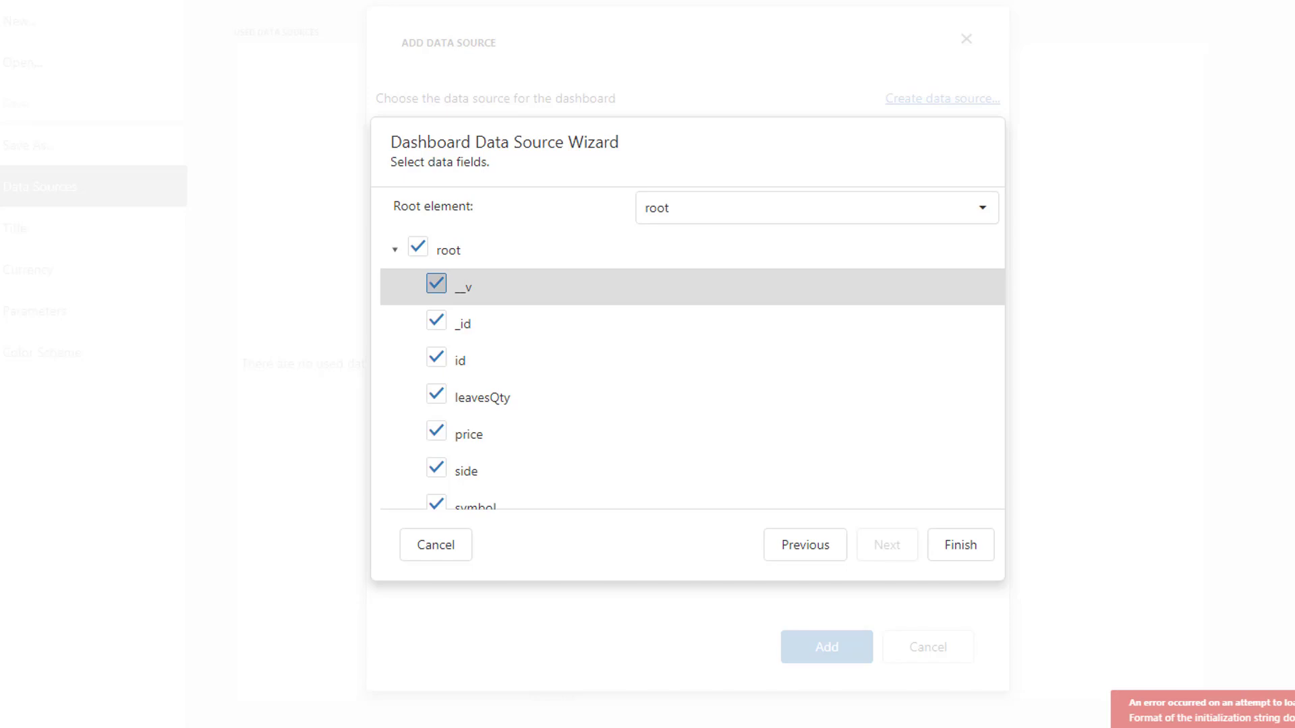
click(436, 283)
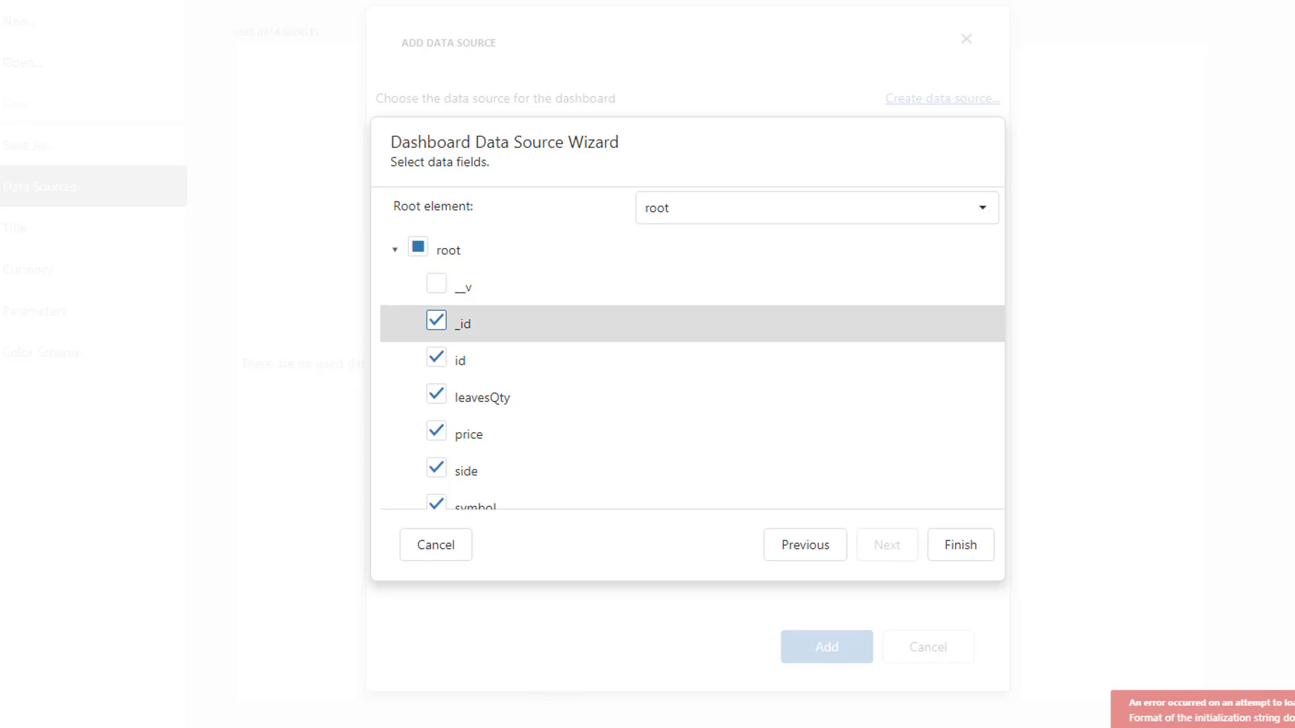
click(437, 320)
click(436, 357)
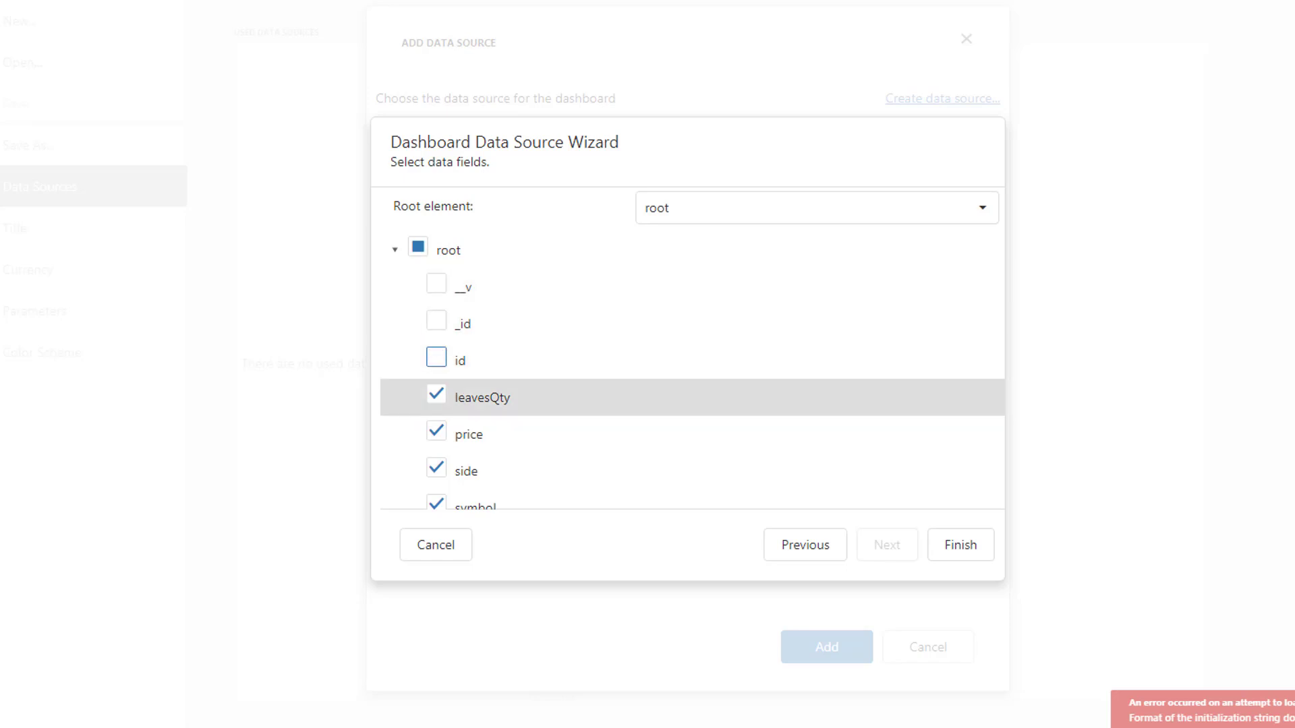
scroll(472, 377, down, 2)
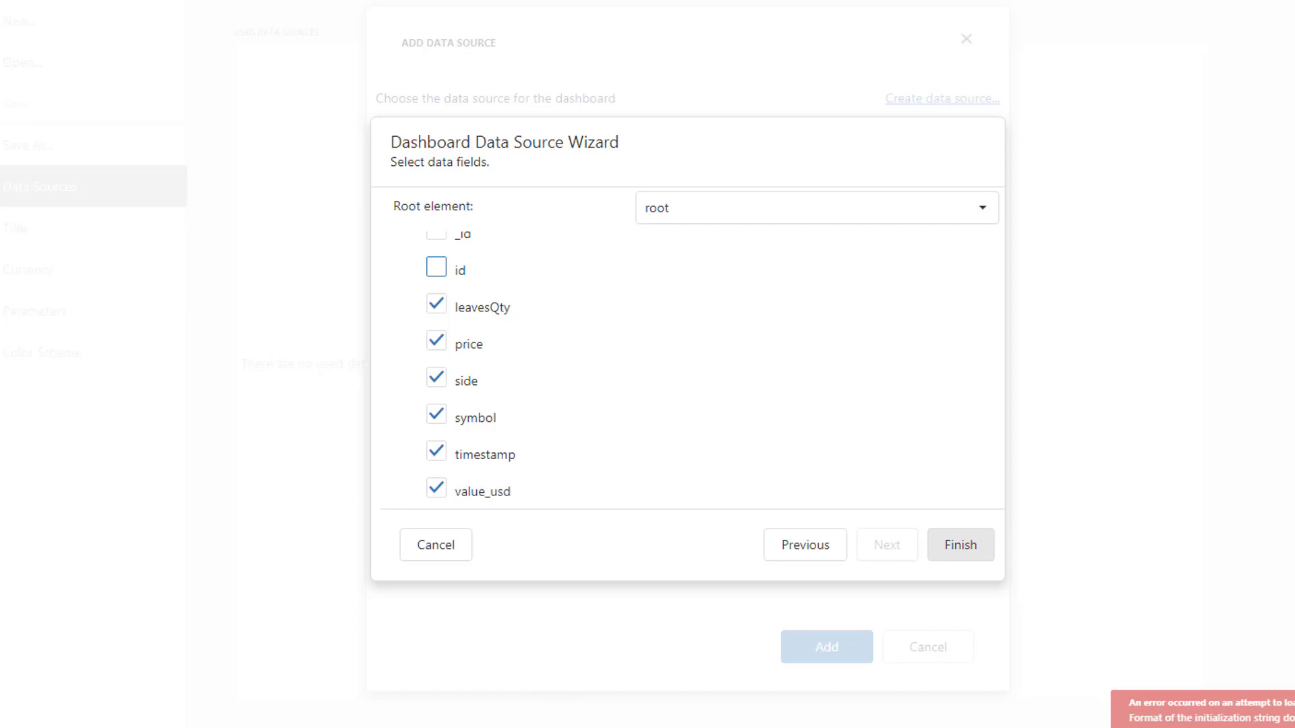
click(960, 545)
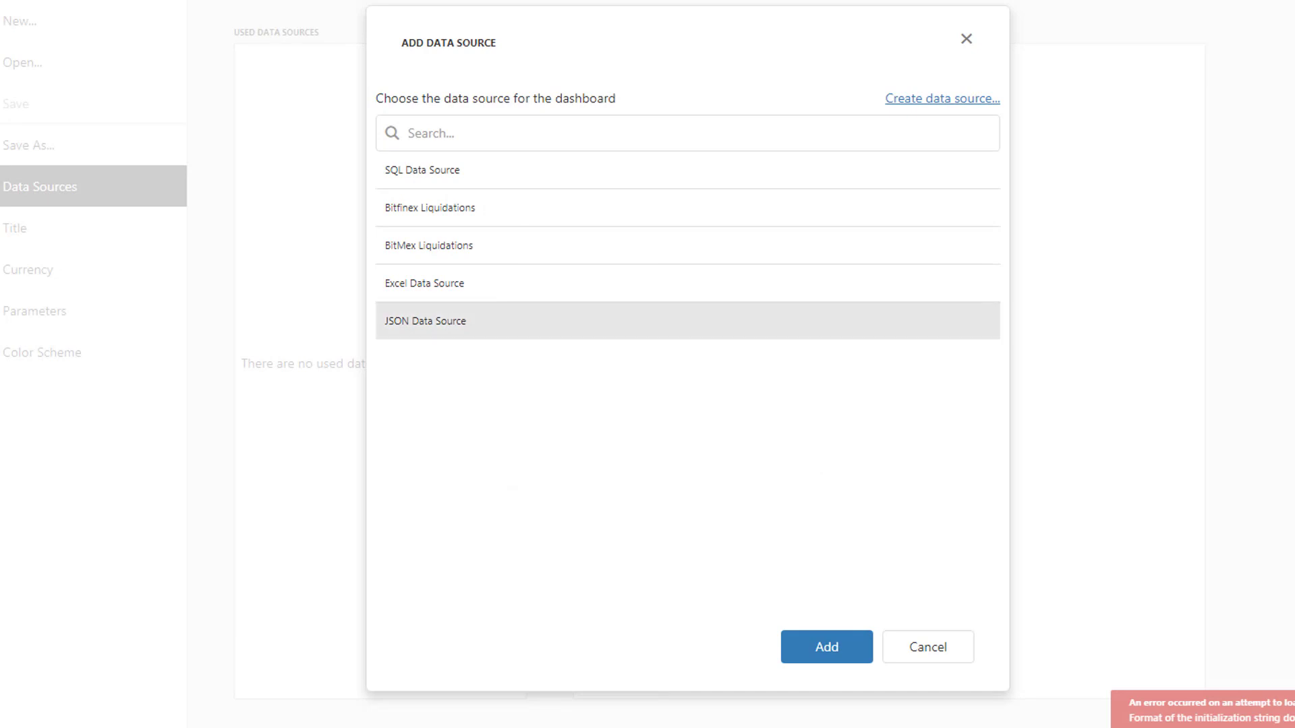
click(827, 647)
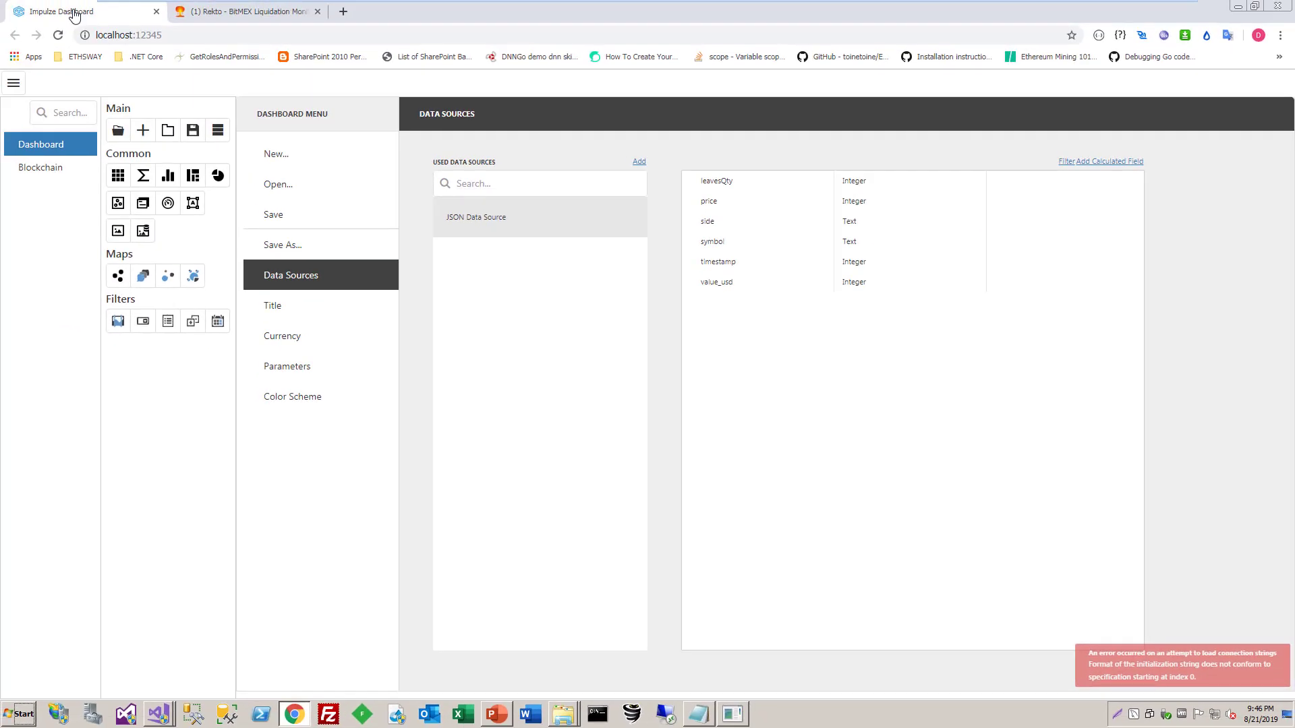
key(Escape)
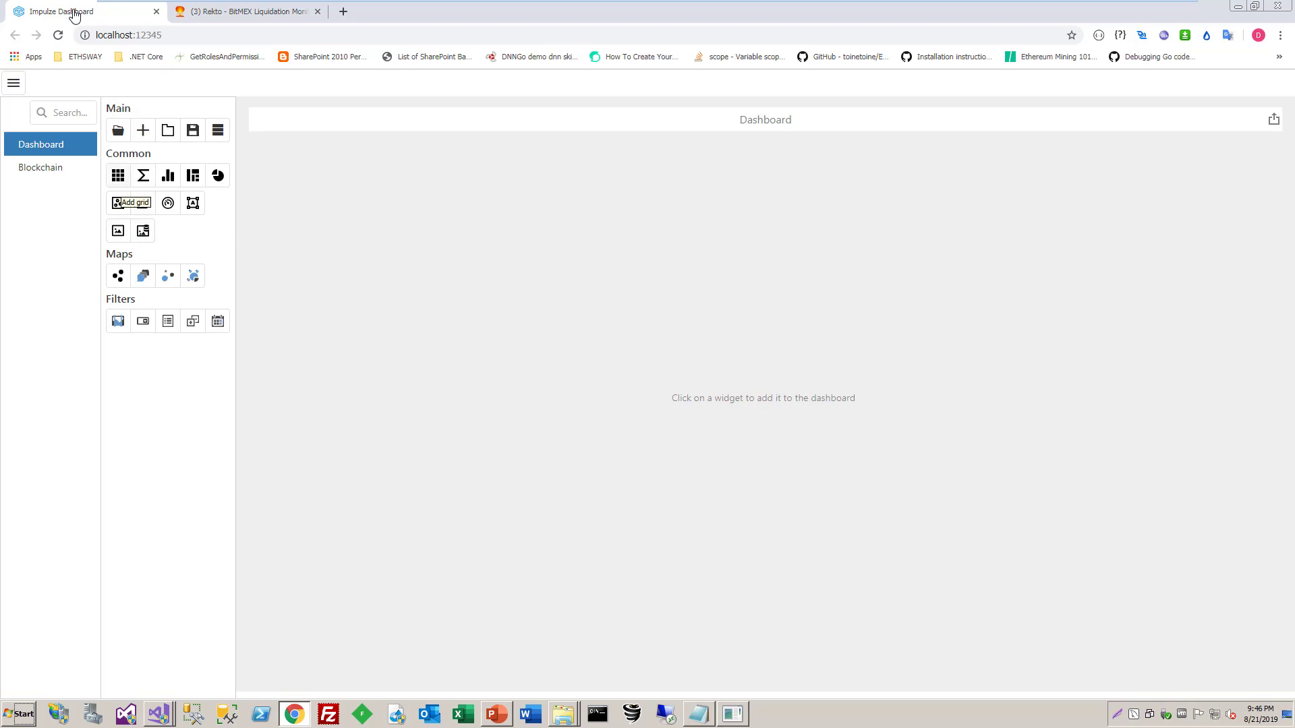
Add a grid to the empty dashboard and bind it to JSON Data Source
click(118, 177)
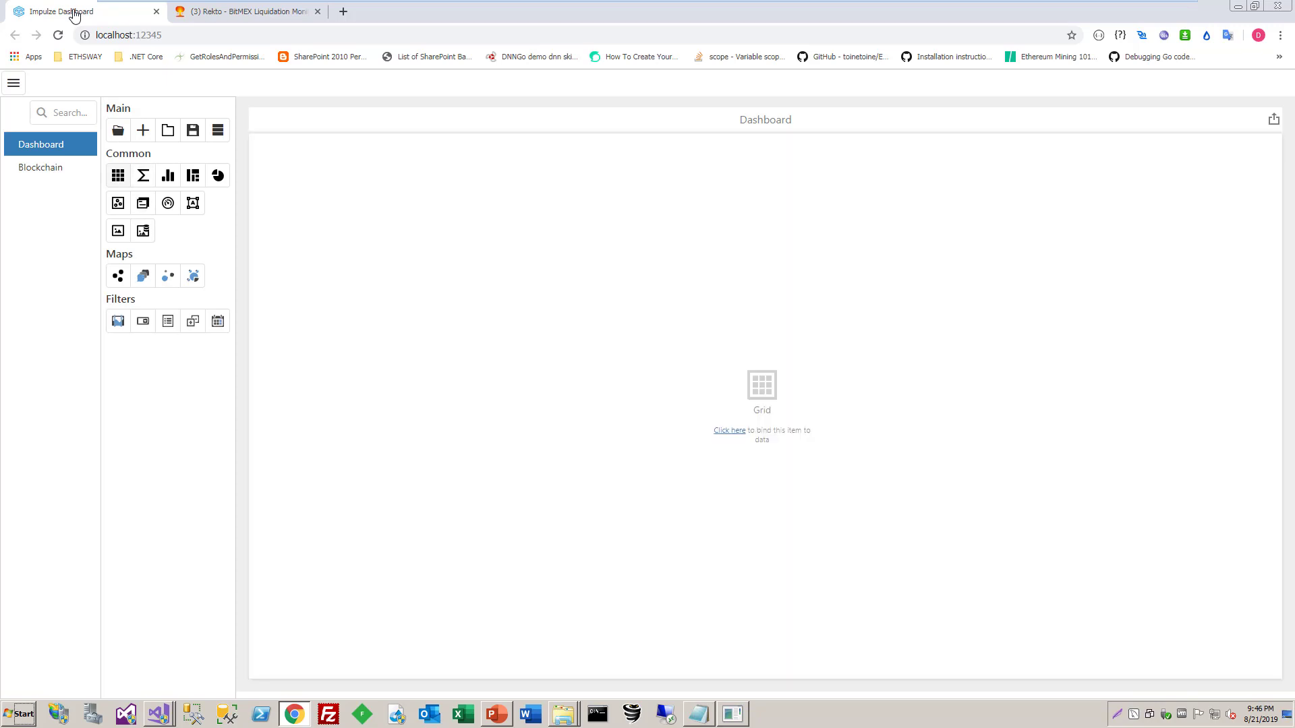
click(762, 405)
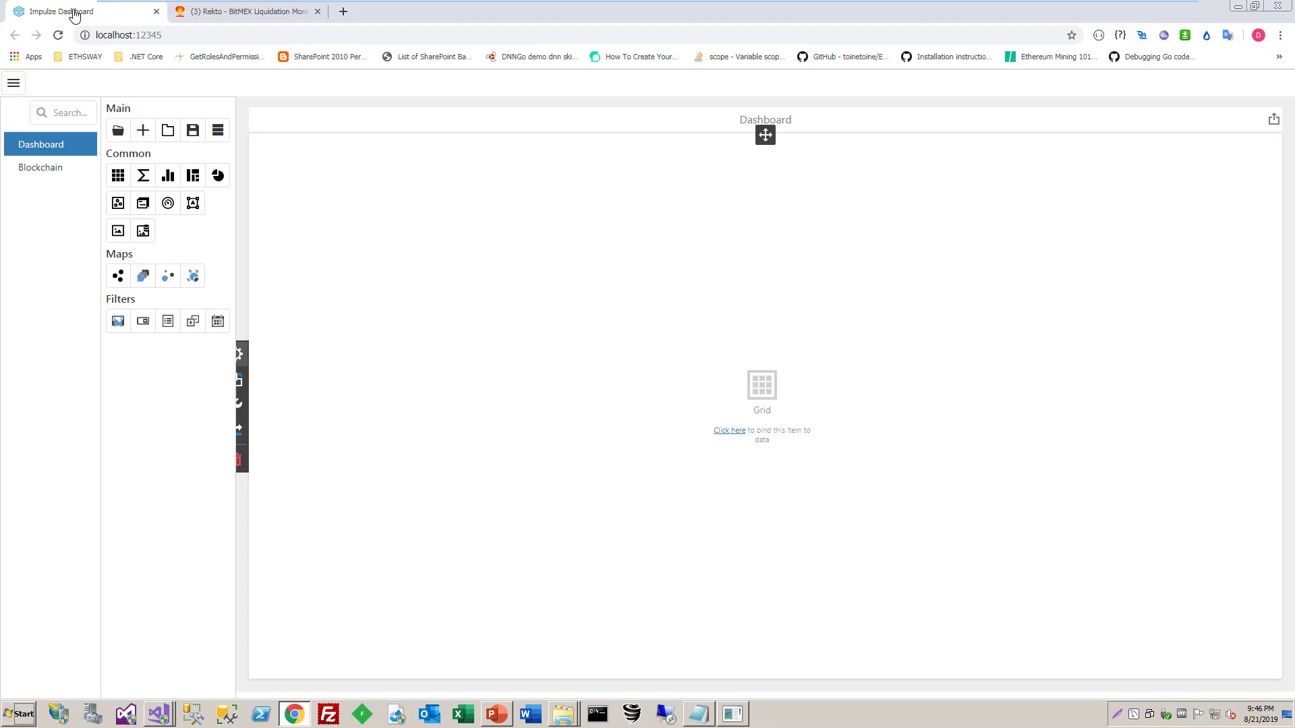
click(239, 353)
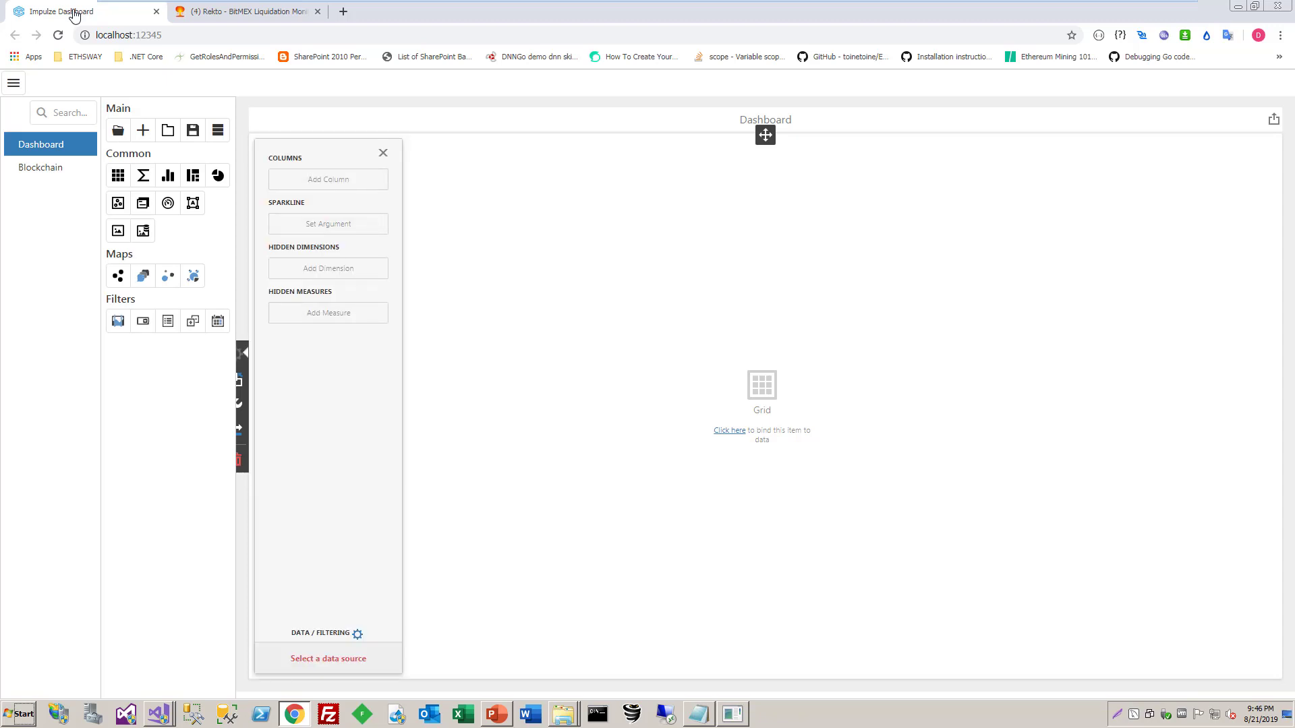
click(357, 634)
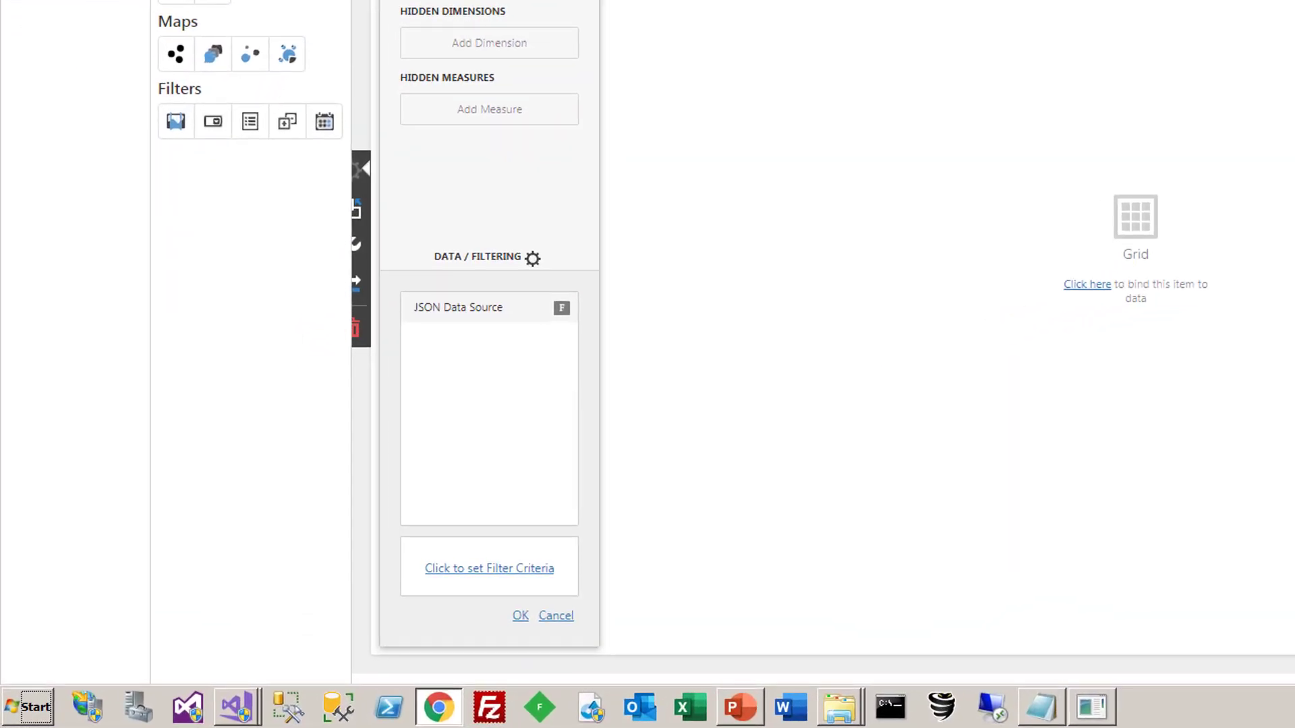
click(520, 616)
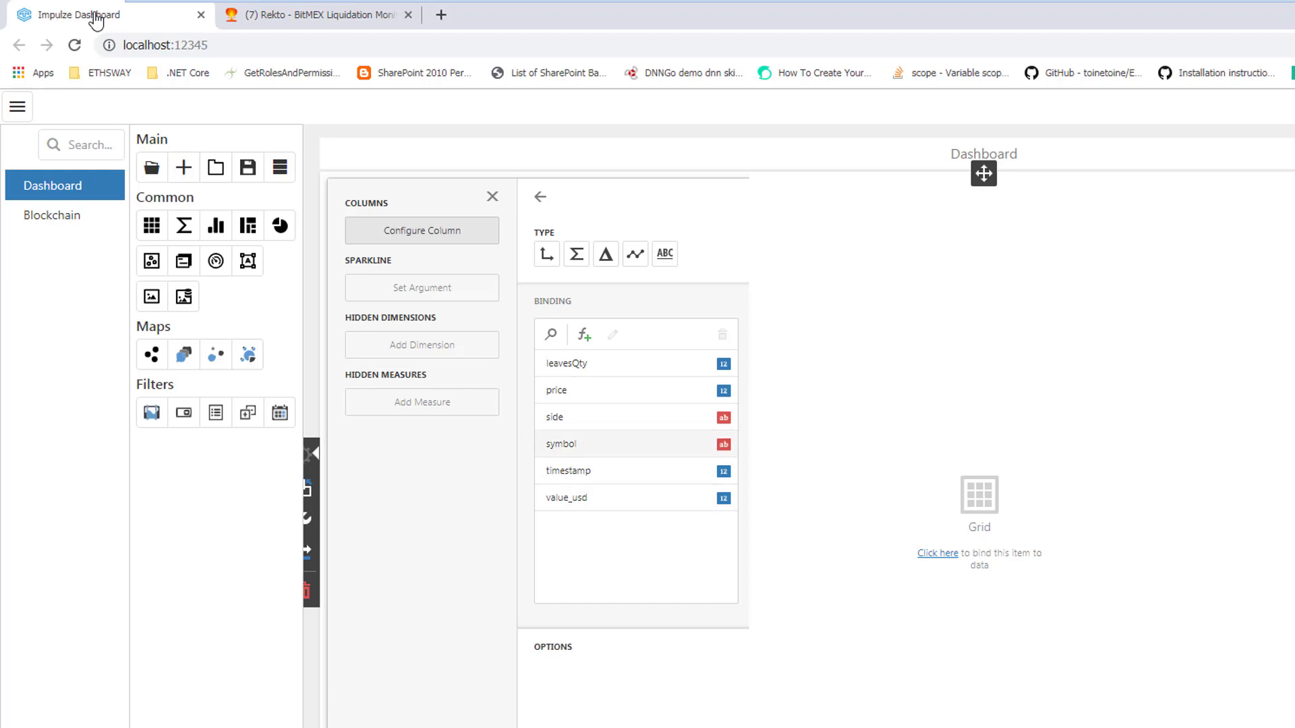
Add the symbol, side, price, leavesQty and value_usd fields as columns of the grid
click(586, 445)
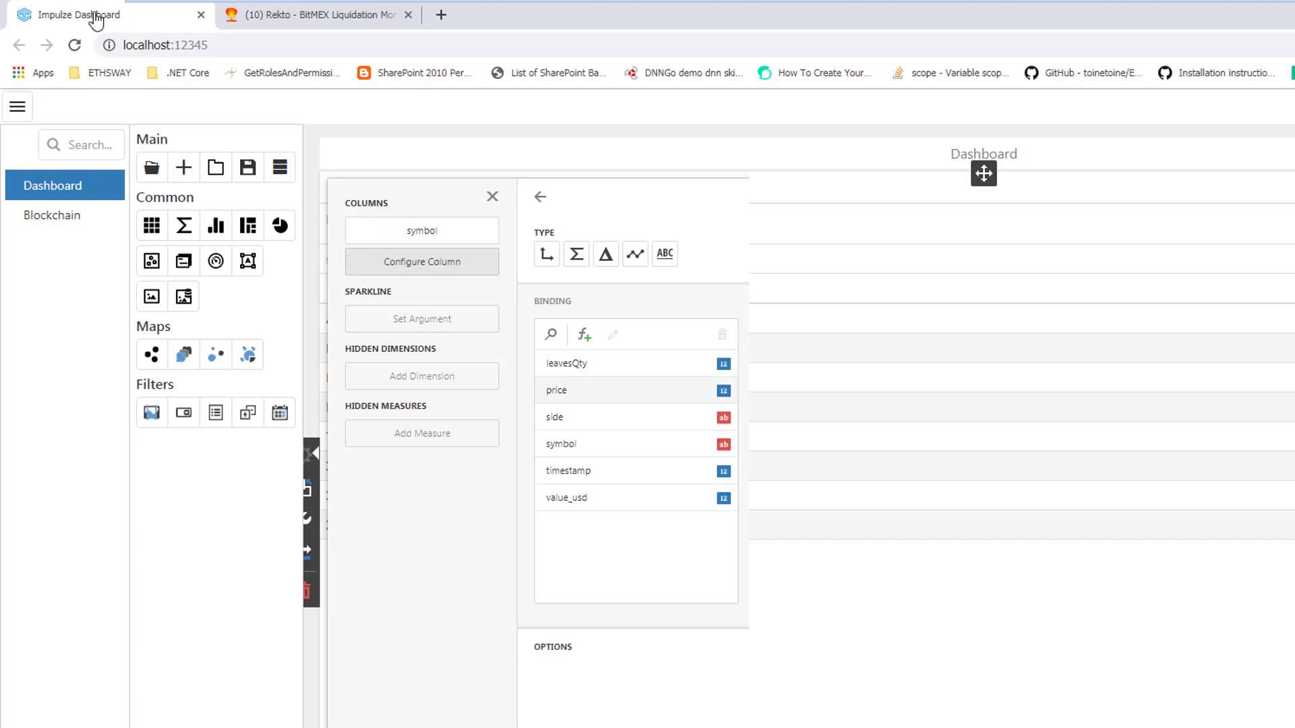
click(636, 417)
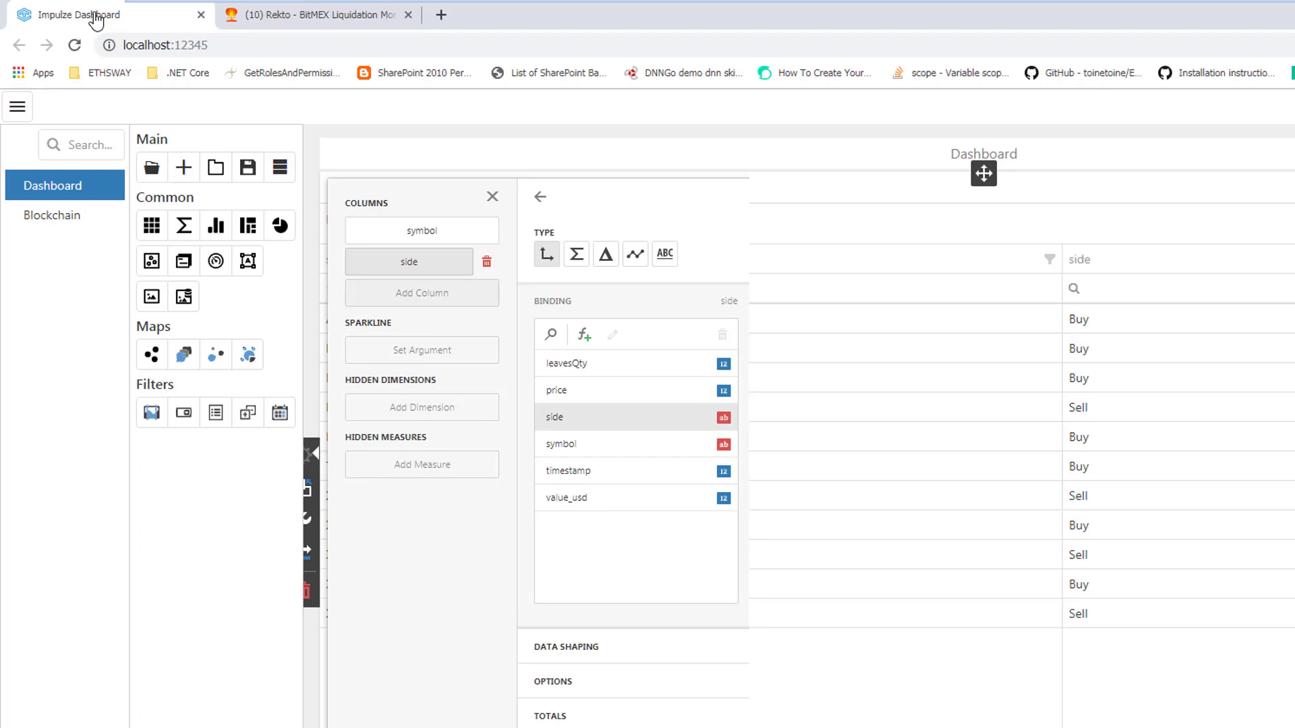
click(422, 293)
click(636, 390)
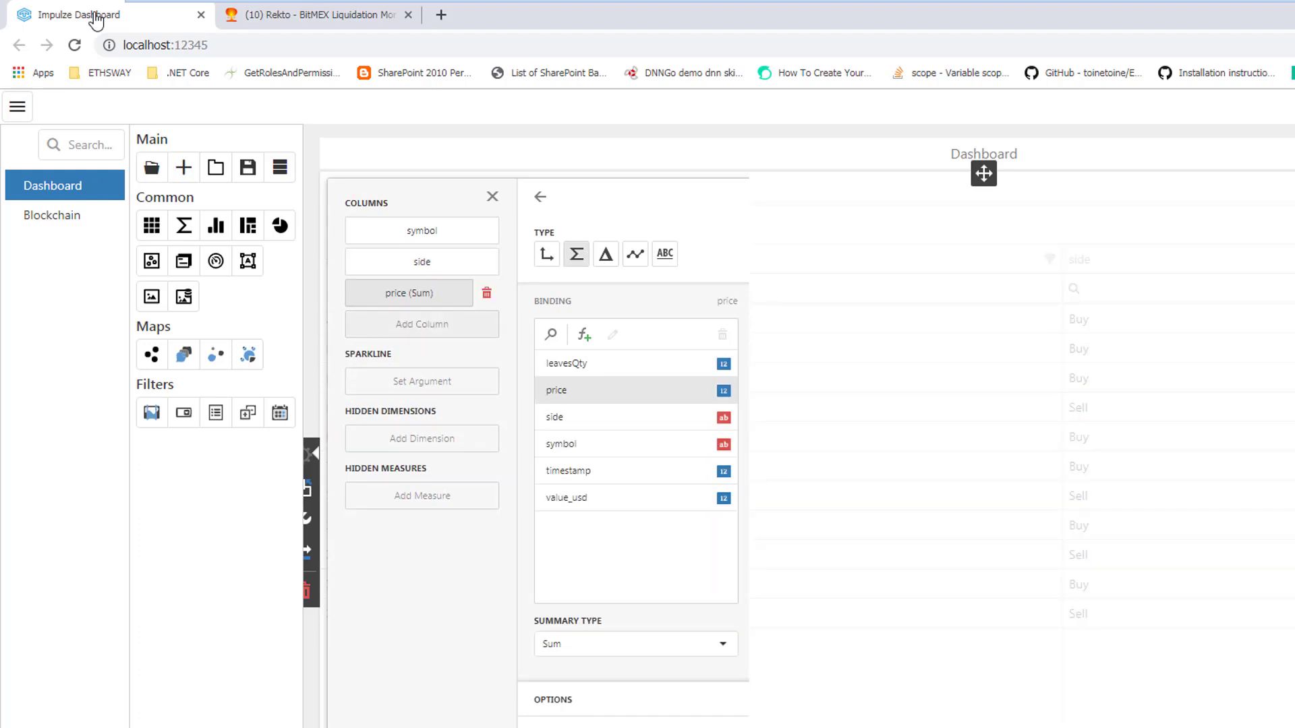
click(422, 324)
click(636, 363)
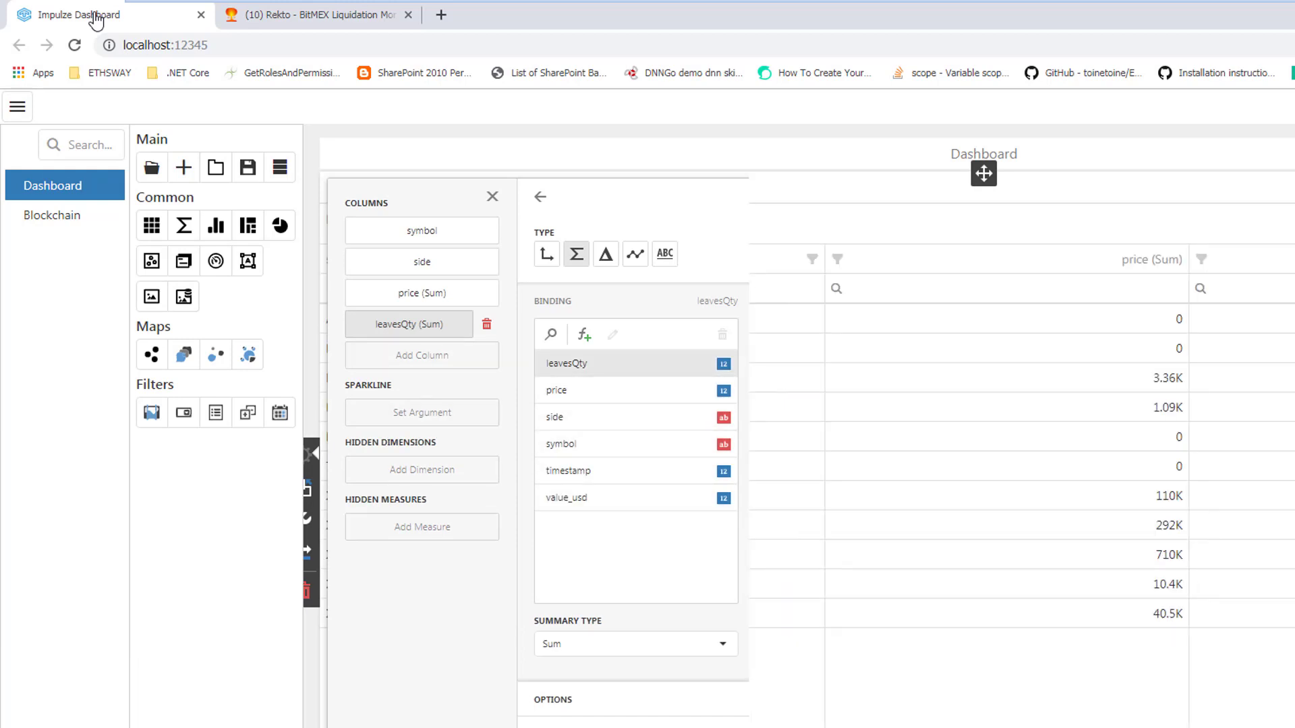
click(422, 356)
click(567, 498)
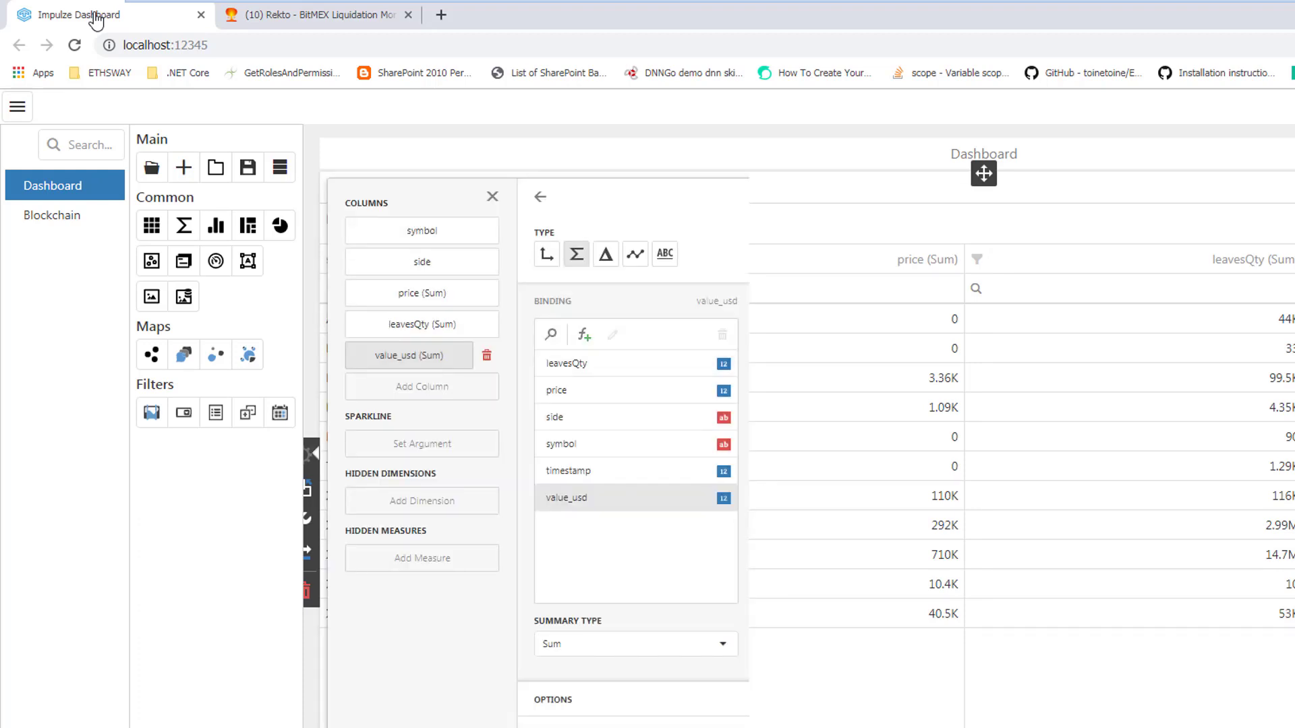
Change the price, leavesQty and value_usd columns from summed measures to dimensions and close the grid's bindings
click(422, 294)
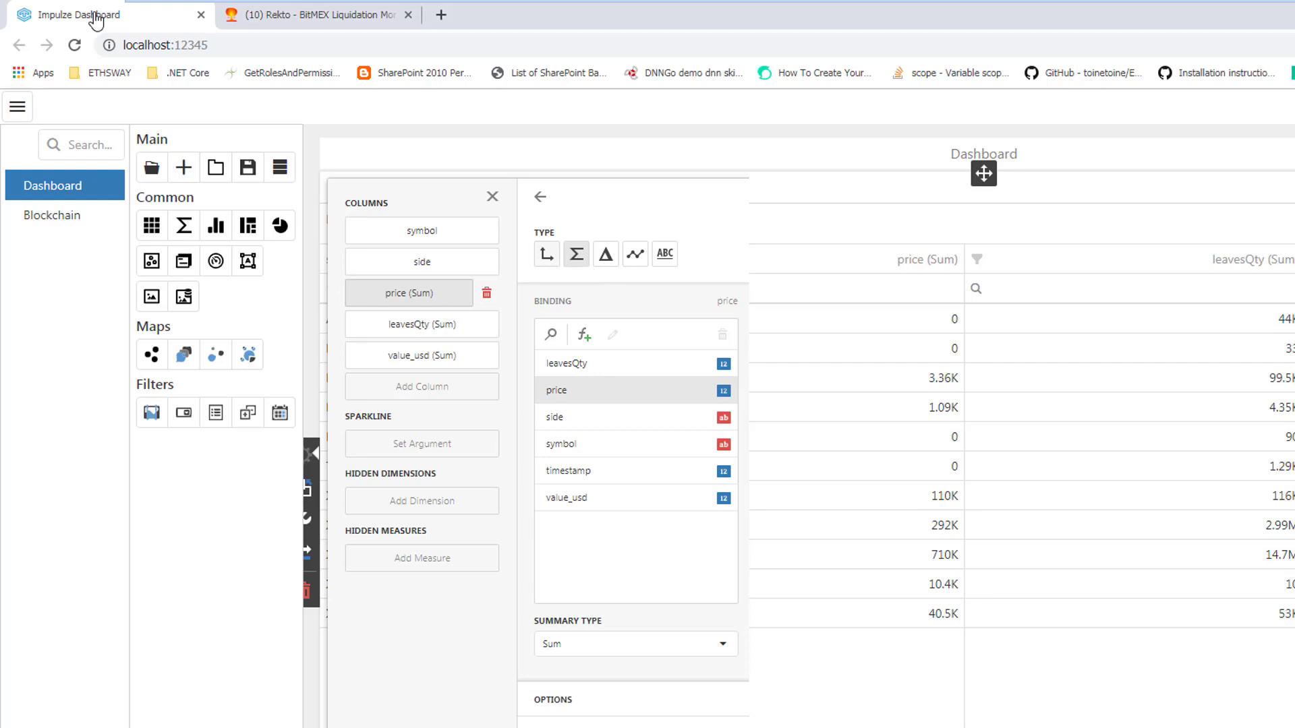
click(546, 254)
click(409, 325)
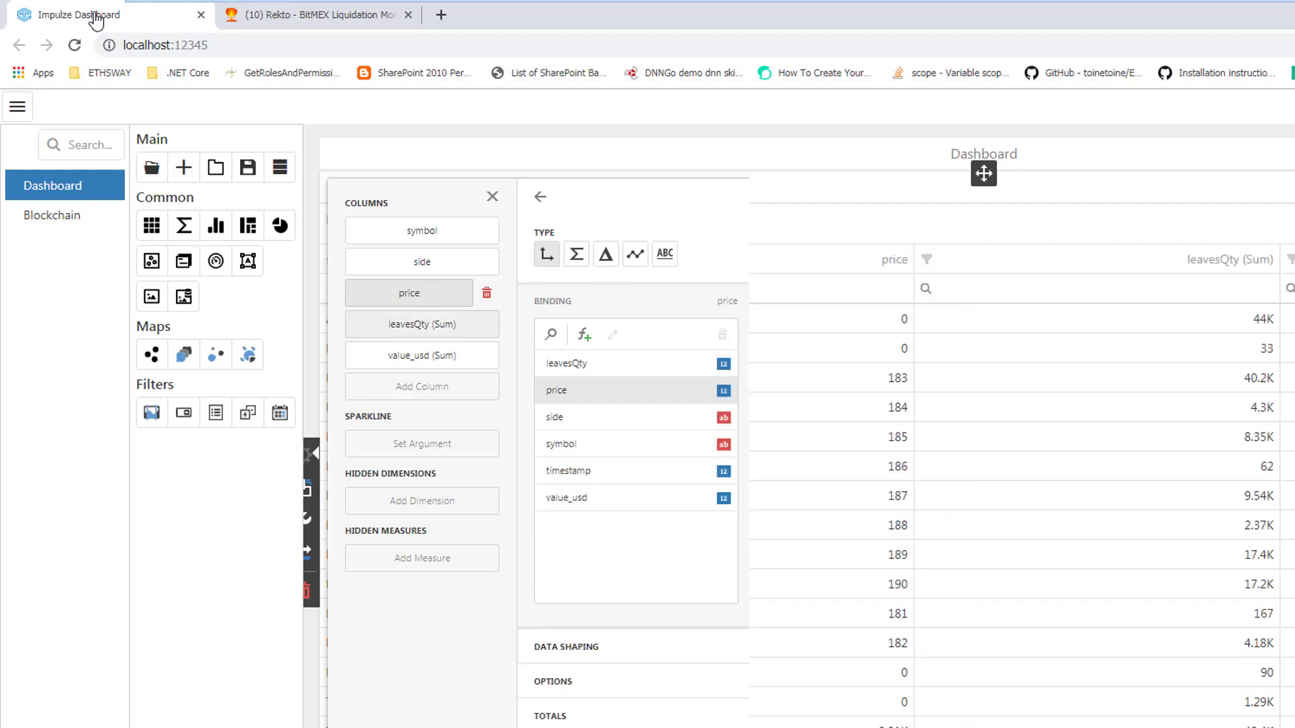
click(547, 254)
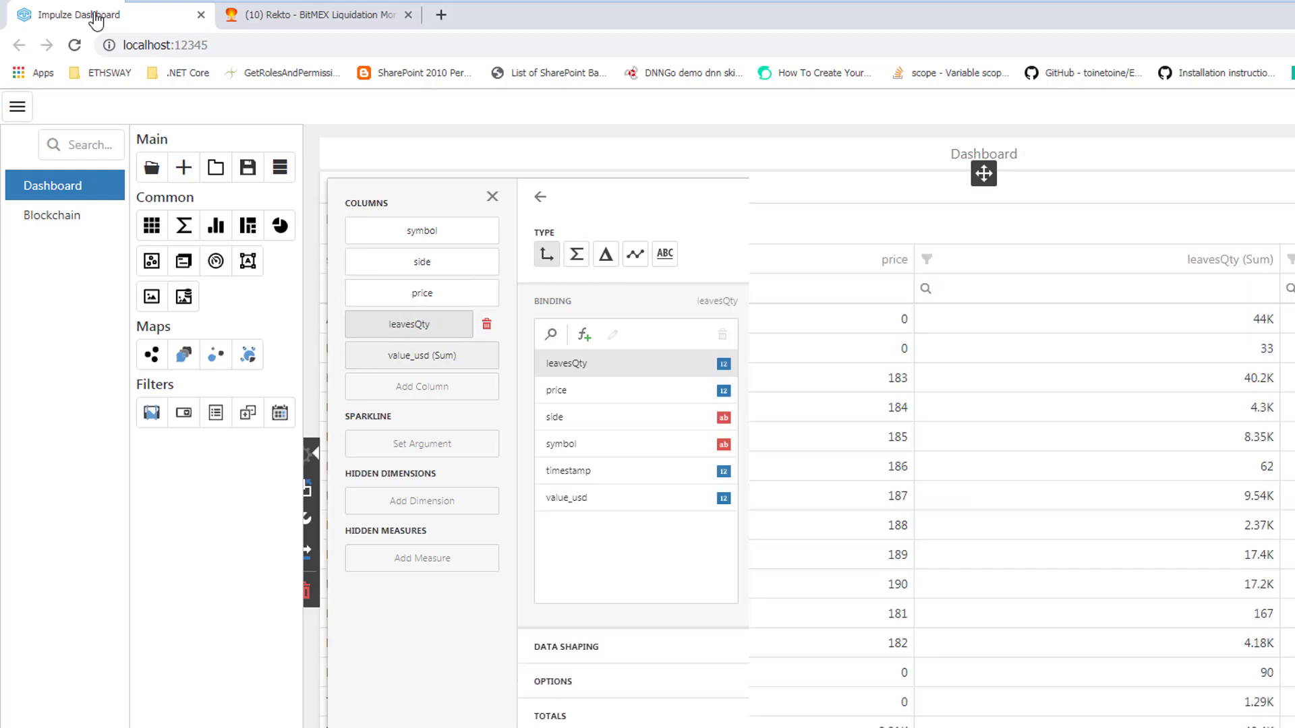
click(408, 356)
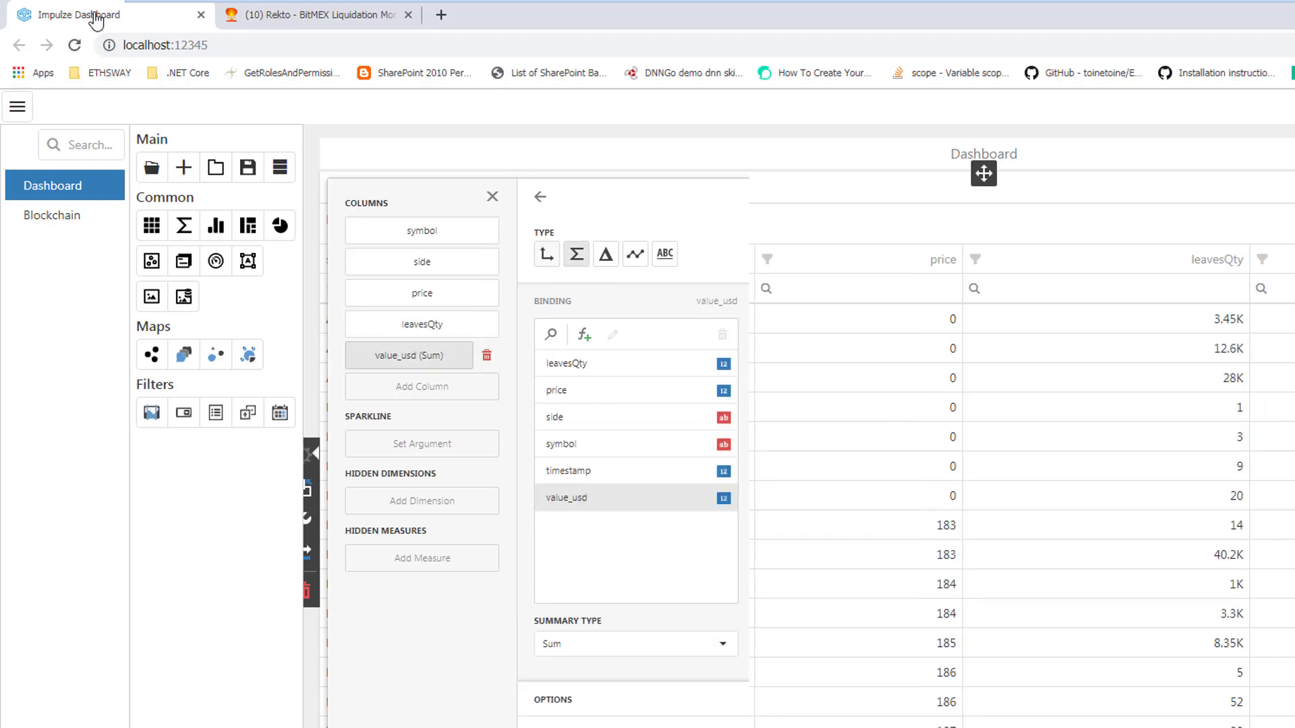
click(546, 254)
click(492, 197)
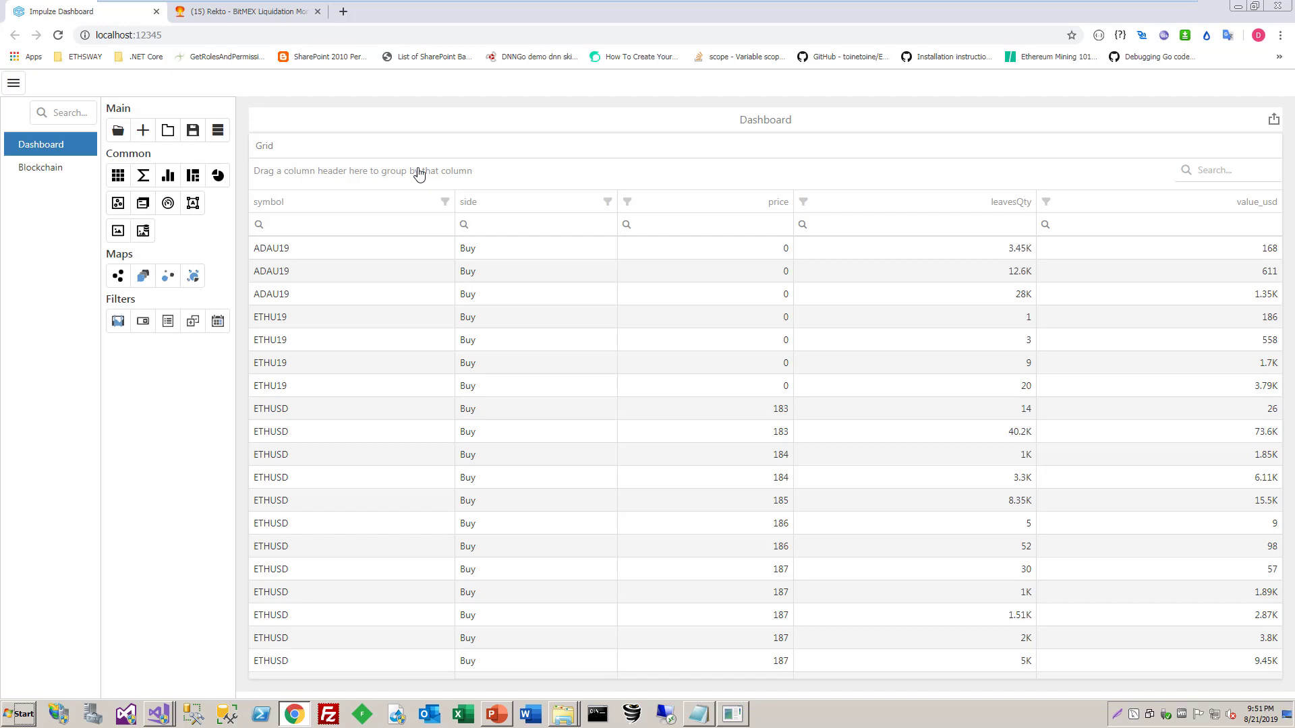
Add a calculated field named UTCTime with field type DateTime to the JSON data source
click(218, 138)
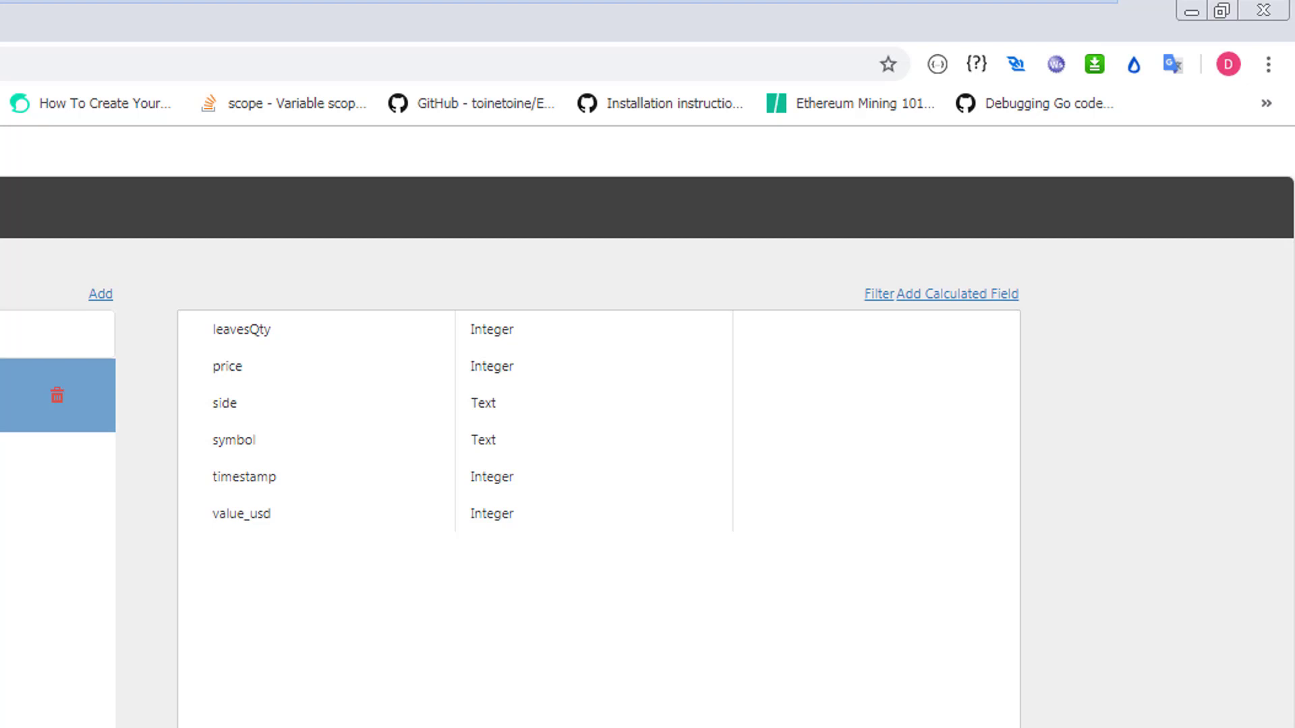
click(958, 294)
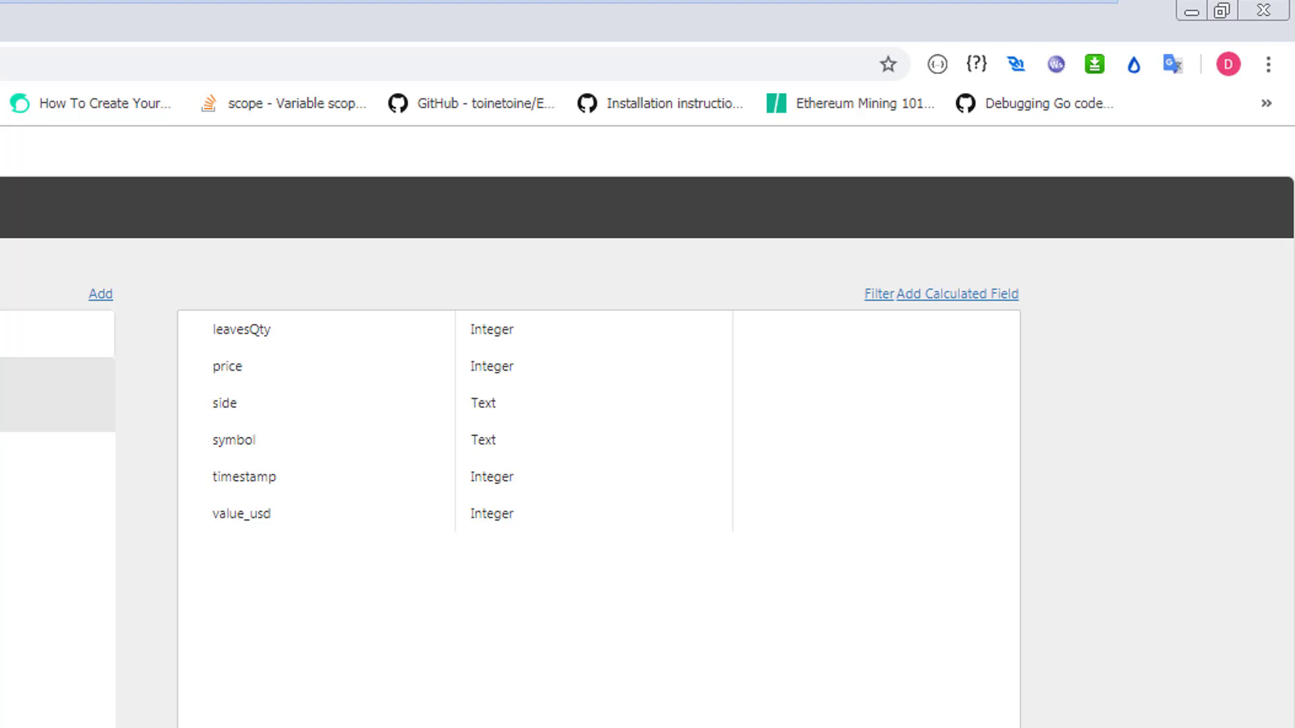
click(418, 393)
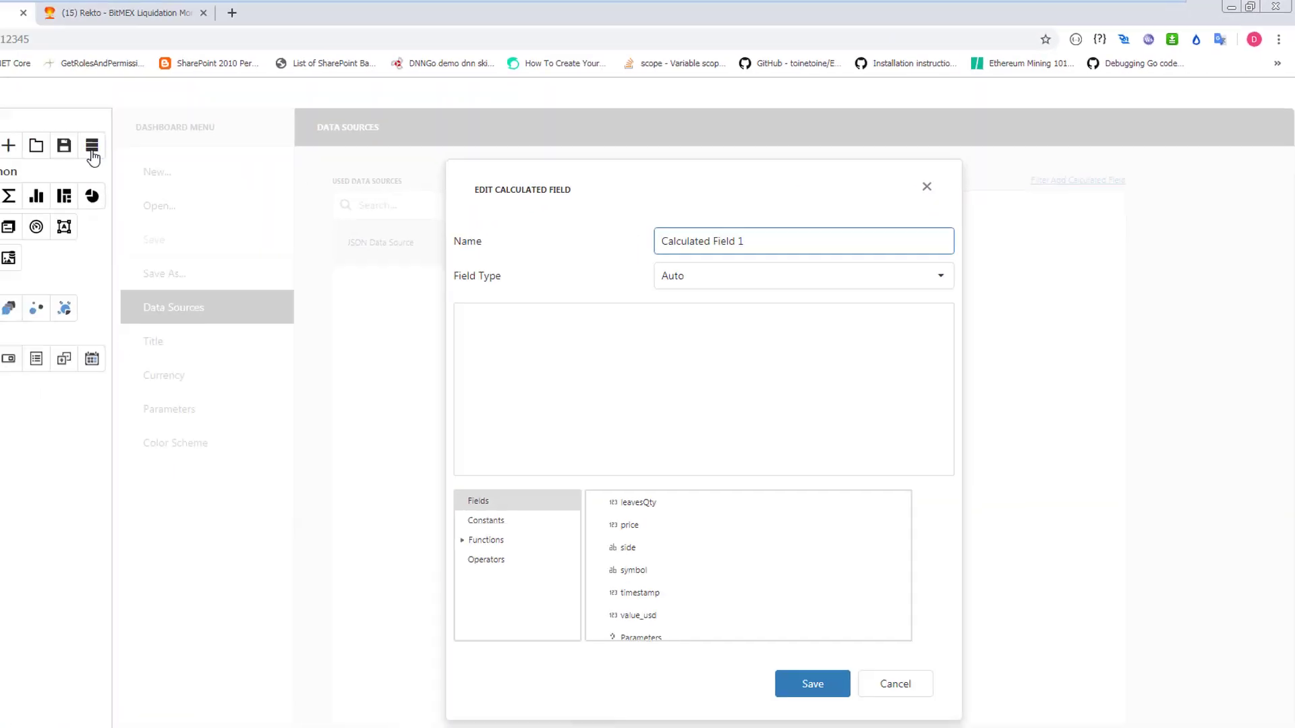
key(ctrl+a)
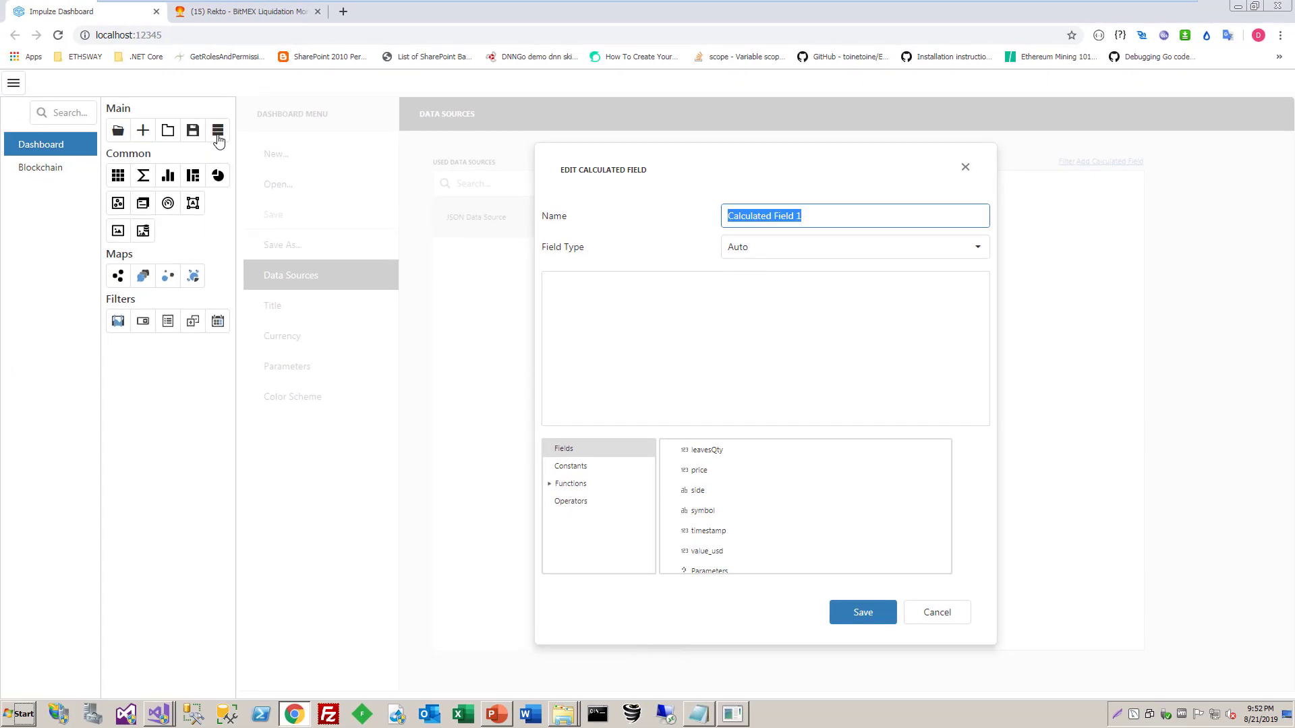
text(Real)
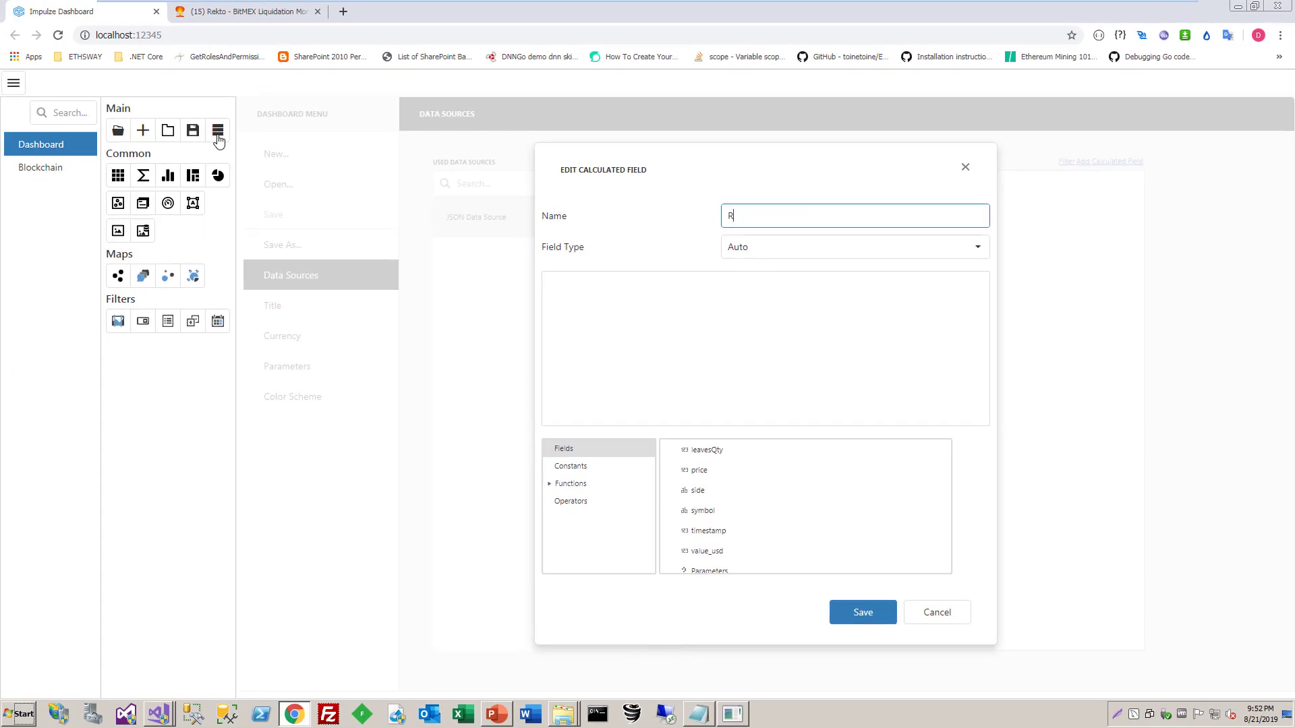
key(BackSpace)
key(BackSpace)
key(BackSpace)
key(BackSpace)
text(UTCTime)
click(978, 246)
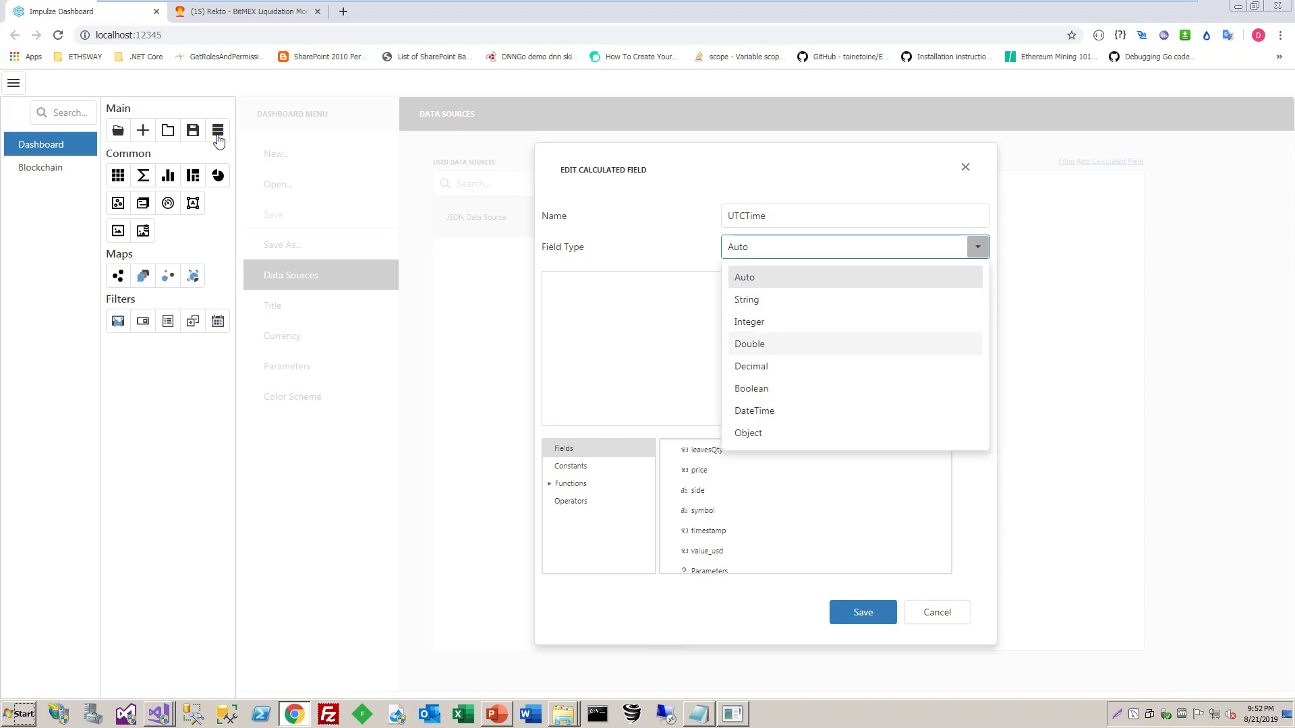
click(754, 411)
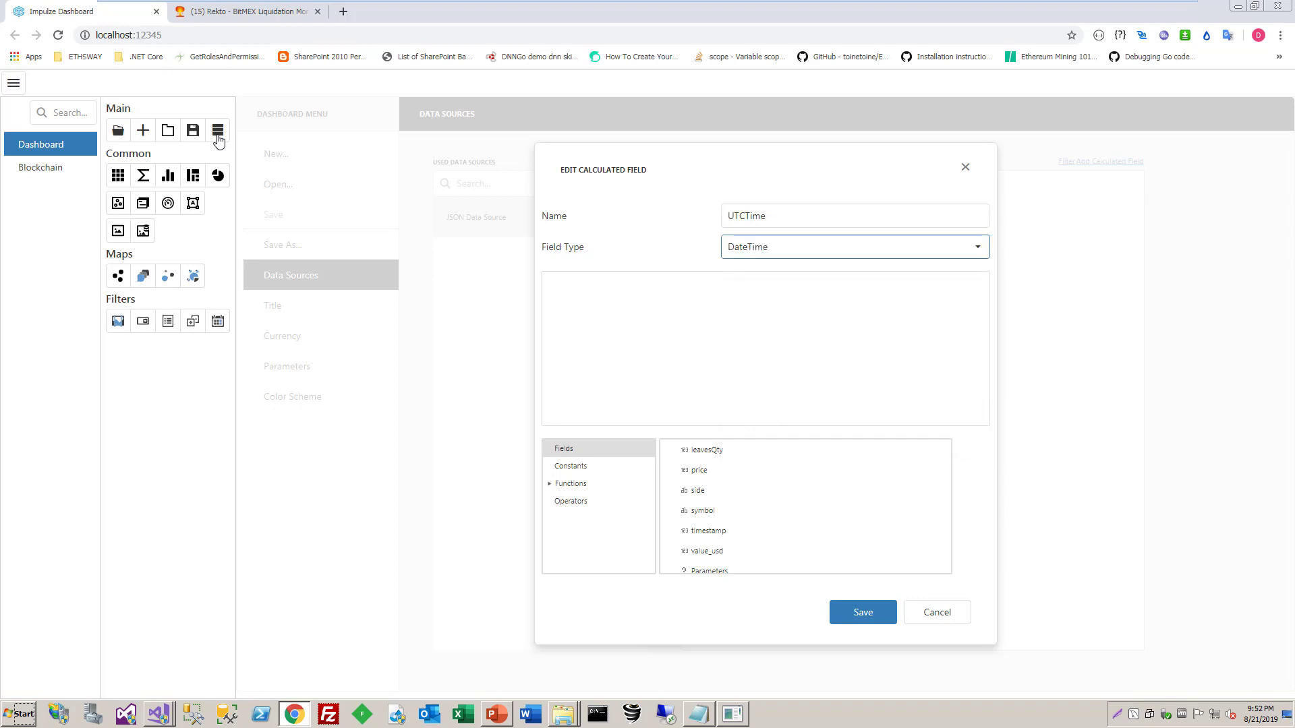
key(alt+Tab)
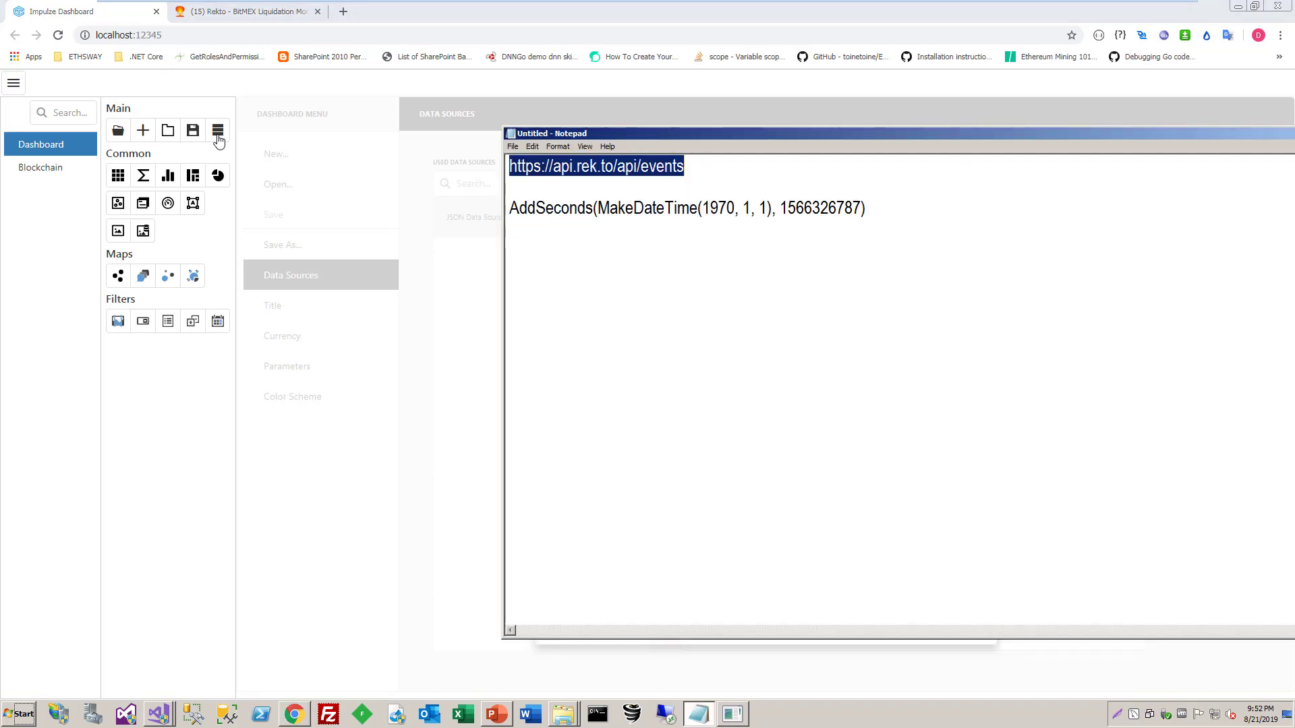
drag(866, 208, 509, 207)
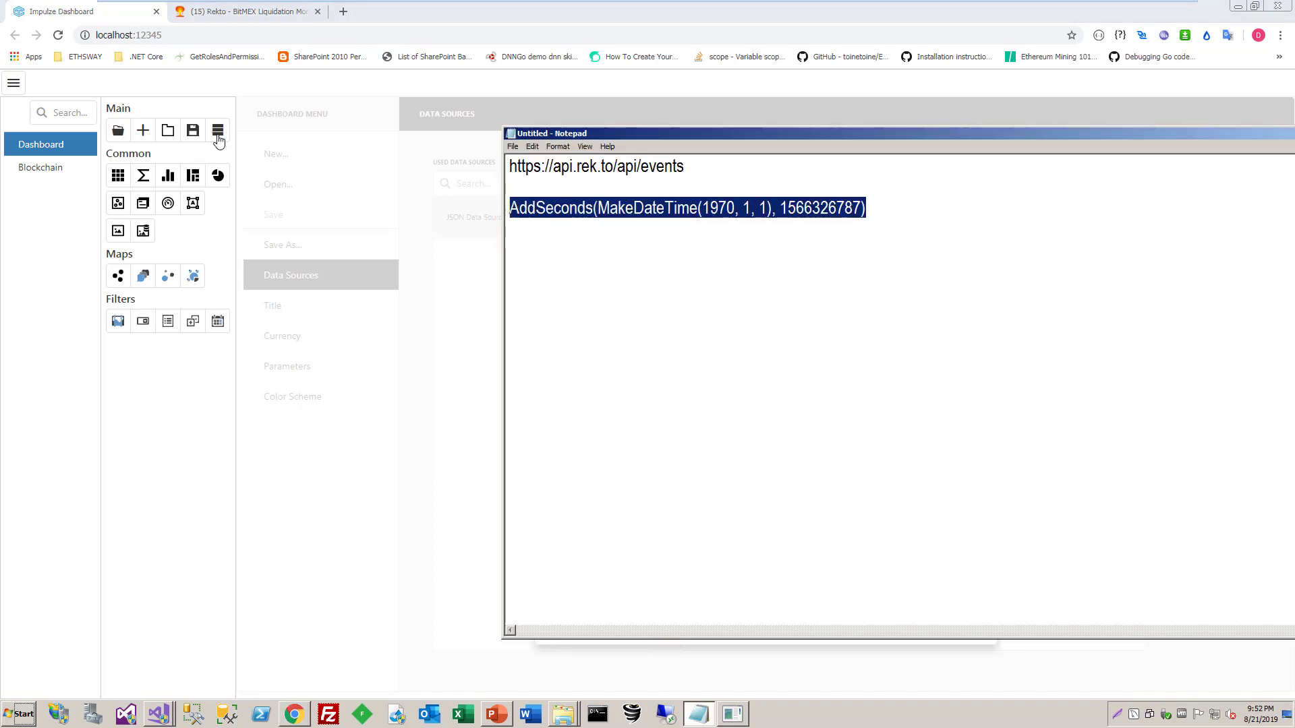
key(ctrl+c)
key(alt+Tab)
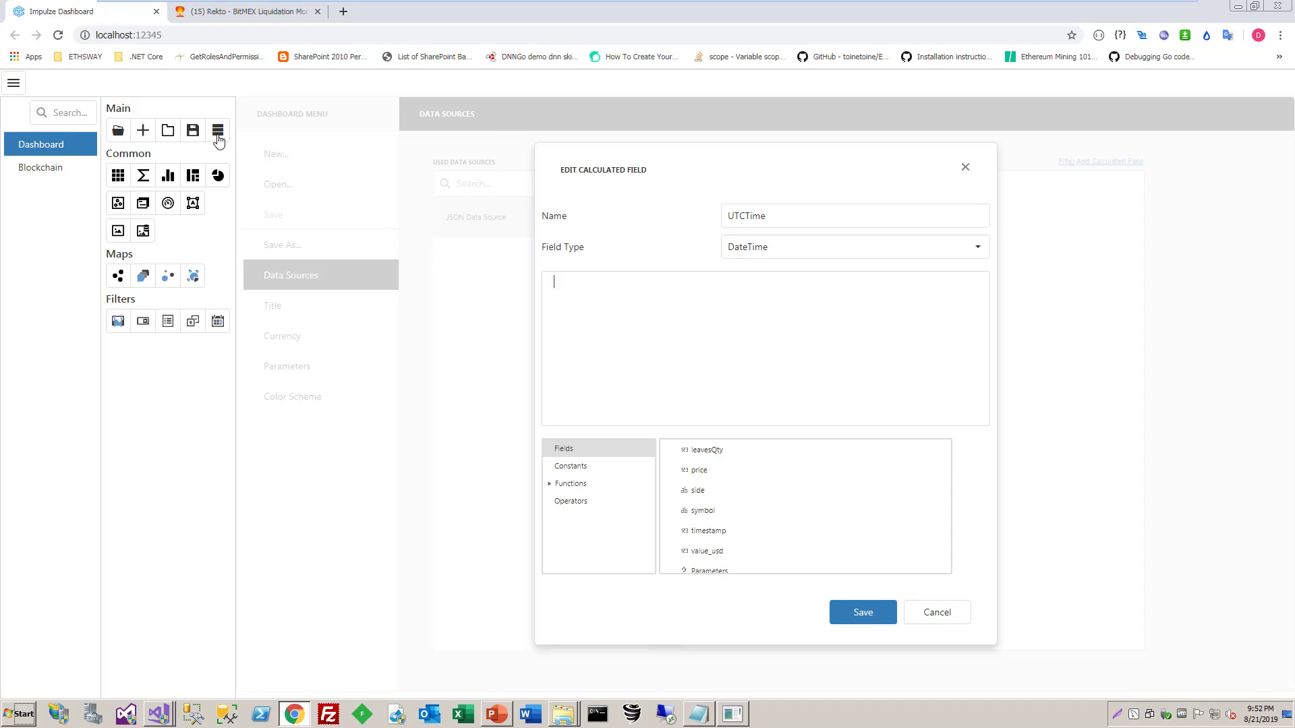
key(ctrl+v)
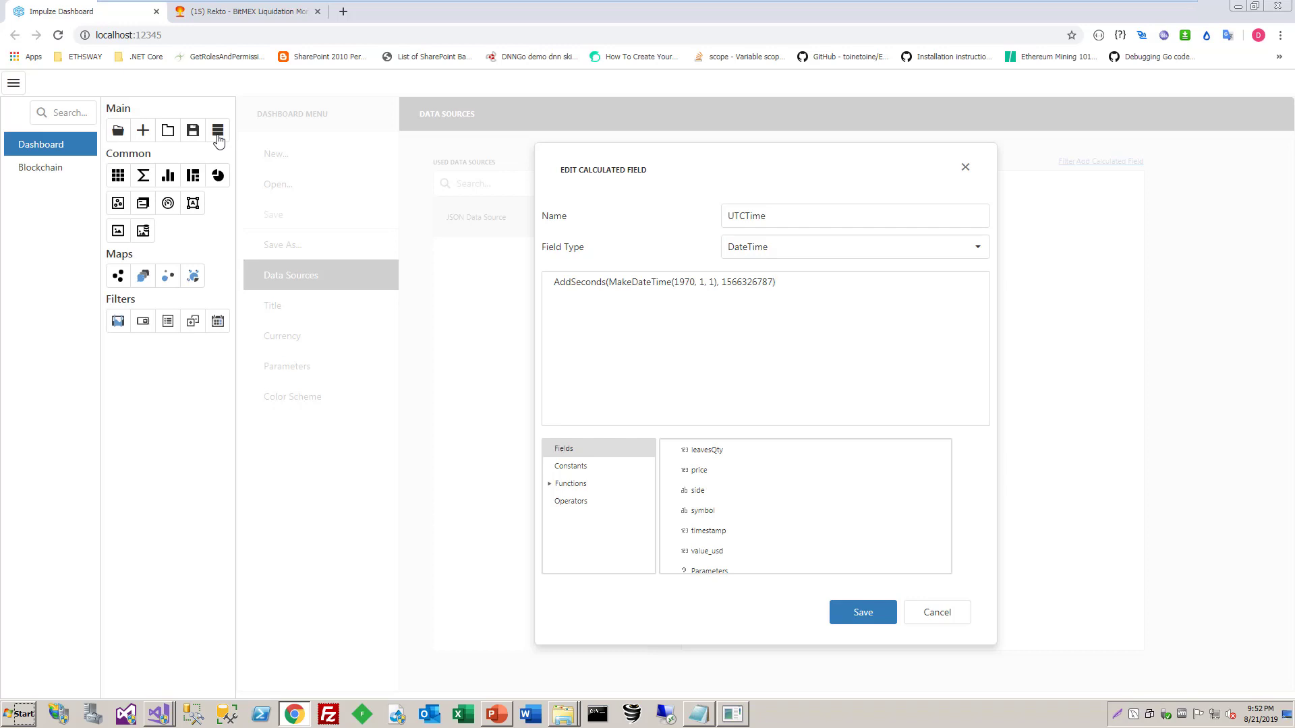
Save the UTCTime calculated field and the dashboard
double_click(747, 282)
key(Left)
key(Left)
key(Left)
key(Left)
key(Left)
key(Left)
key(Left)
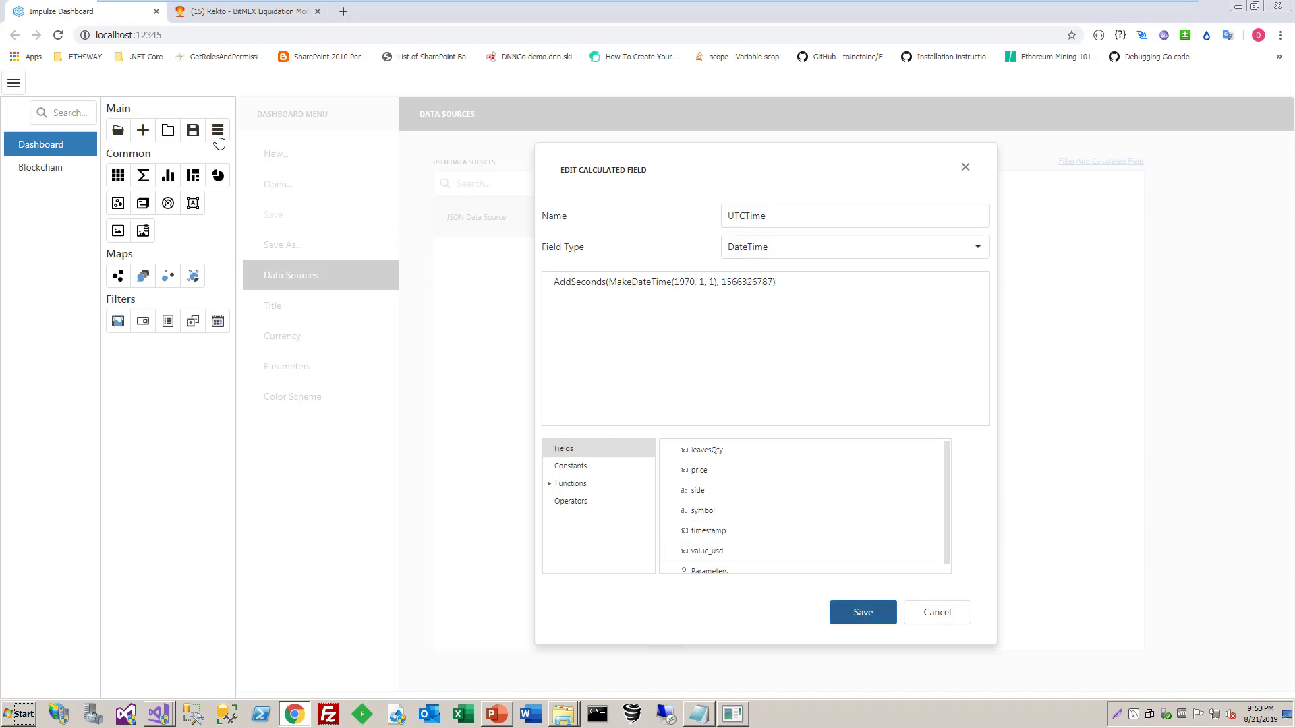
click(863, 612)
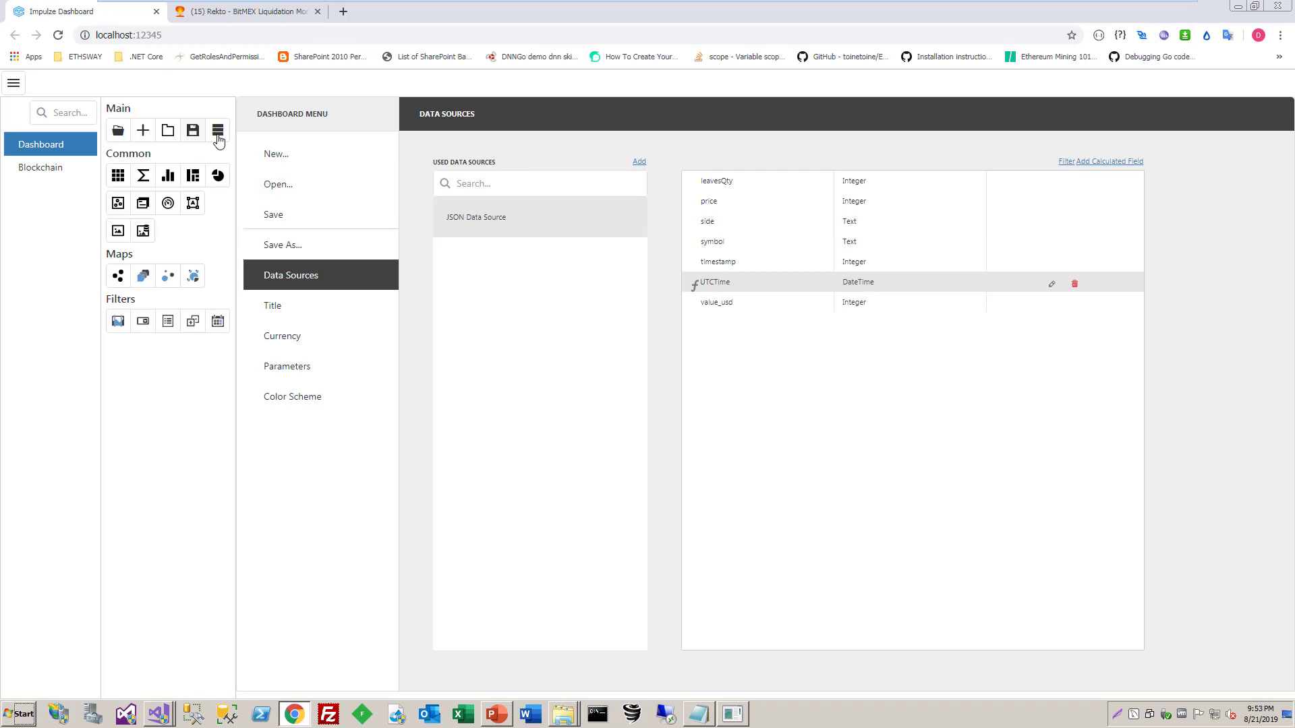
click(193, 131)
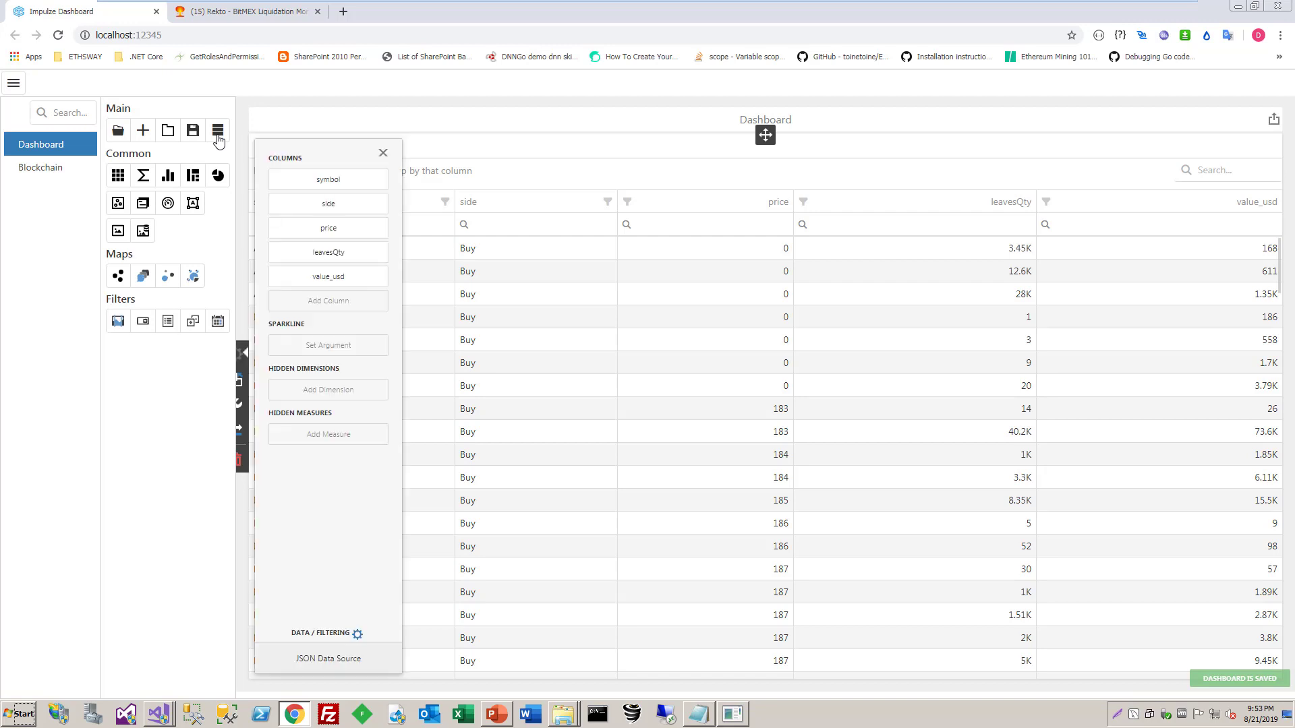
Add UTCTime as a dimension column of the grid and close the grid's bindings
click(240, 353)
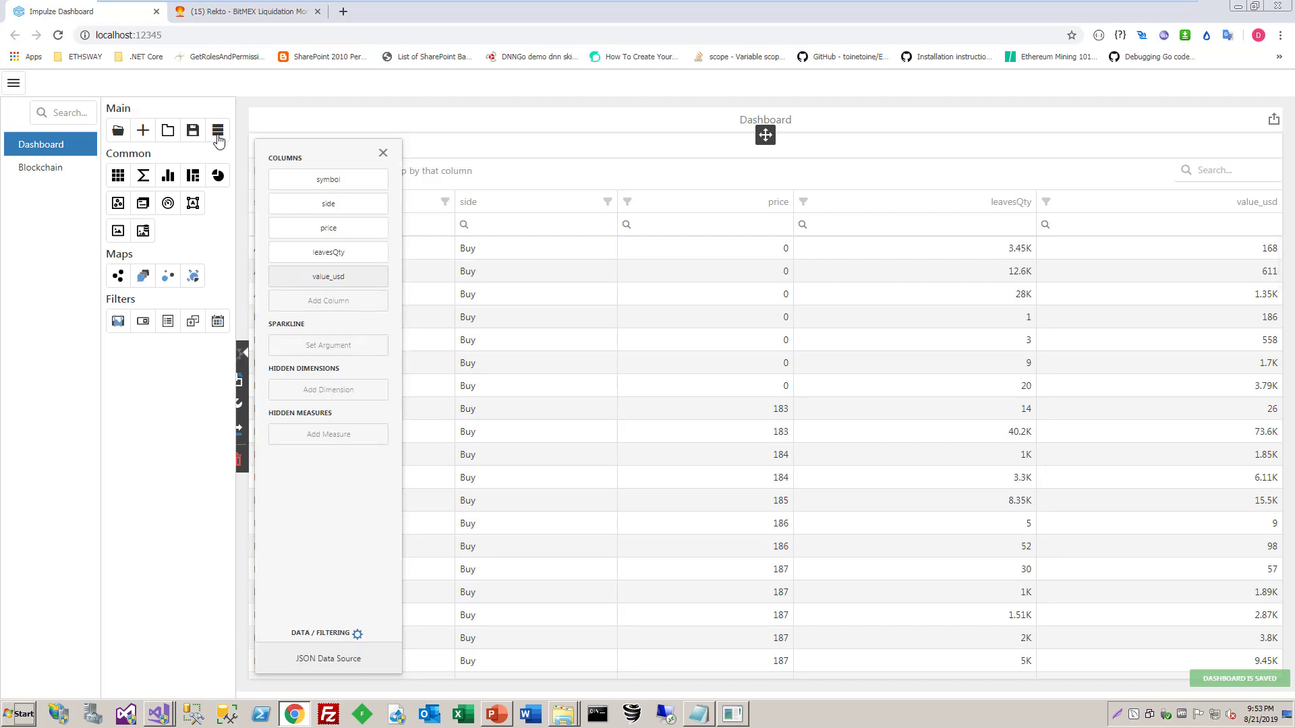
click(328, 300)
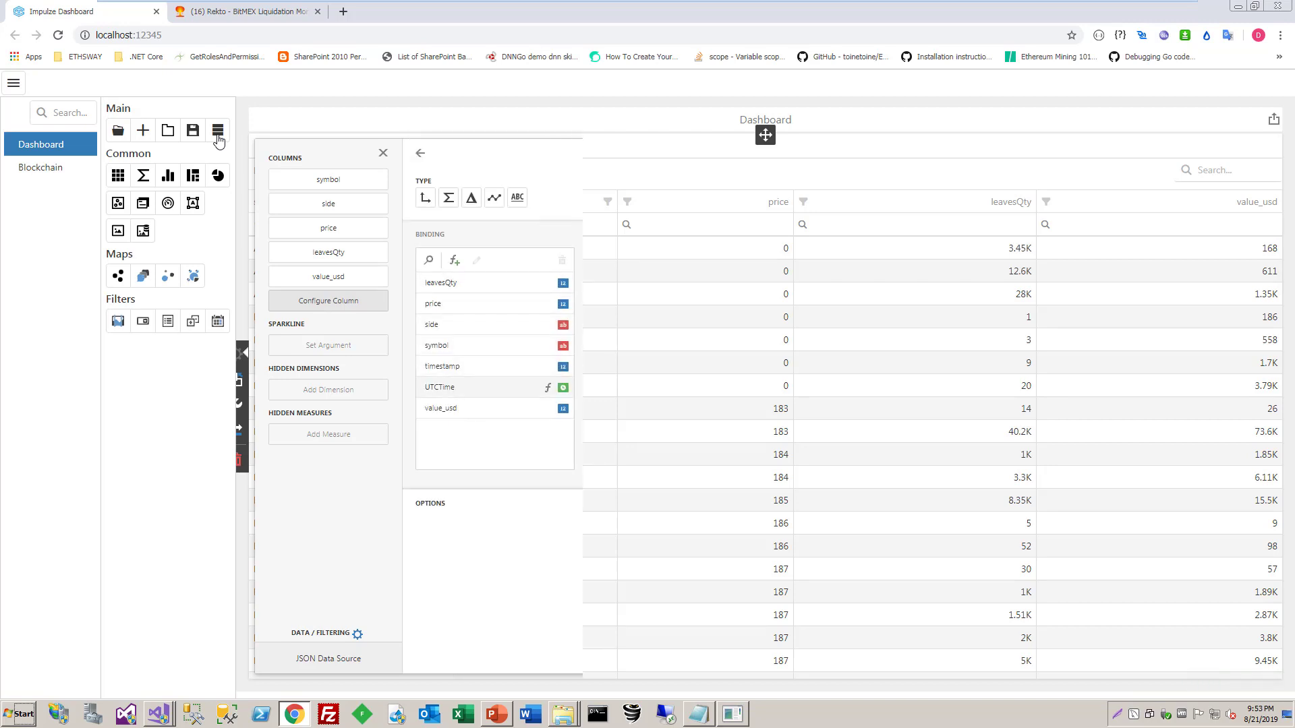
click(482, 387)
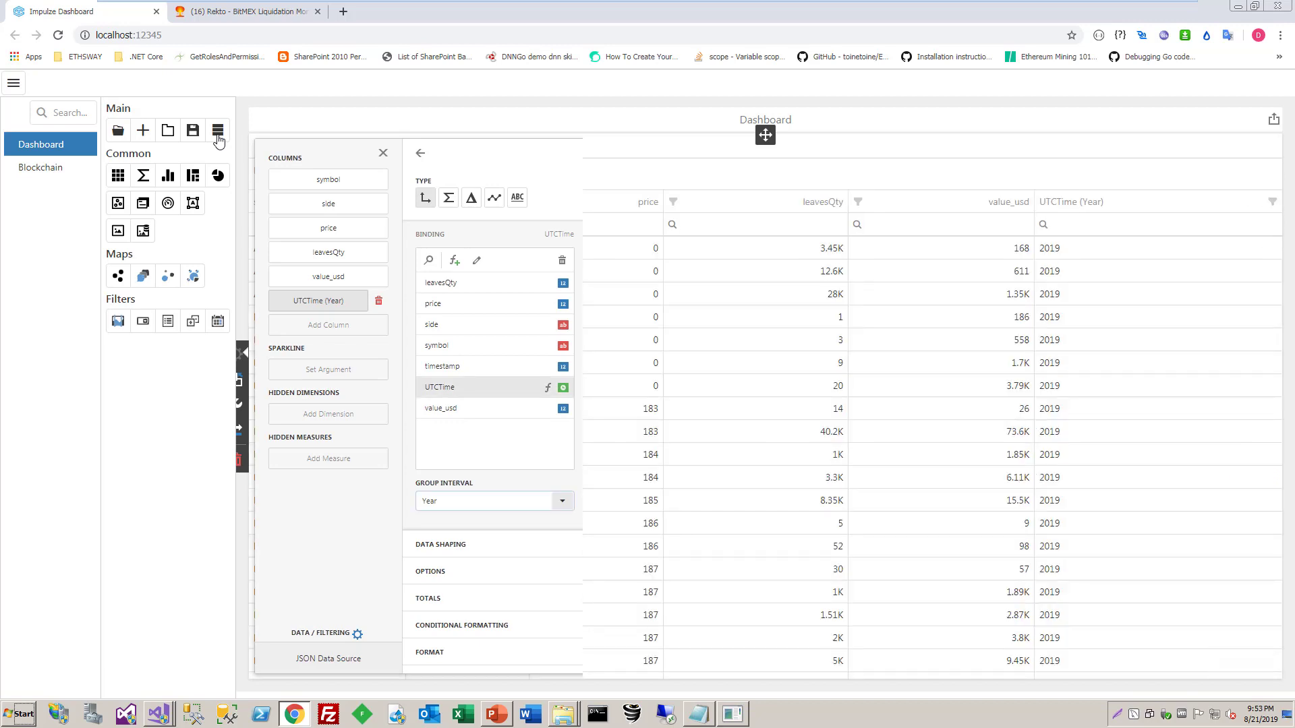
click(383, 153)
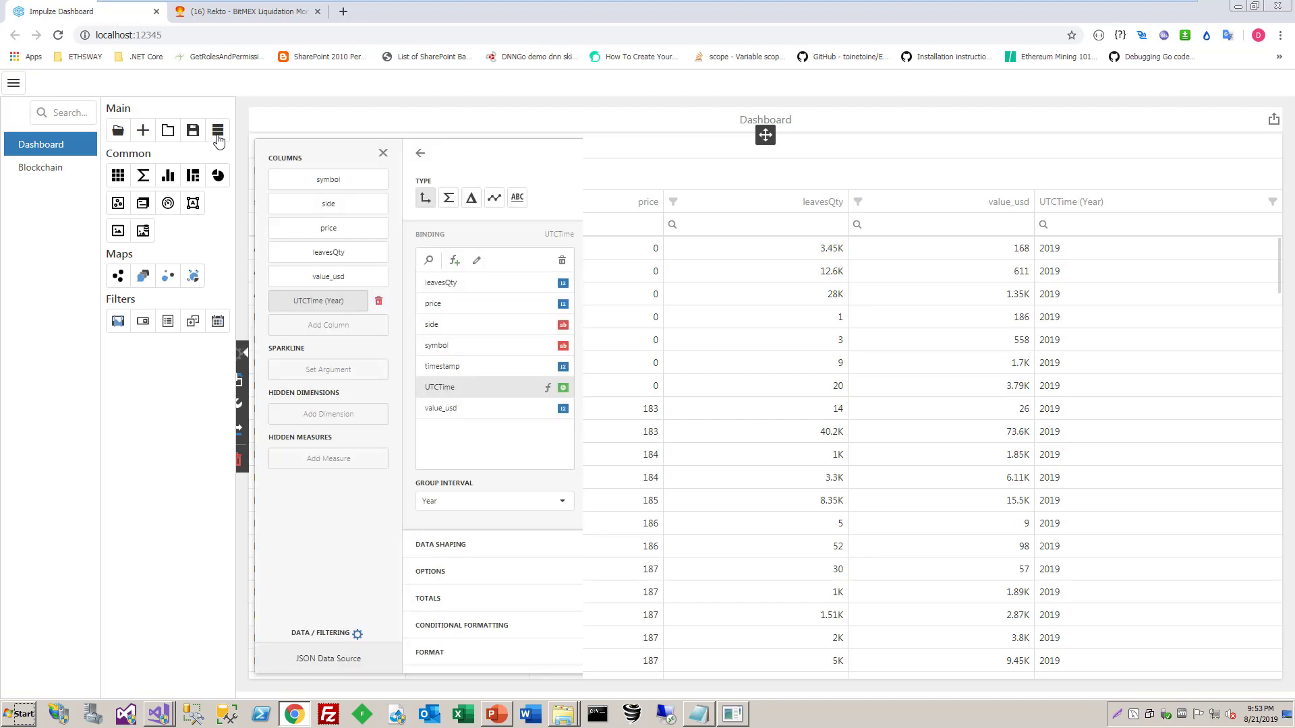
click(383, 153)
Set the UTCTime column's group interval to Date-Hour-Minute-Second and move it ahead of symbol as the grid's first column
click(240, 354)
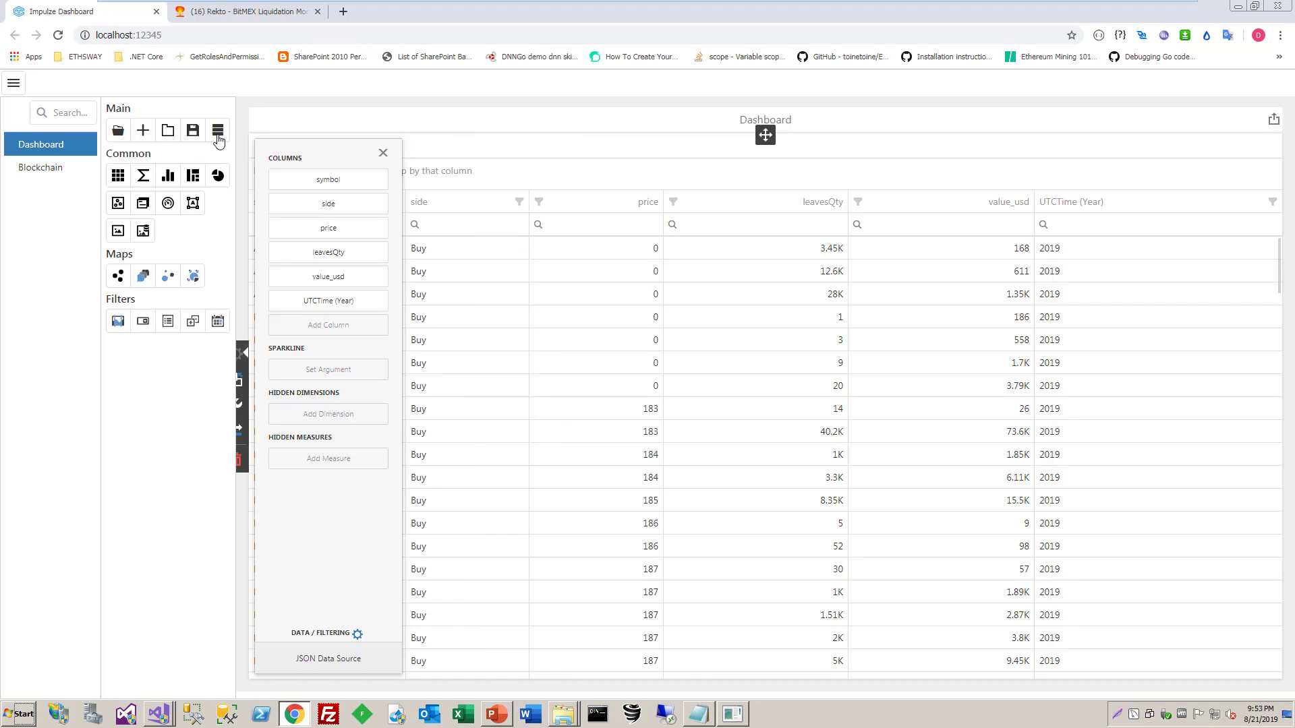
click(319, 301)
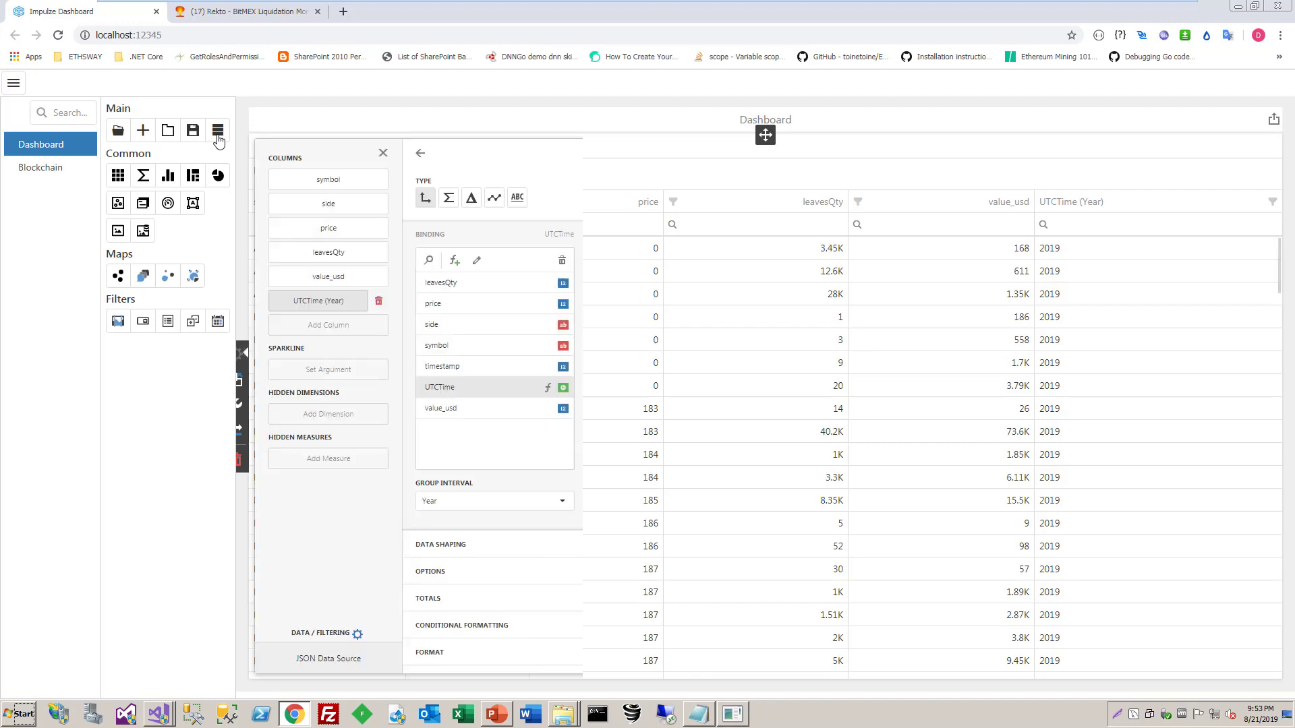
click(563, 501)
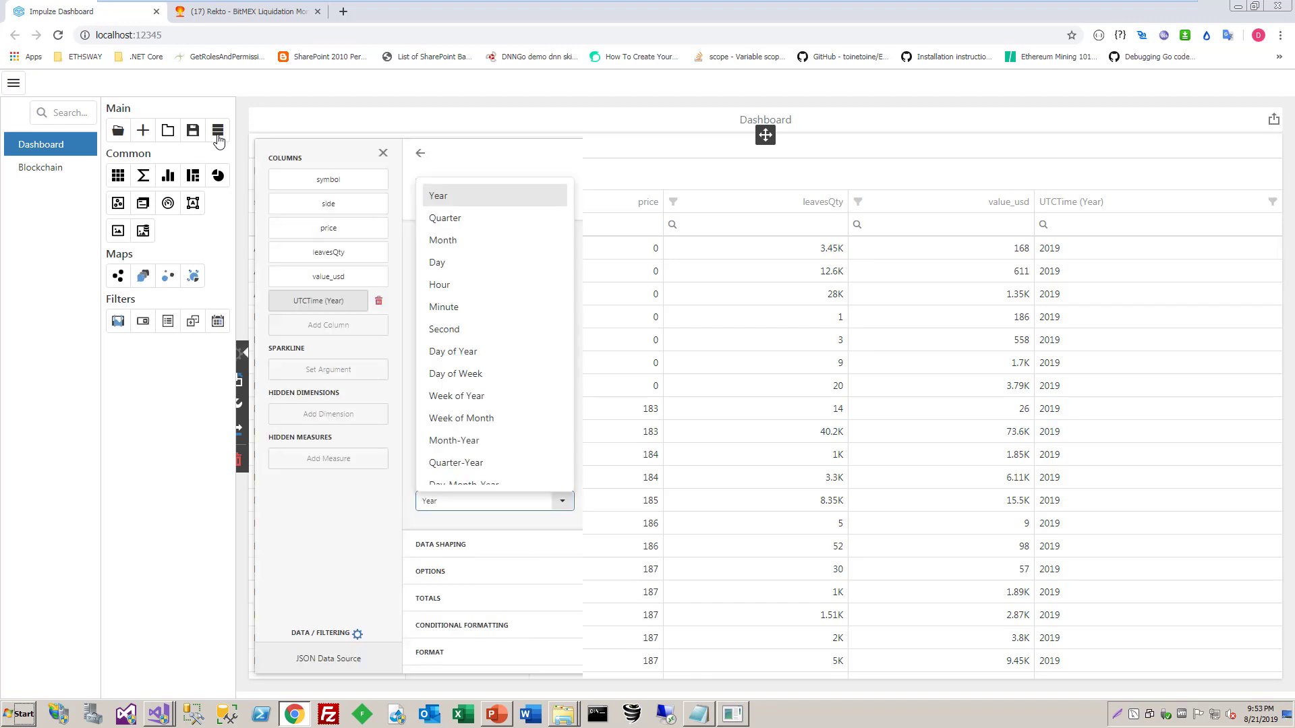
scroll(494, 360, down, 1)
scroll(486, 452, down, 1)
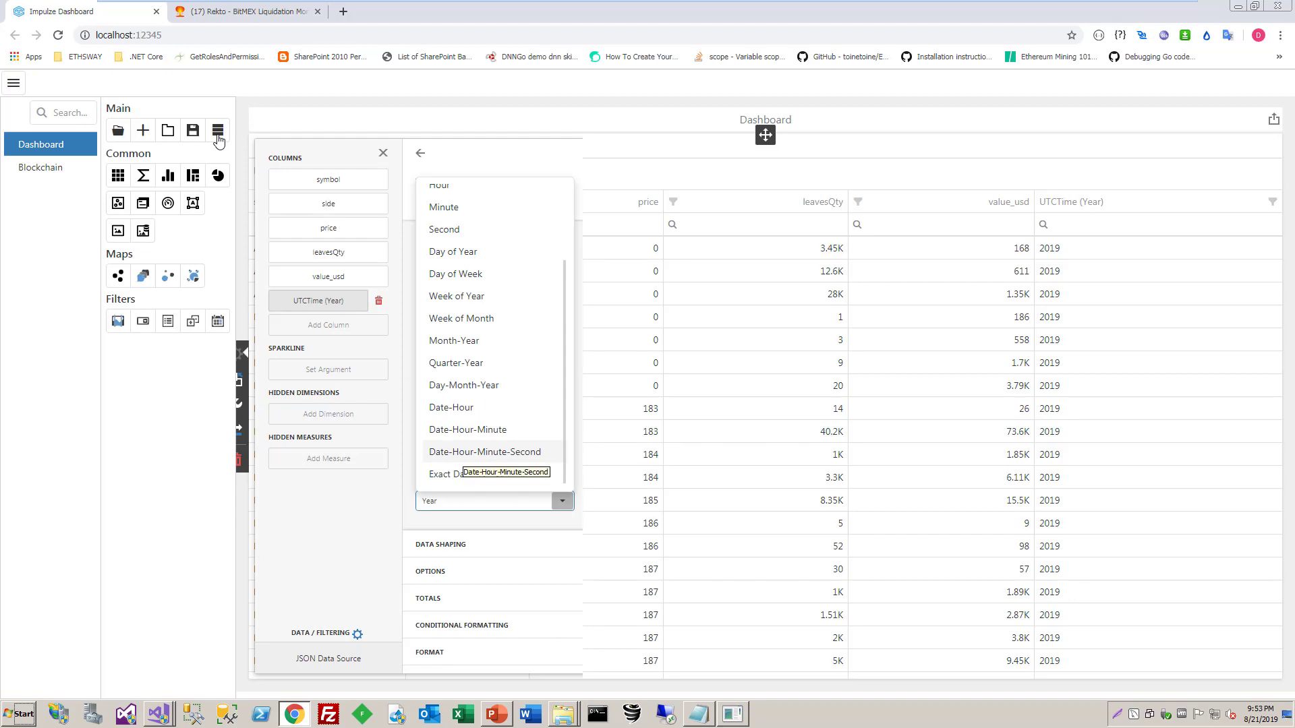
click(485, 452)
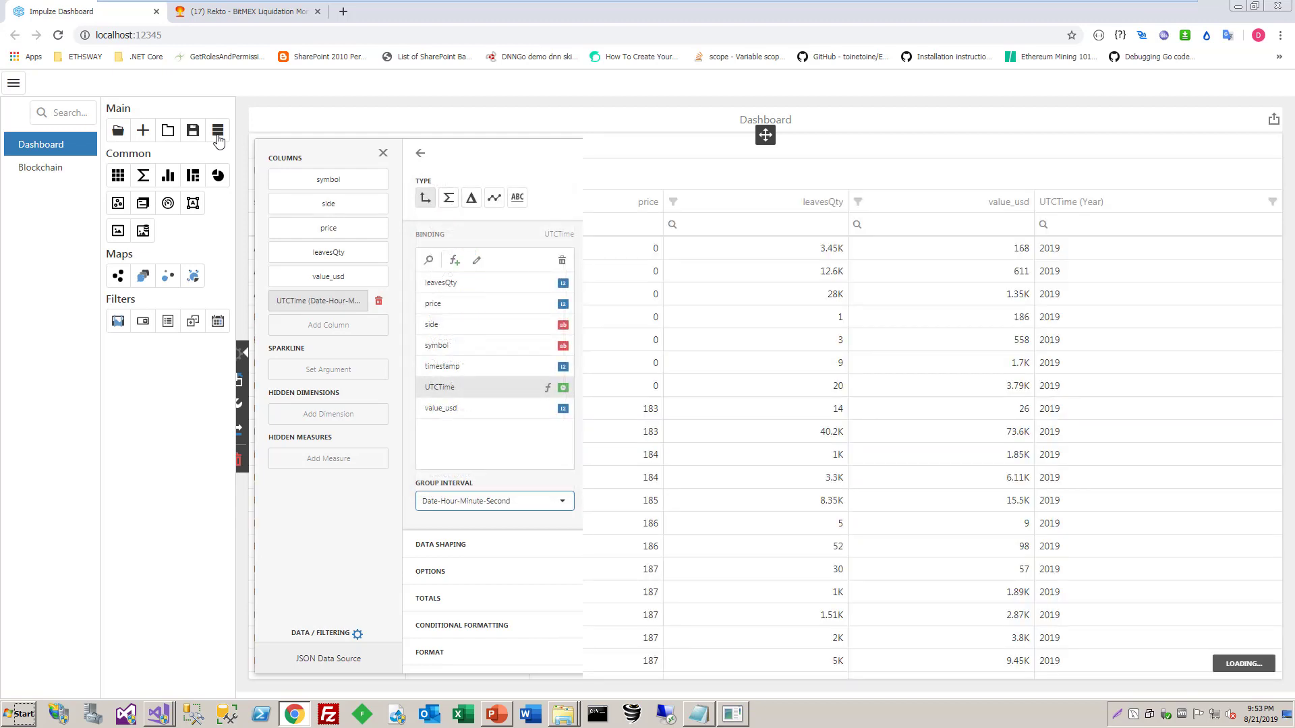
click(383, 153)
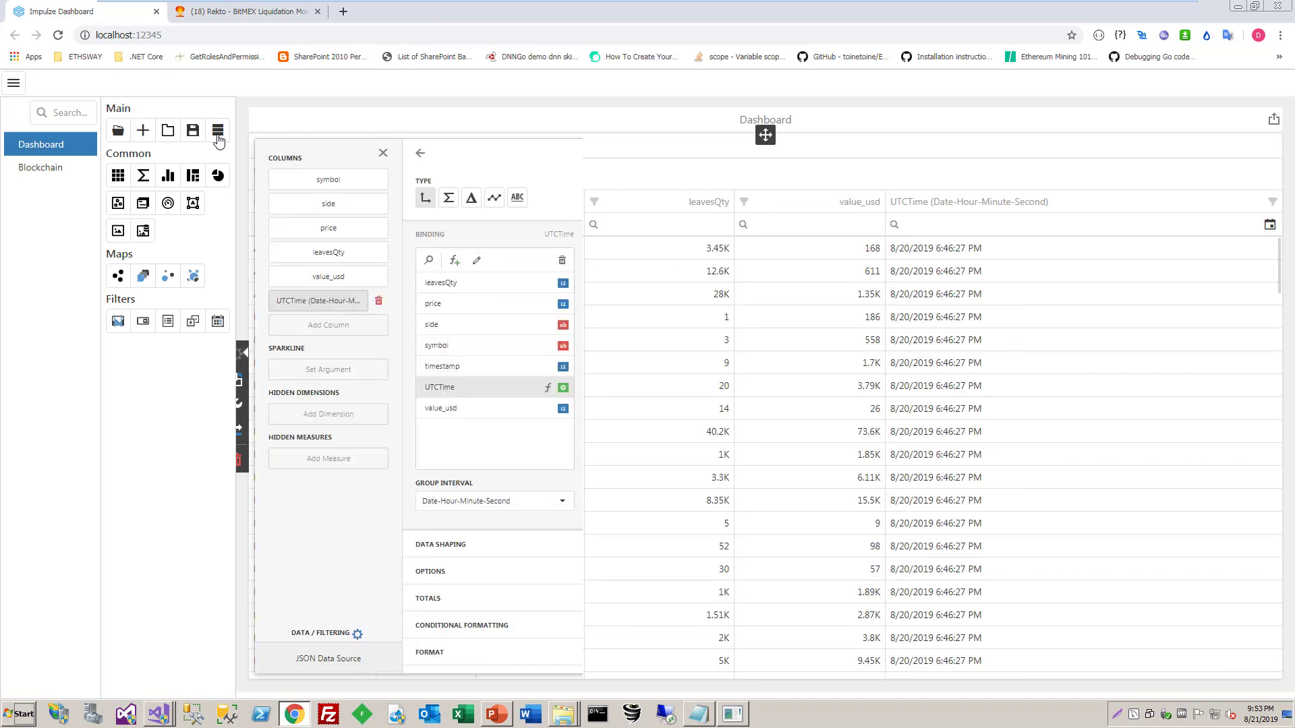
mouse_move(317, 319)
mouse_down()
mouse_move(327, 170)
mouse_move(328, 290)
mouse_up()
drag(328, 170, 328, 173)
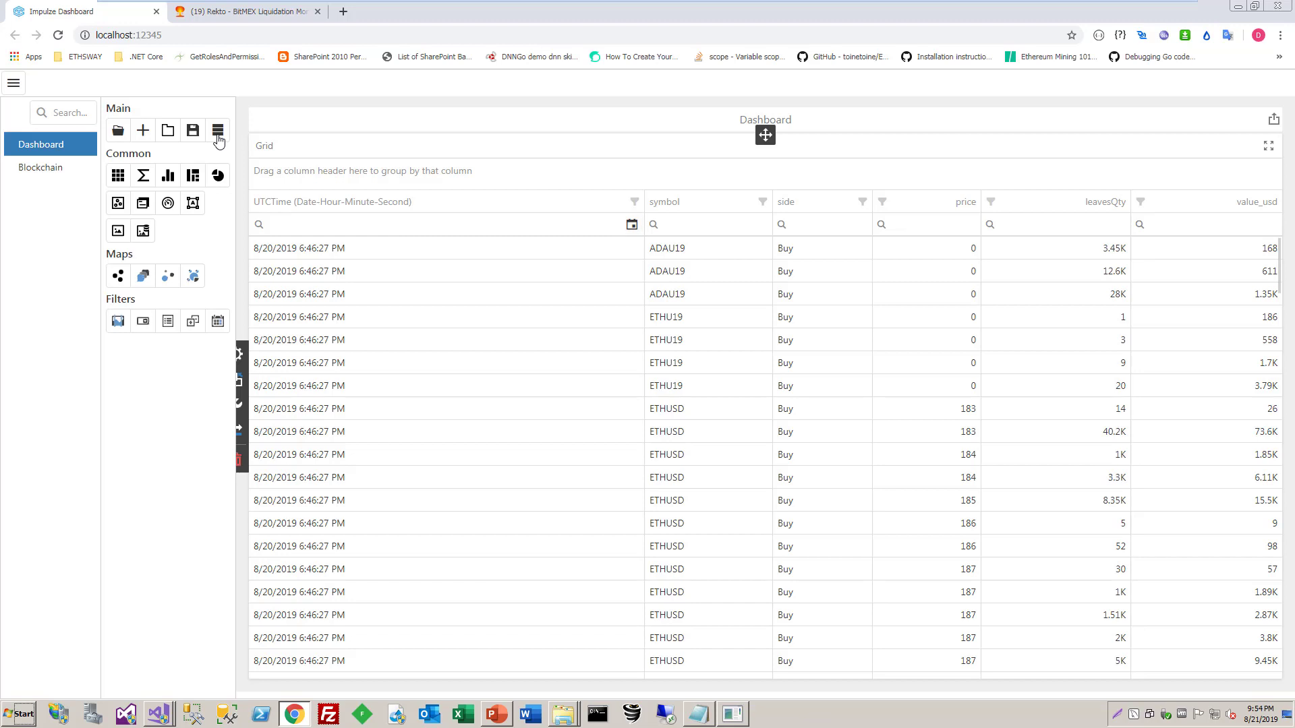
Set the UTCTime column's sort order to descending and save the dashboard
click(239, 353)
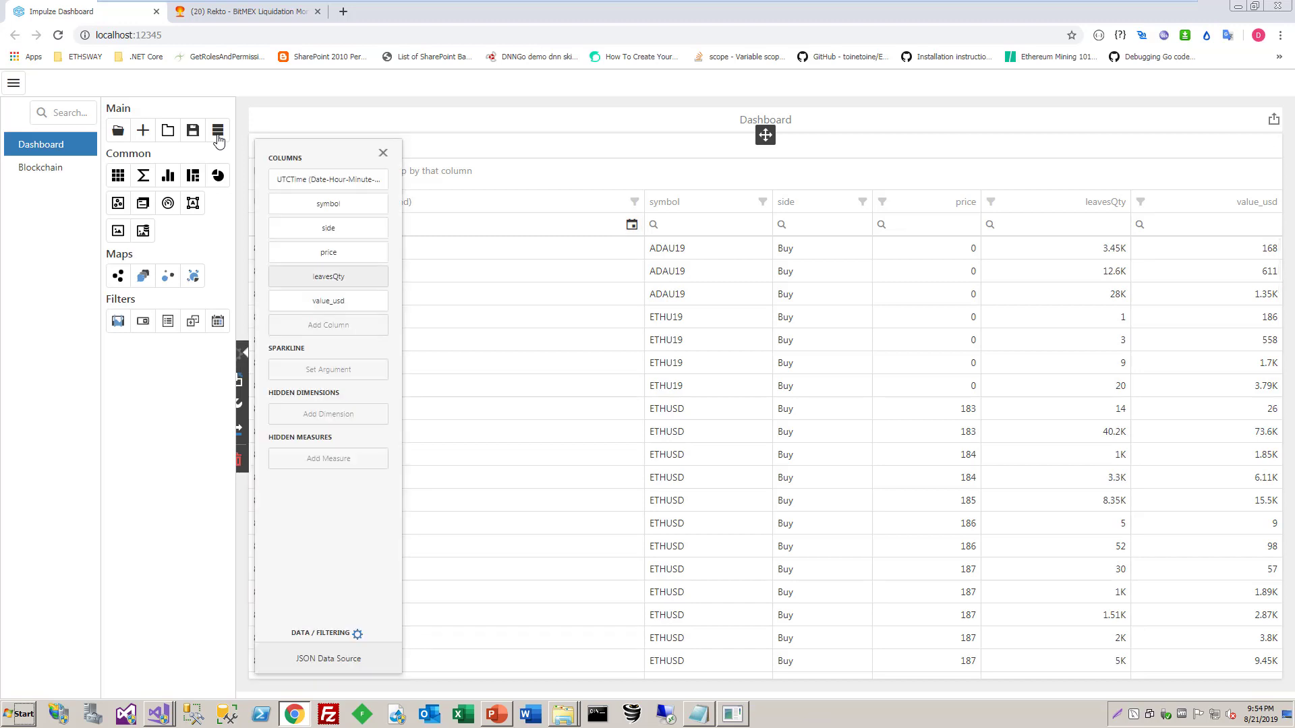
click(329, 179)
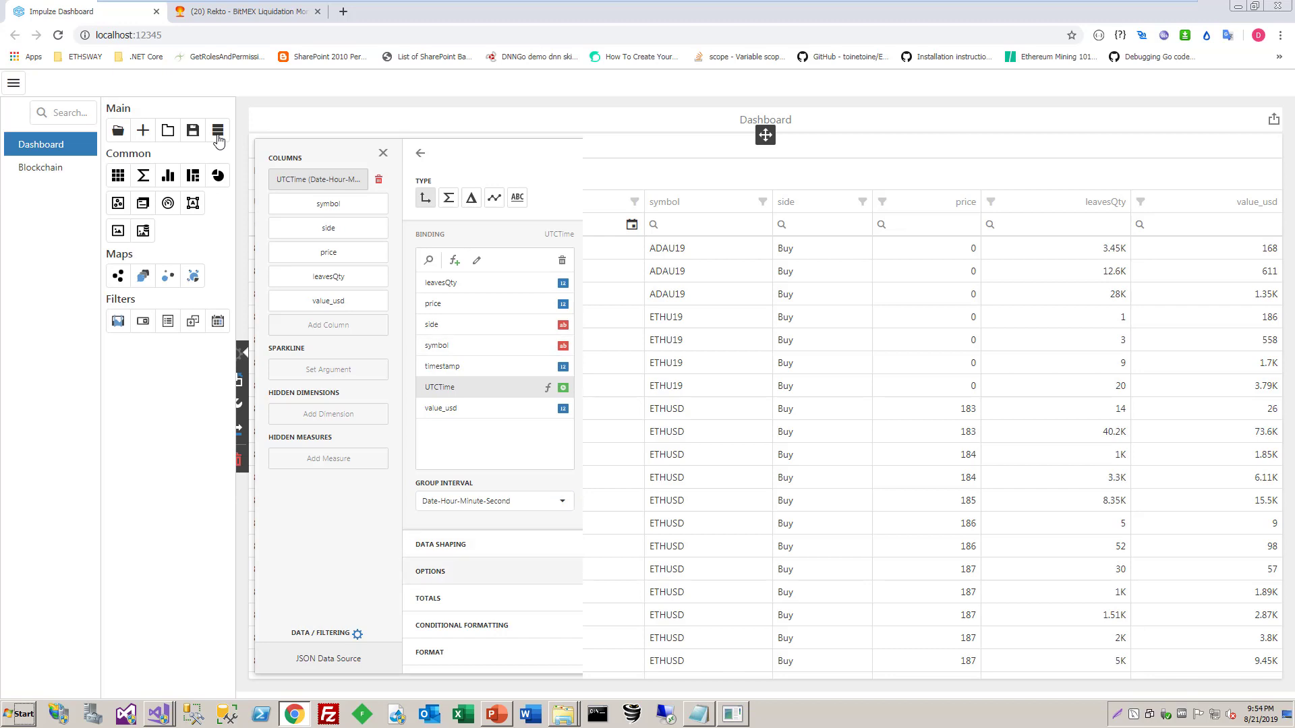
click(440, 544)
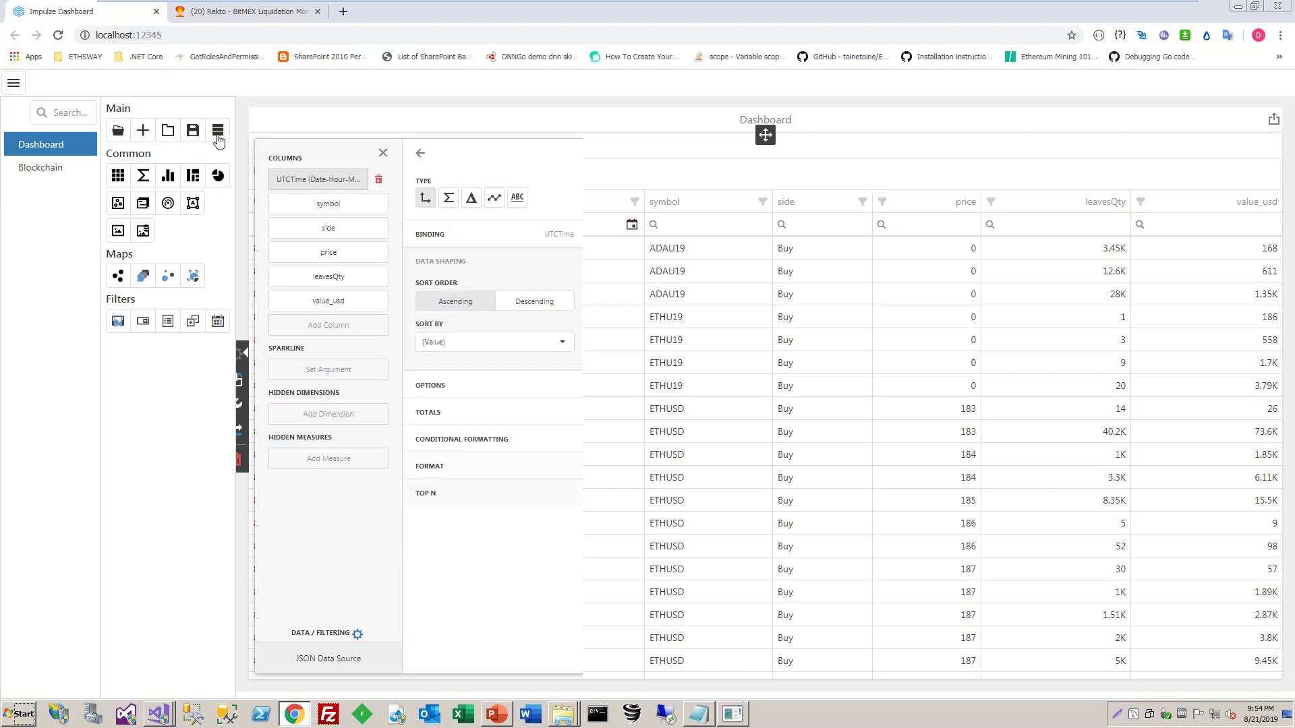
click(535, 302)
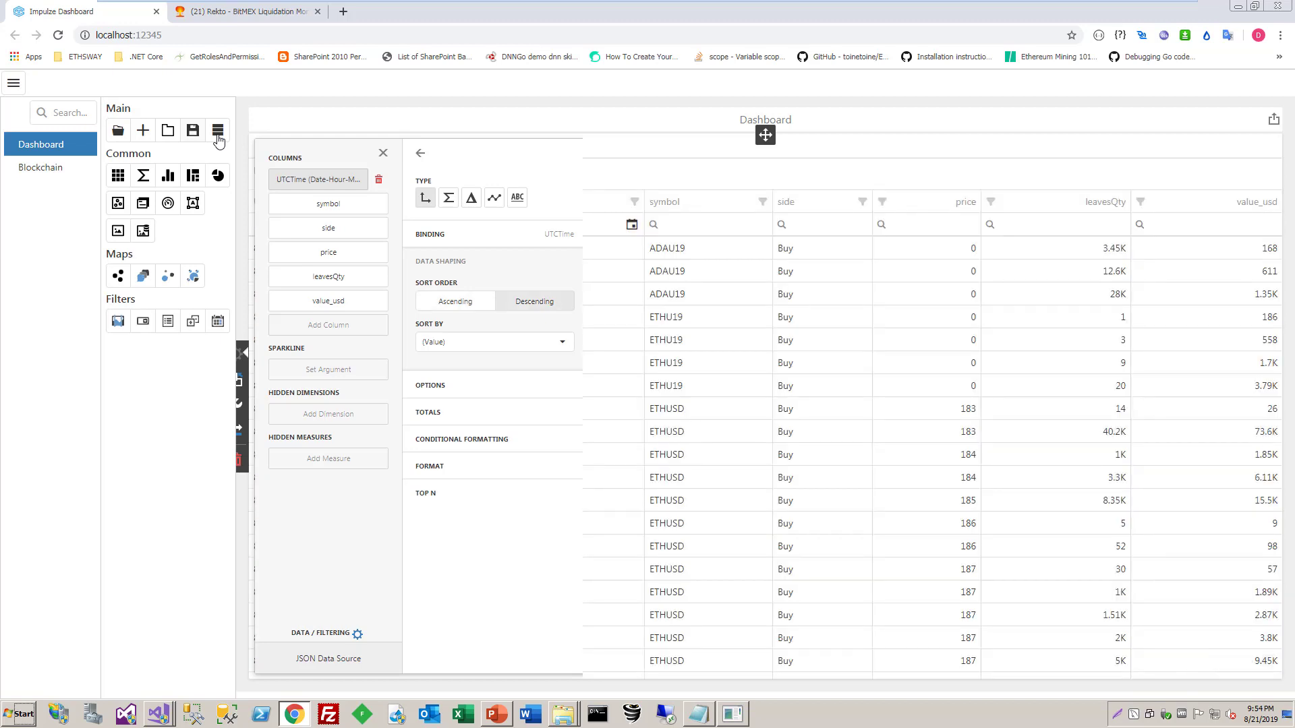
click(193, 131)
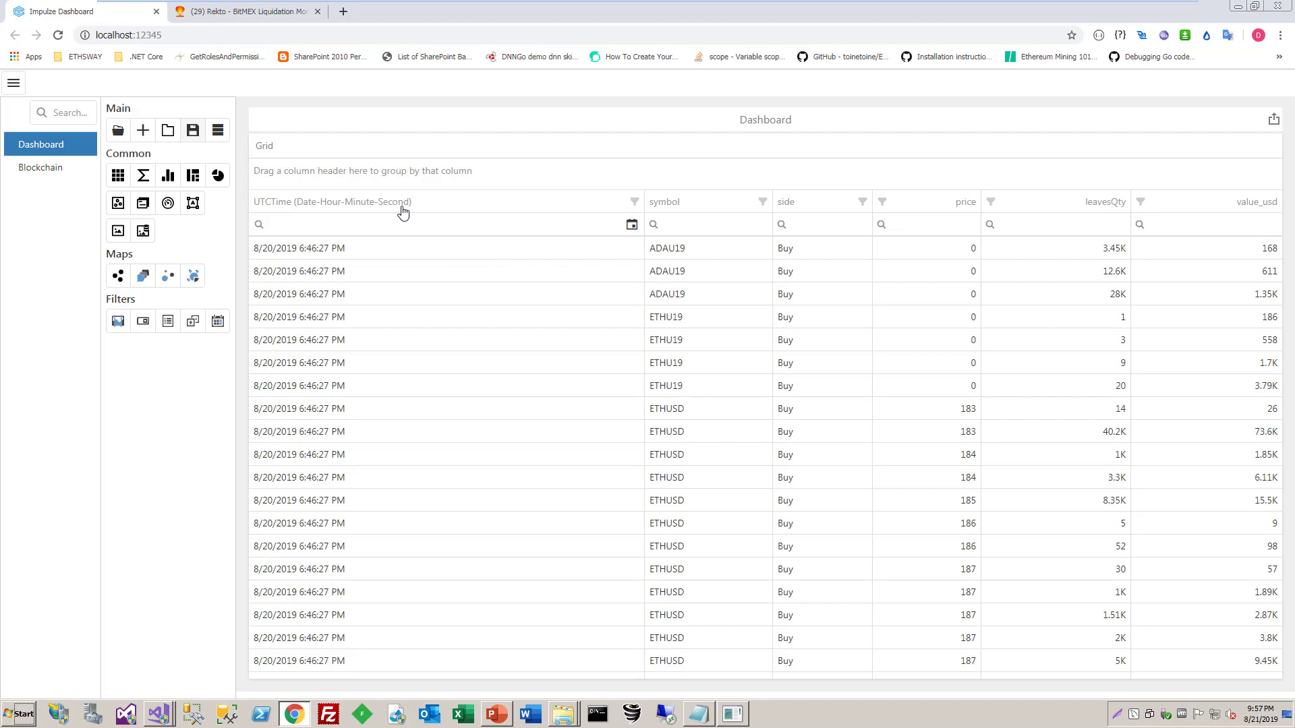
Set the UTCTime column's caption to DateTime and close the grid's bindings
mouse_move(403, 214)
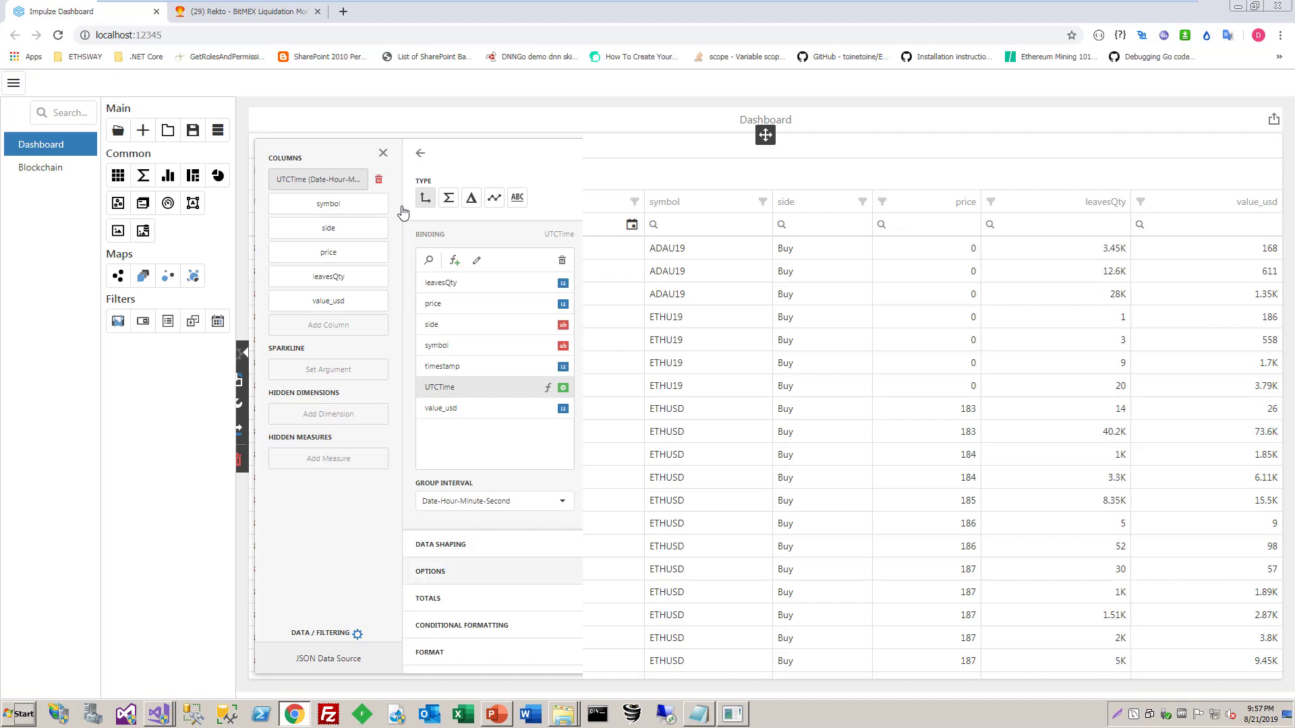
click(430, 571)
click(494, 328)
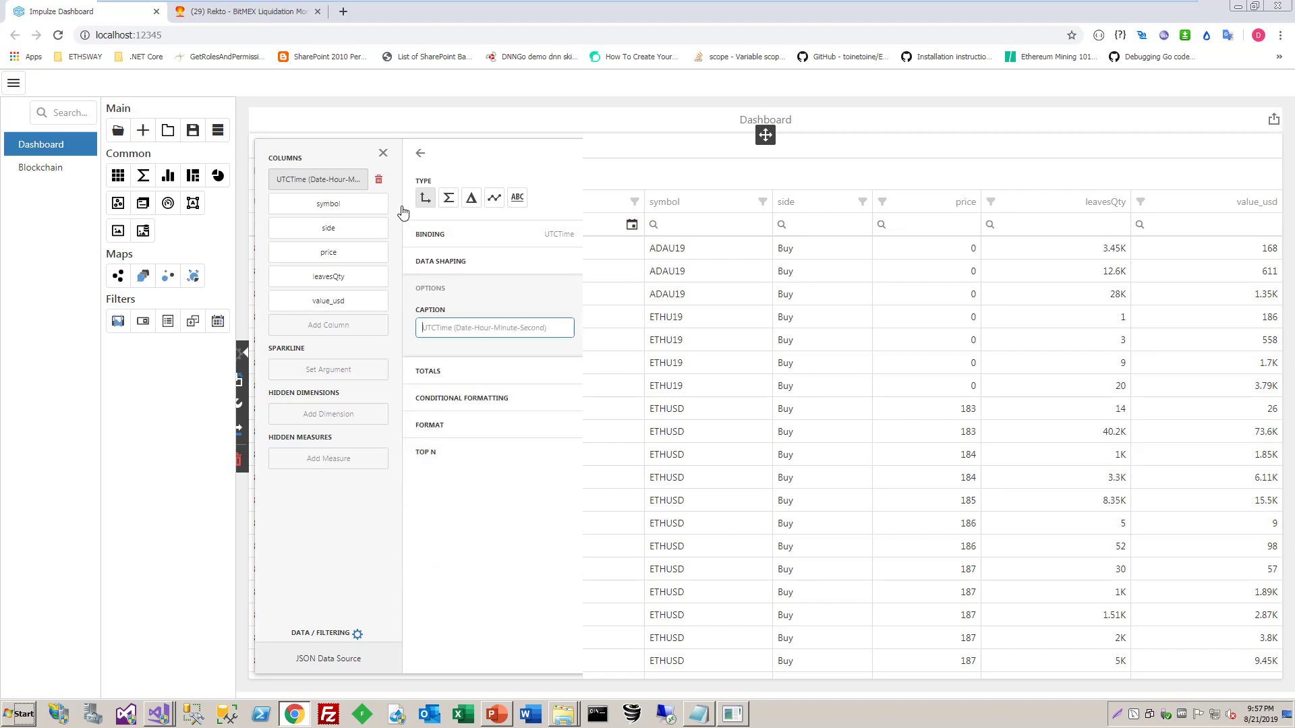
text(DateTime)
key(Return)
click(383, 153)
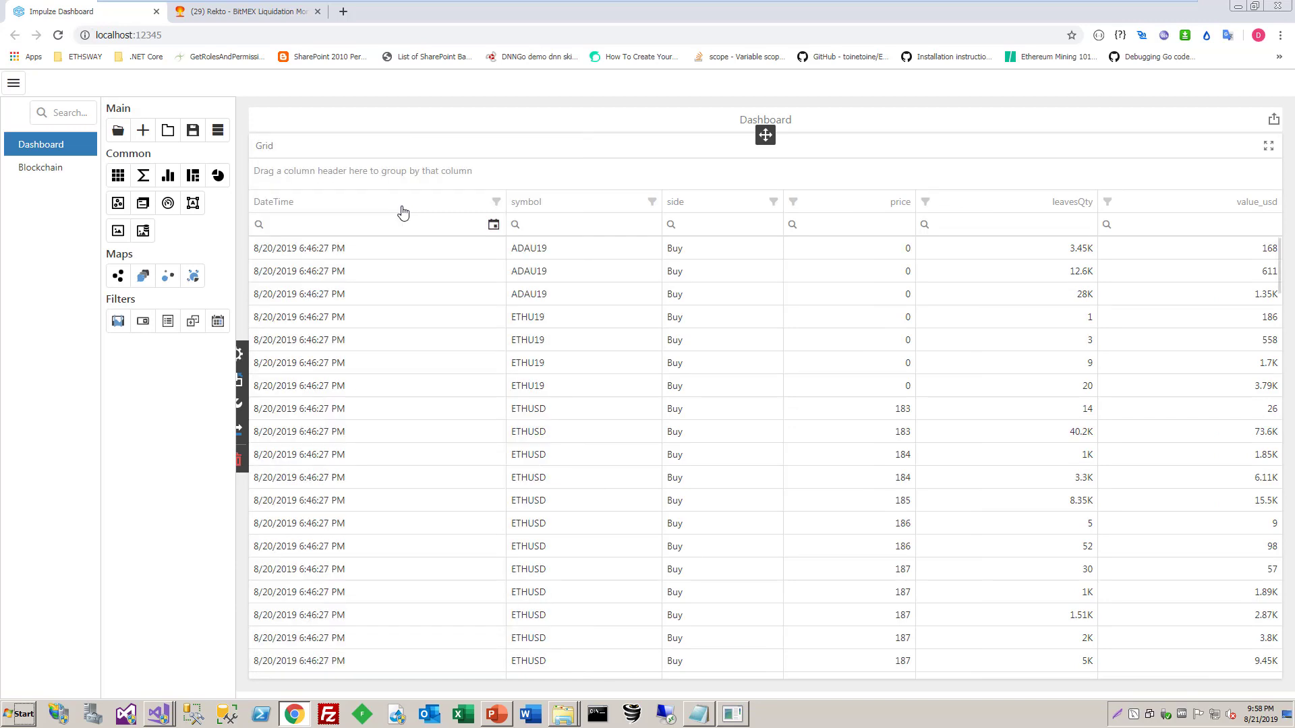
Set the caption of the grid's leavesQty column to Qty
mouse_move(925, 225)
click(239, 354)
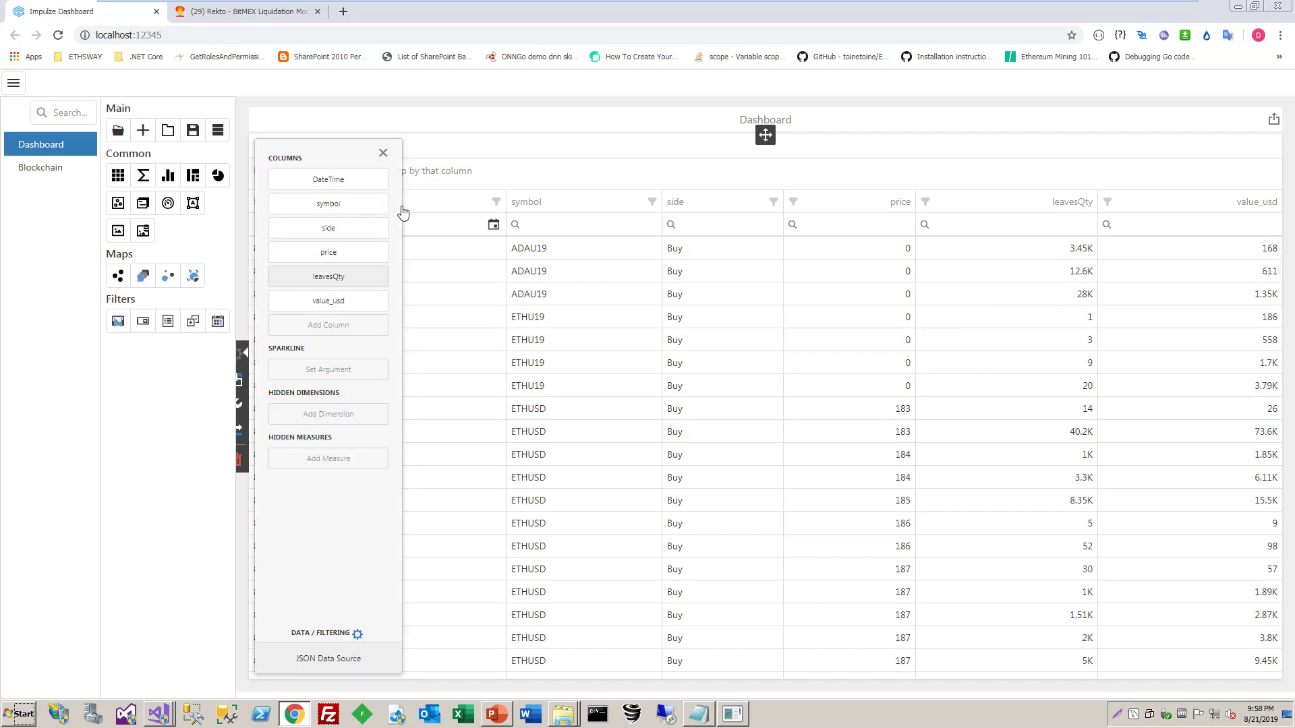
click(328, 277)
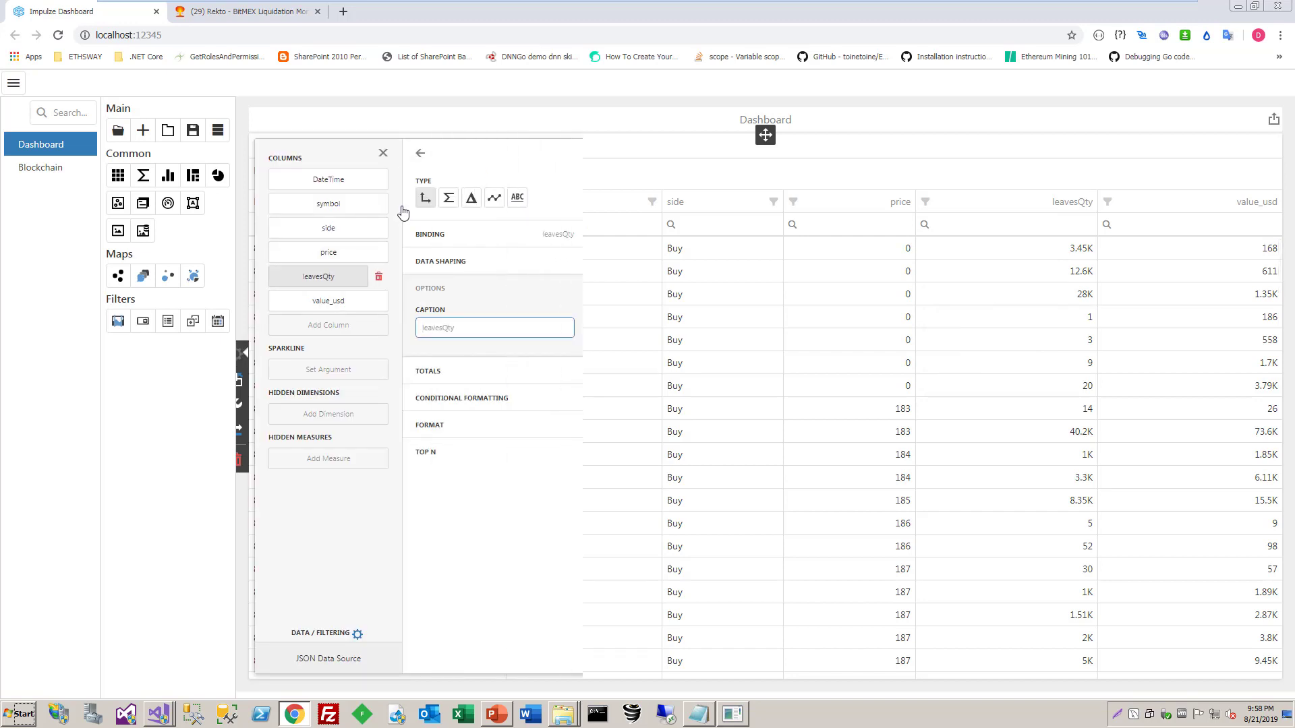
text(Qty)
key(Return)
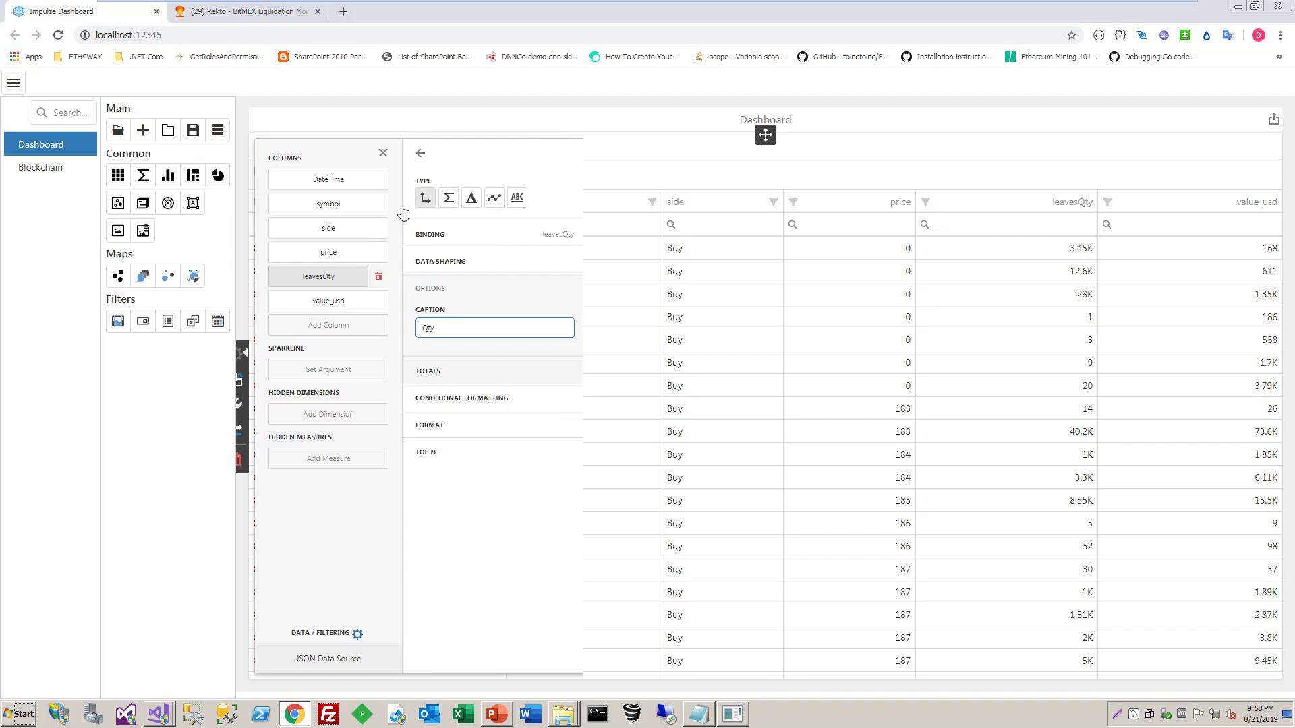
Set the caption of the grid's value_usd column to Value USD
click(328, 301)
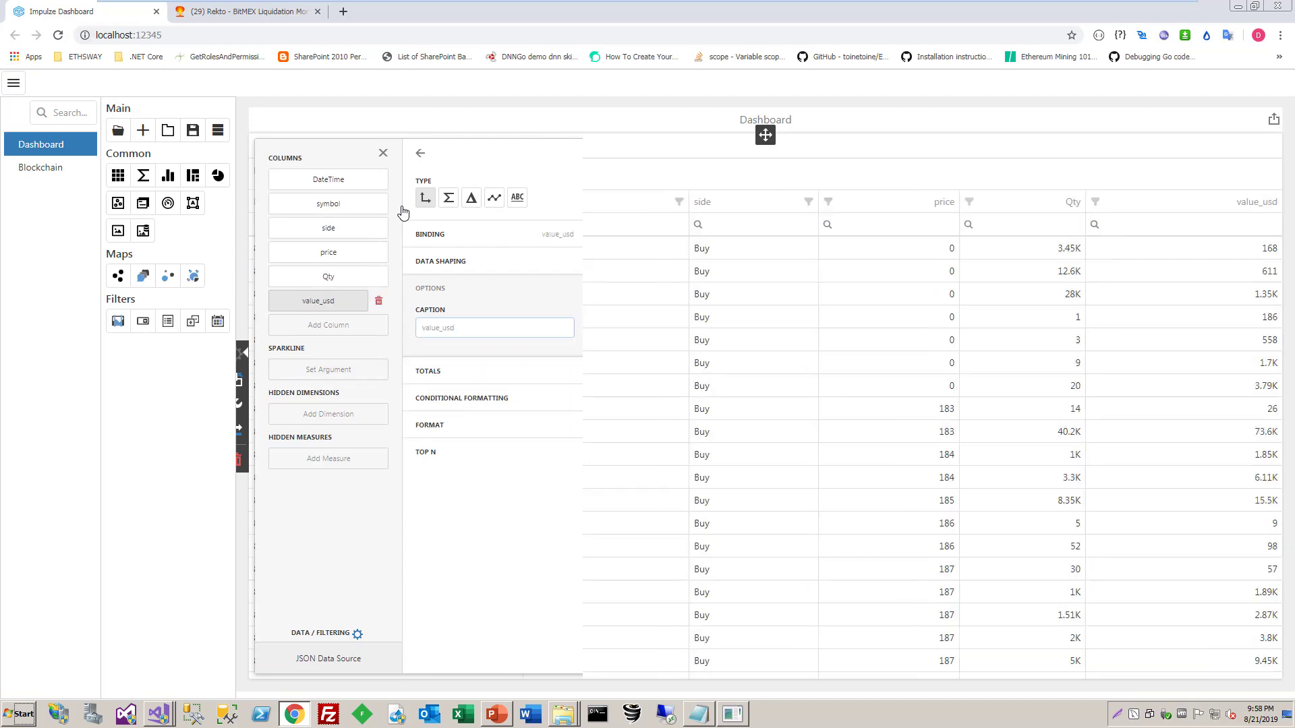
click(495, 328)
text(USD)
key(Home)
text(Value)
key(Return)
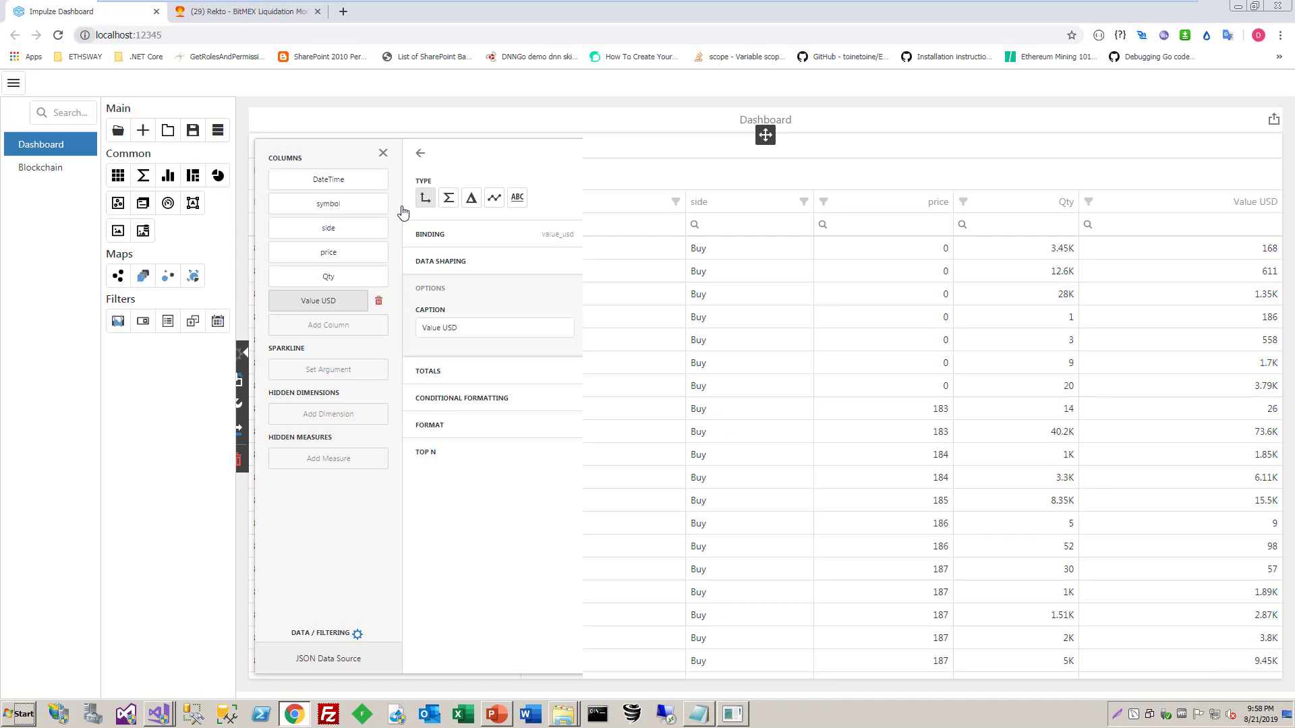
key(Escape)
Format the price column as Number in Ones with a precision of 5 and the group separator included
click(329, 252)
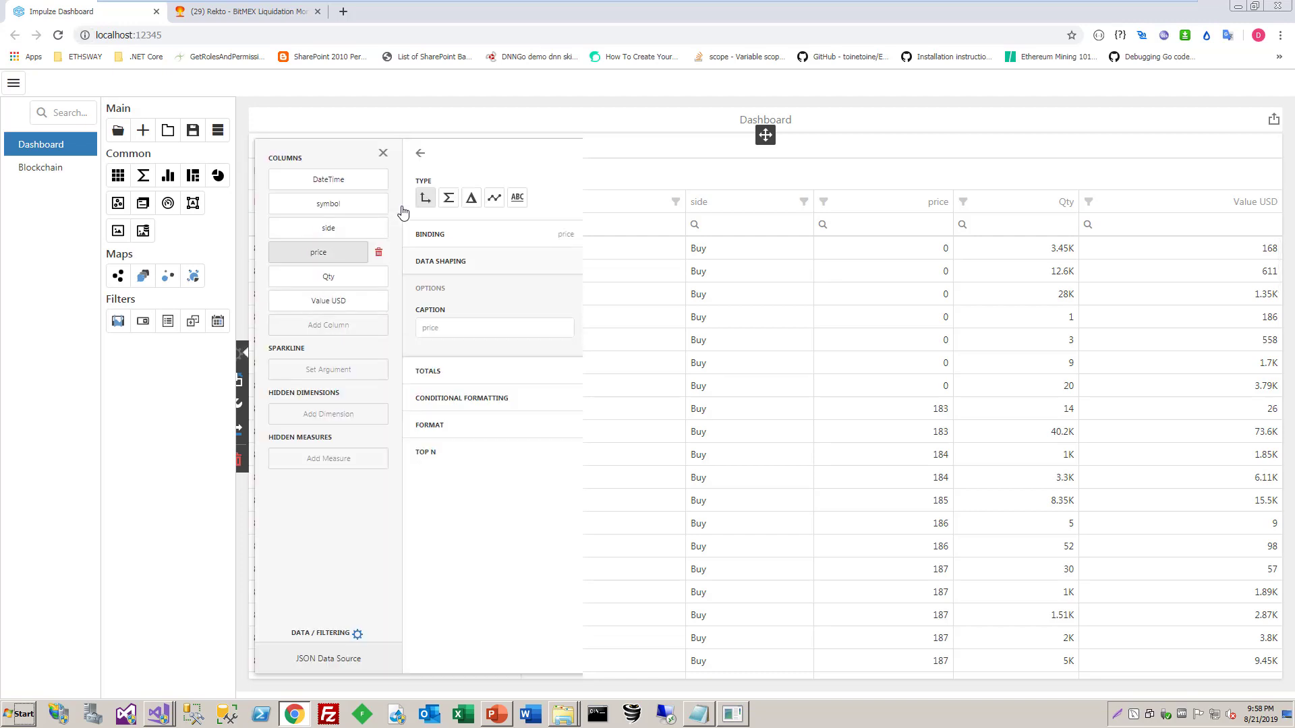
click(458, 425)
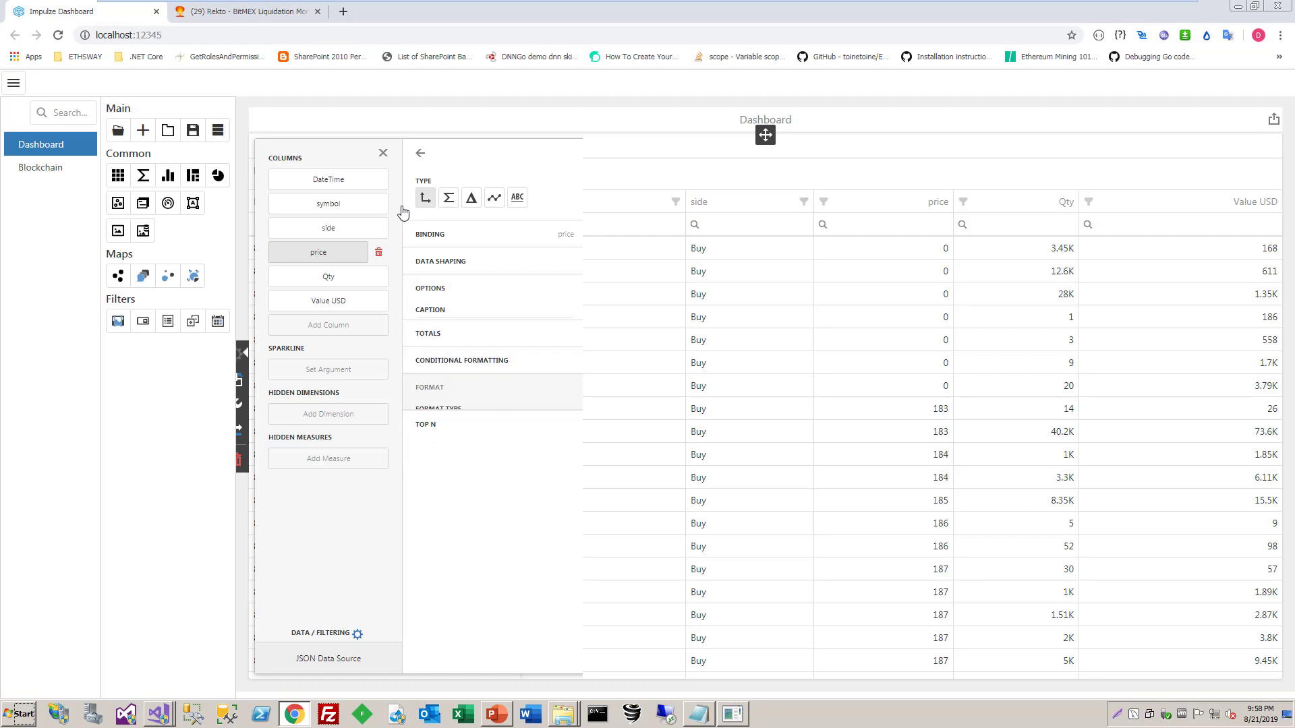
click(562, 409)
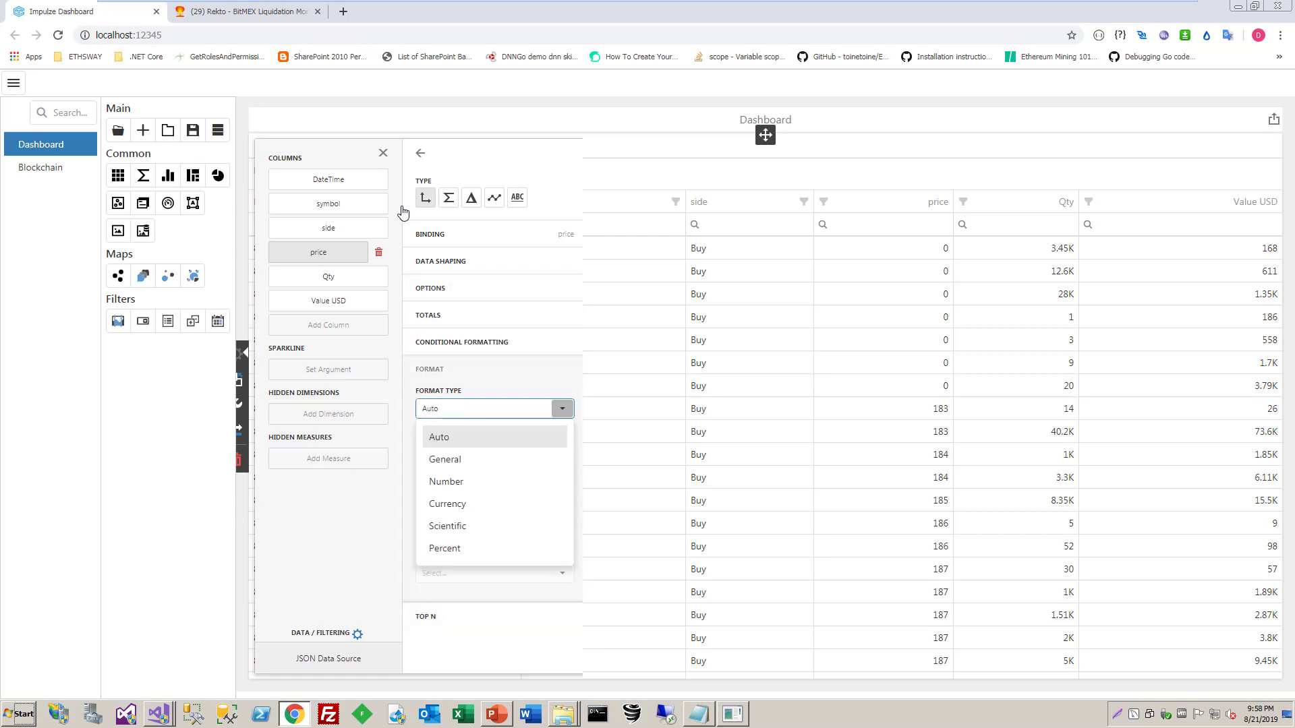
click(446, 482)
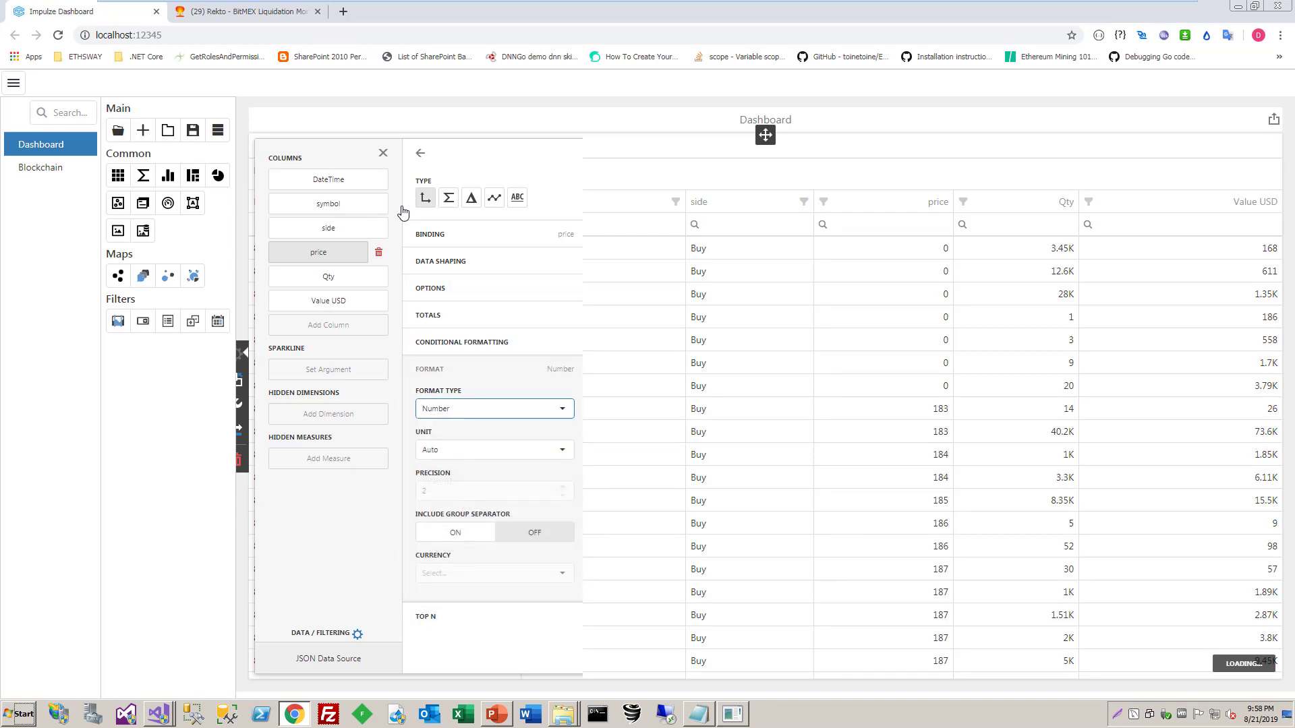
click(562, 450)
click(440, 500)
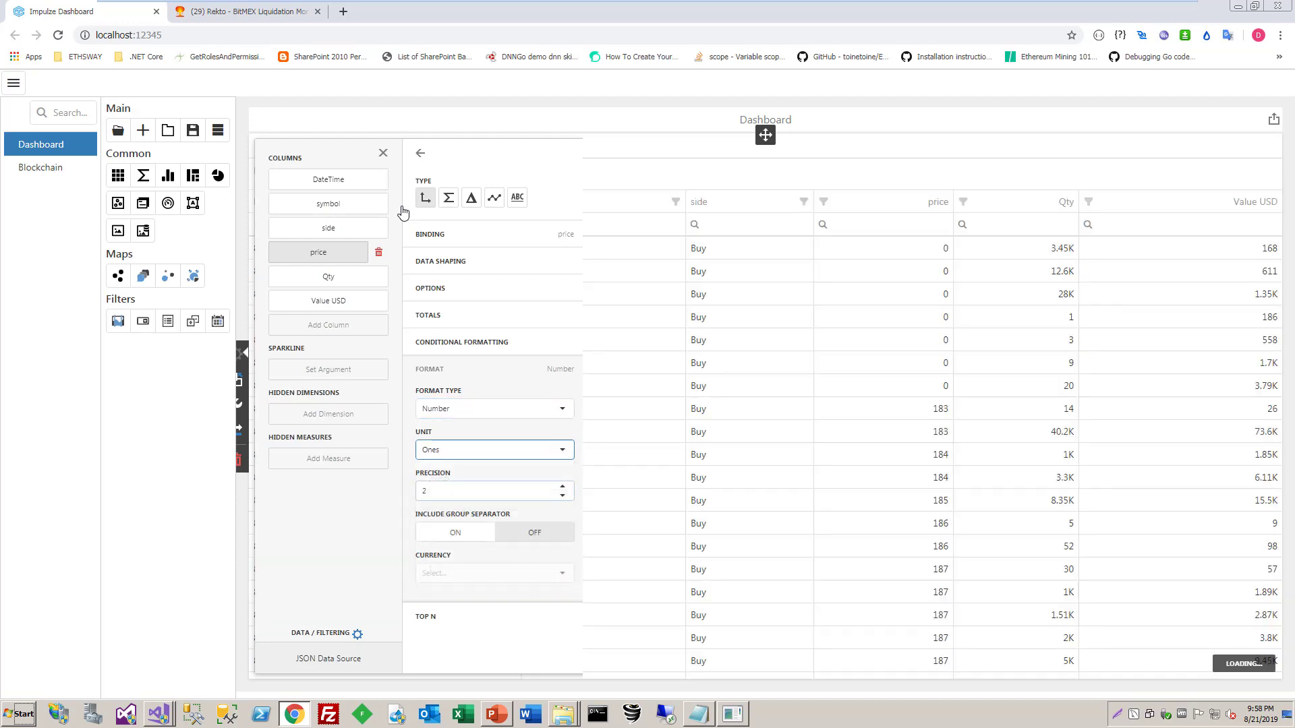
click(562, 486)
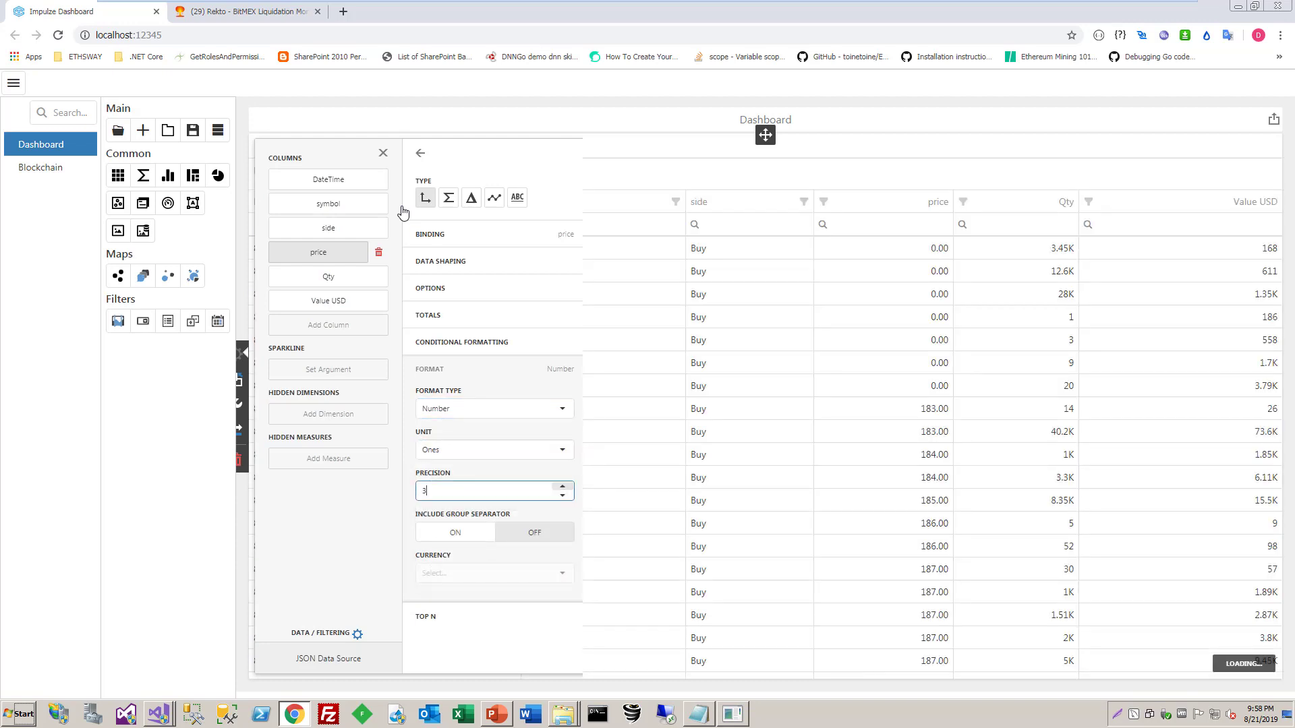
click(562, 486)
click(562, 486)
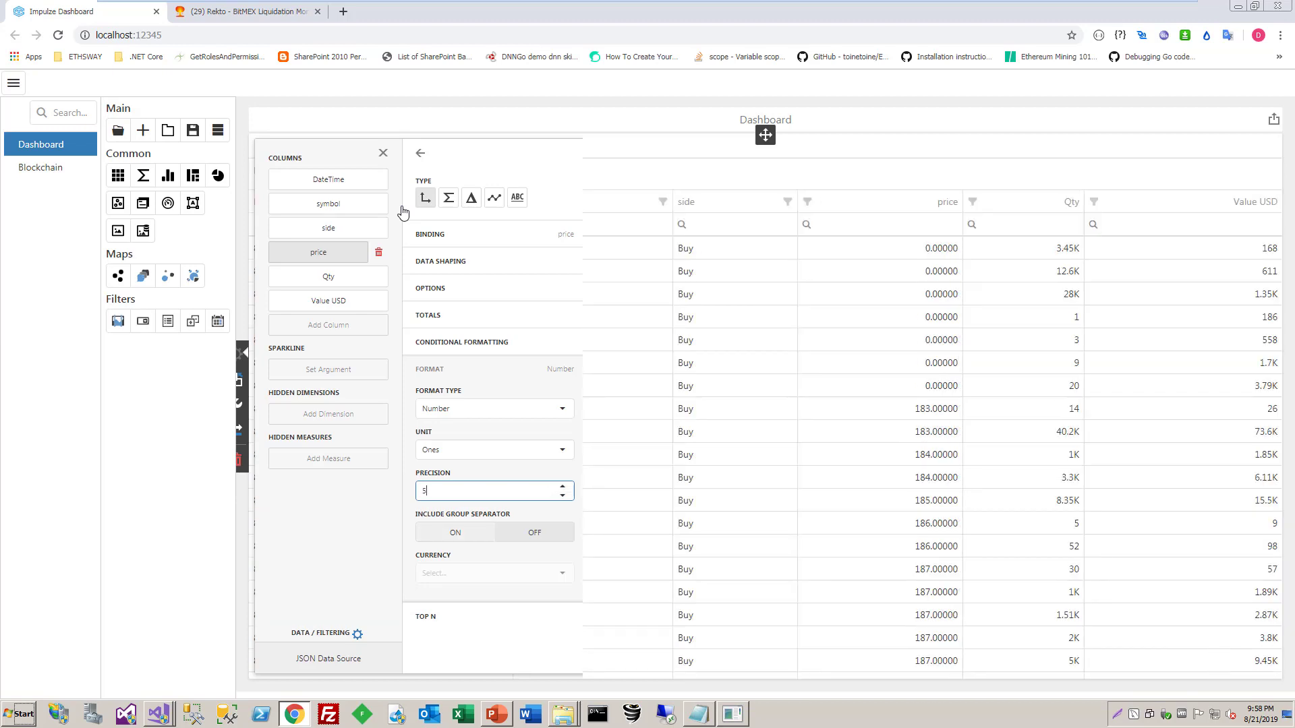
click(455, 532)
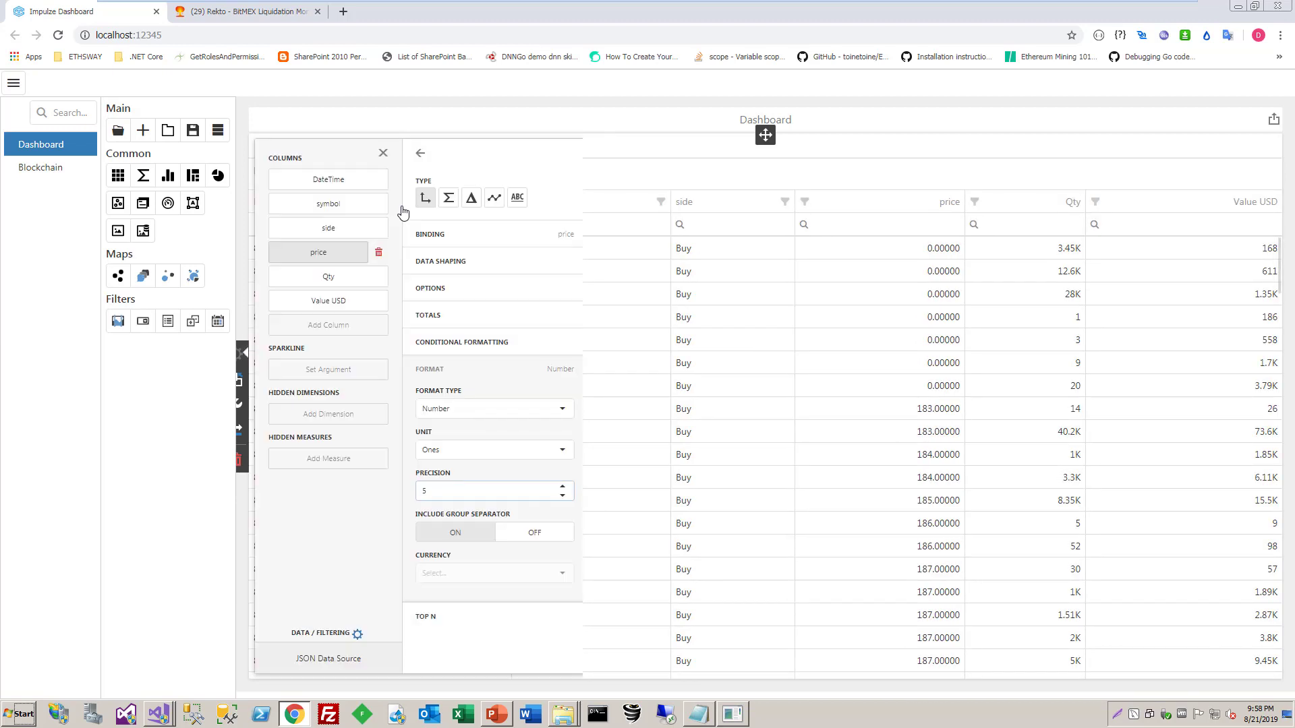
click(383, 153)
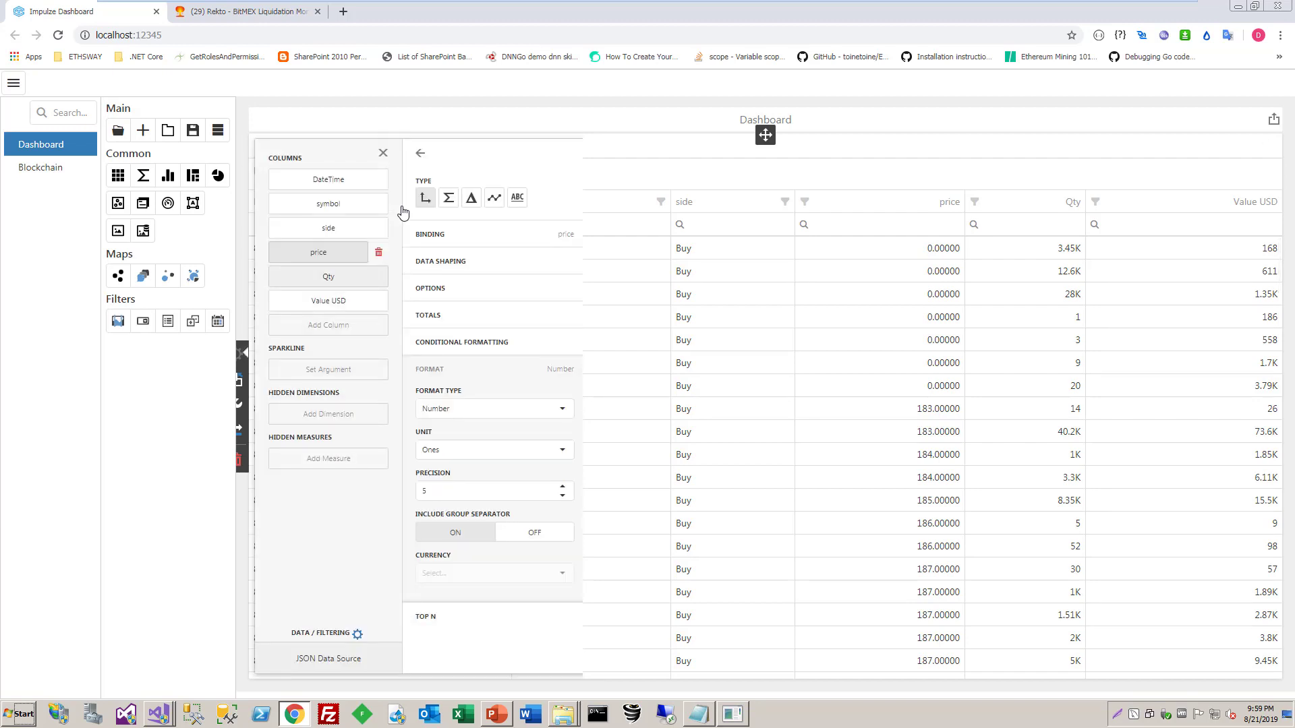
Format the Qty column as Number with the unit set to Ones
click(329, 277)
click(495, 409)
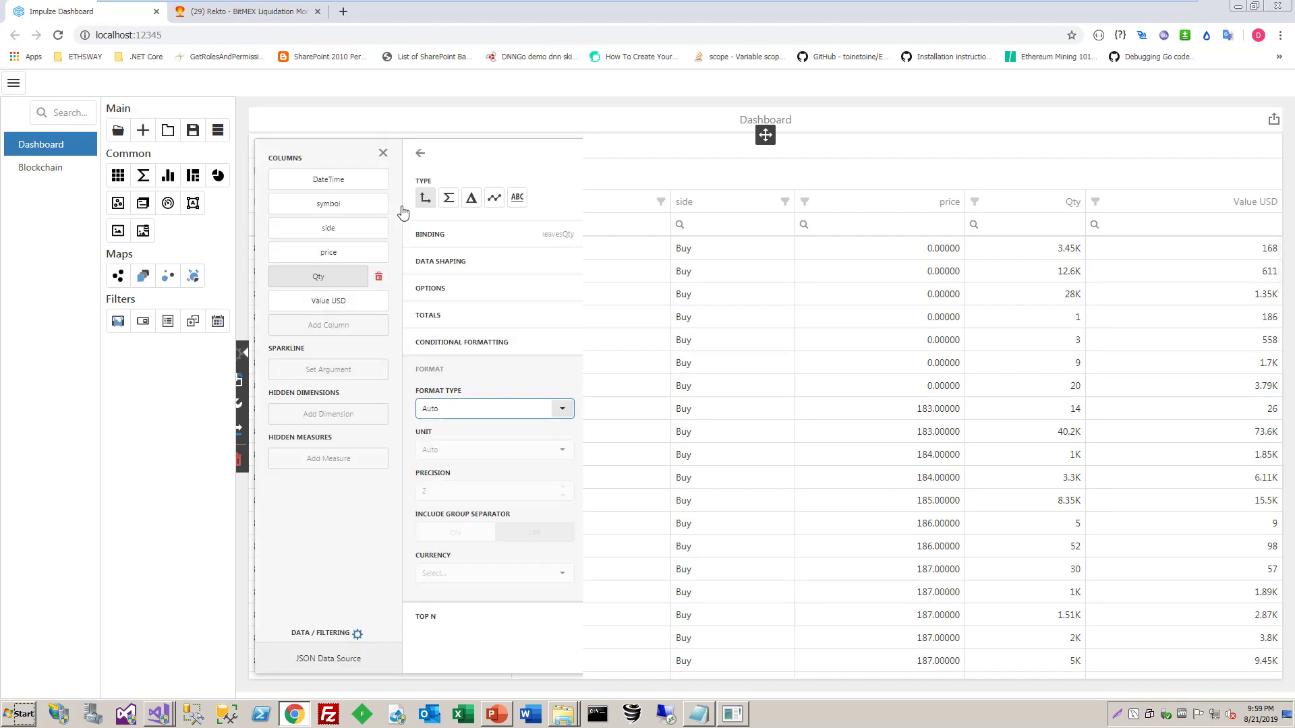
click(495, 481)
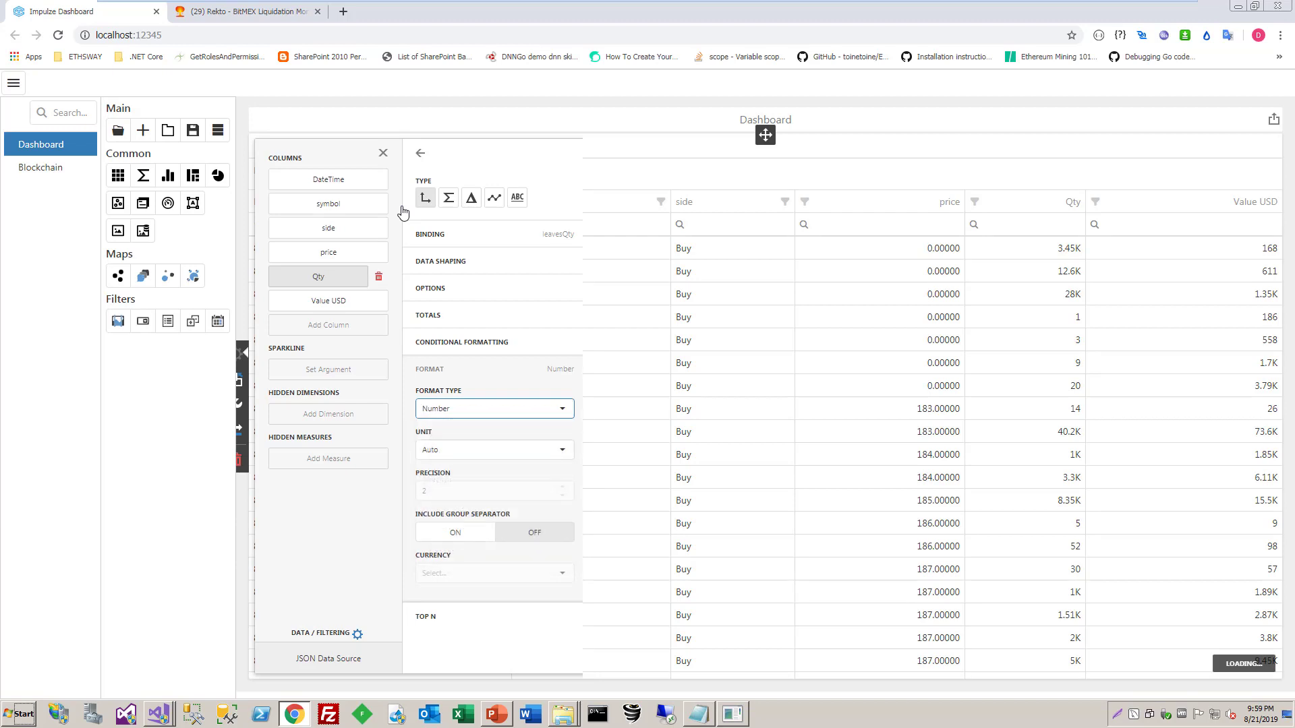
click(495, 450)
click(472, 500)
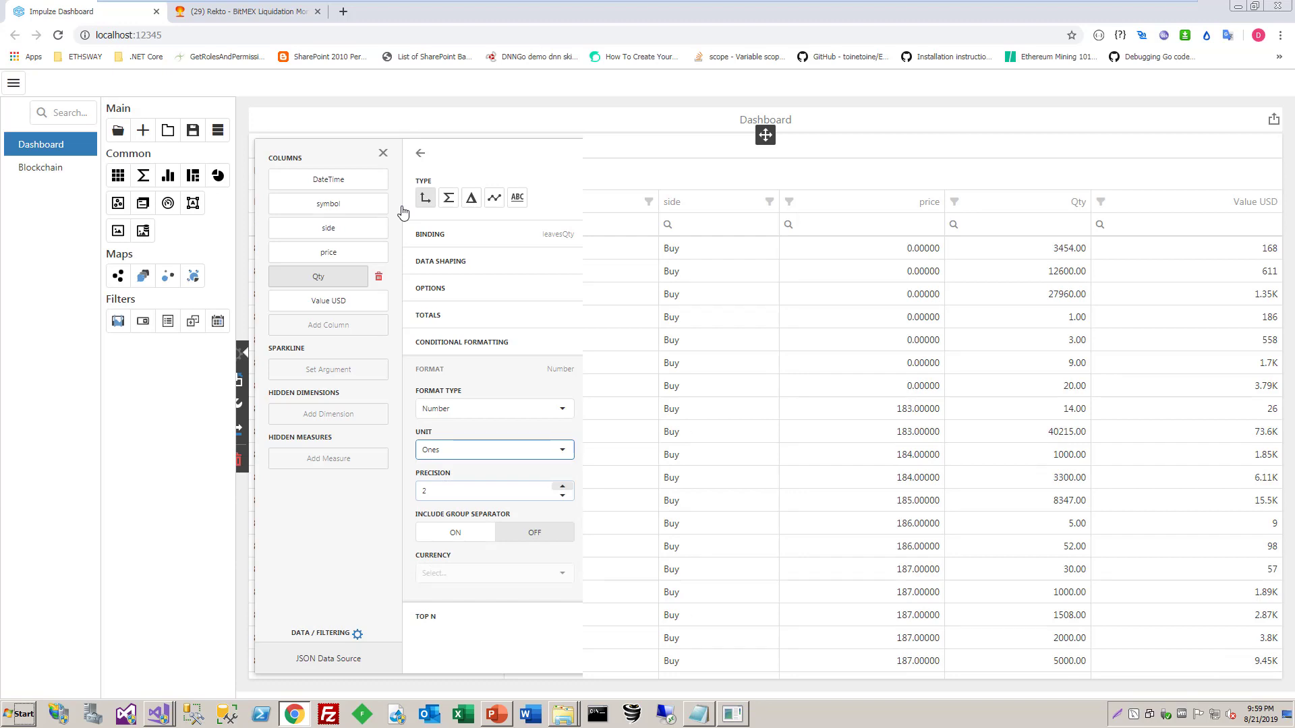
Format the Value USD column as Currency in Ones with a precision of 2 and the group separator included
click(329, 301)
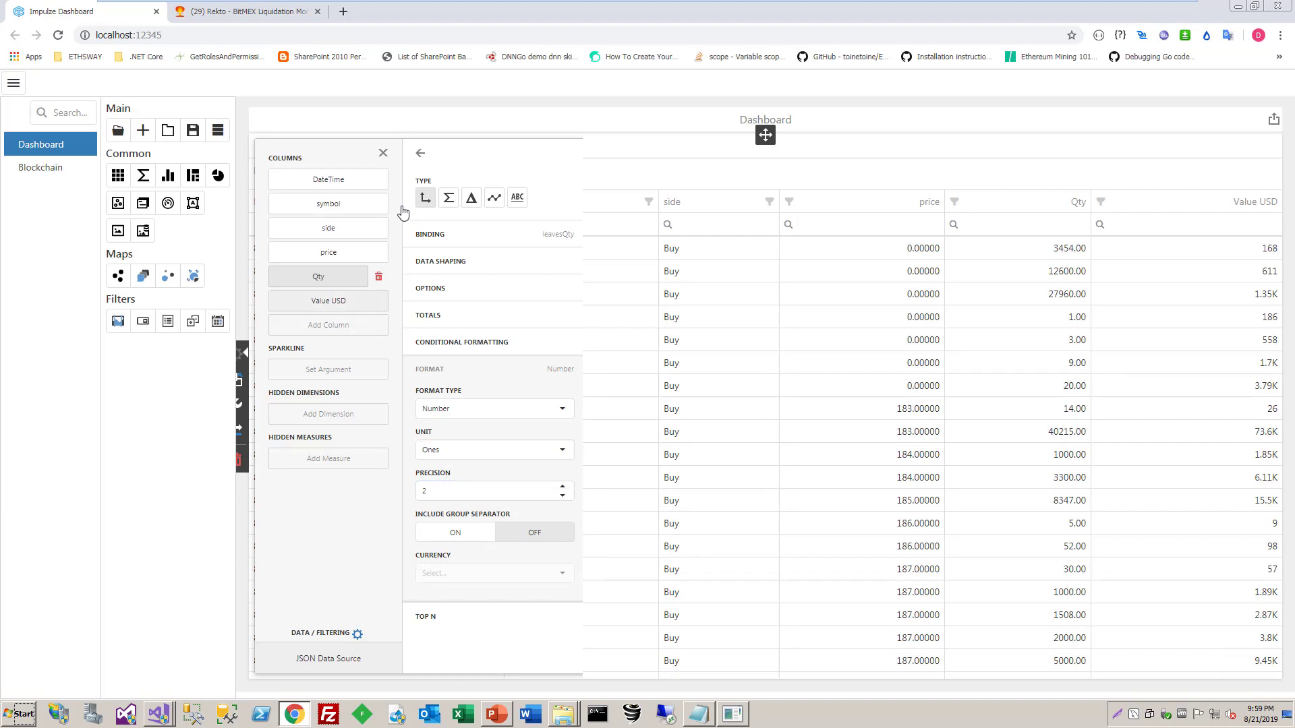
click(495, 408)
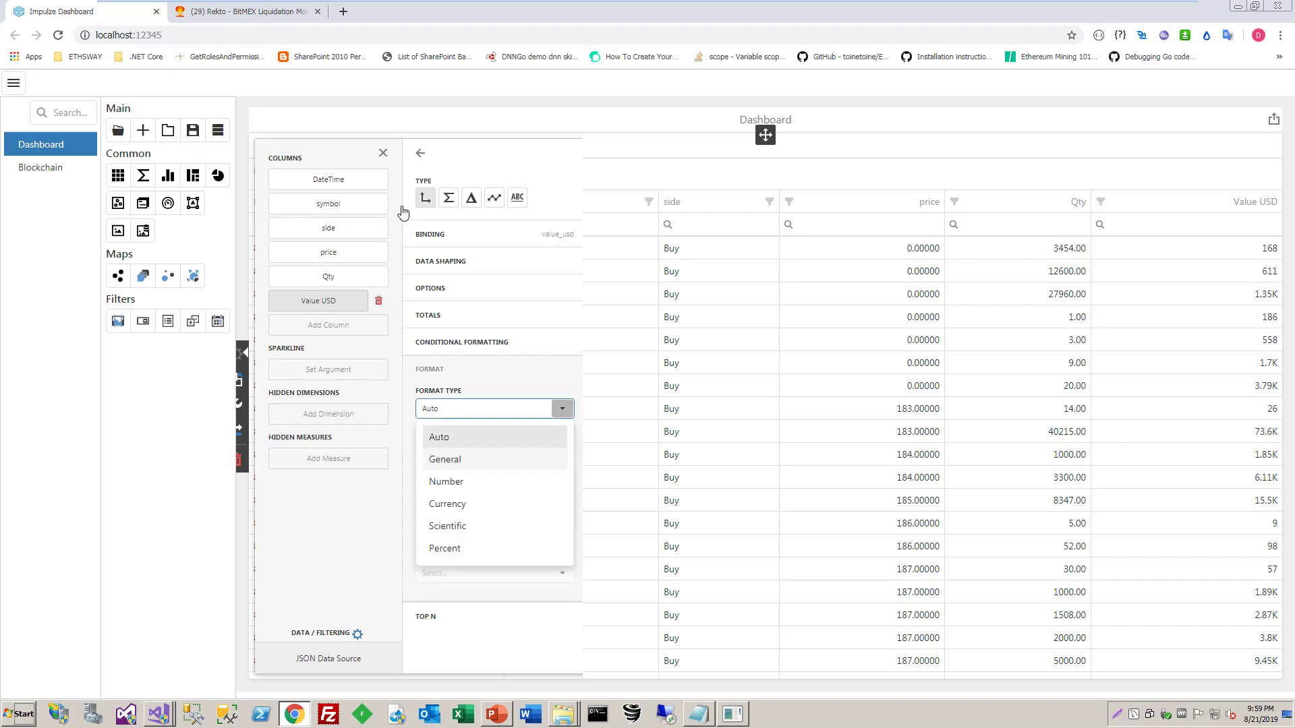
click(447, 504)
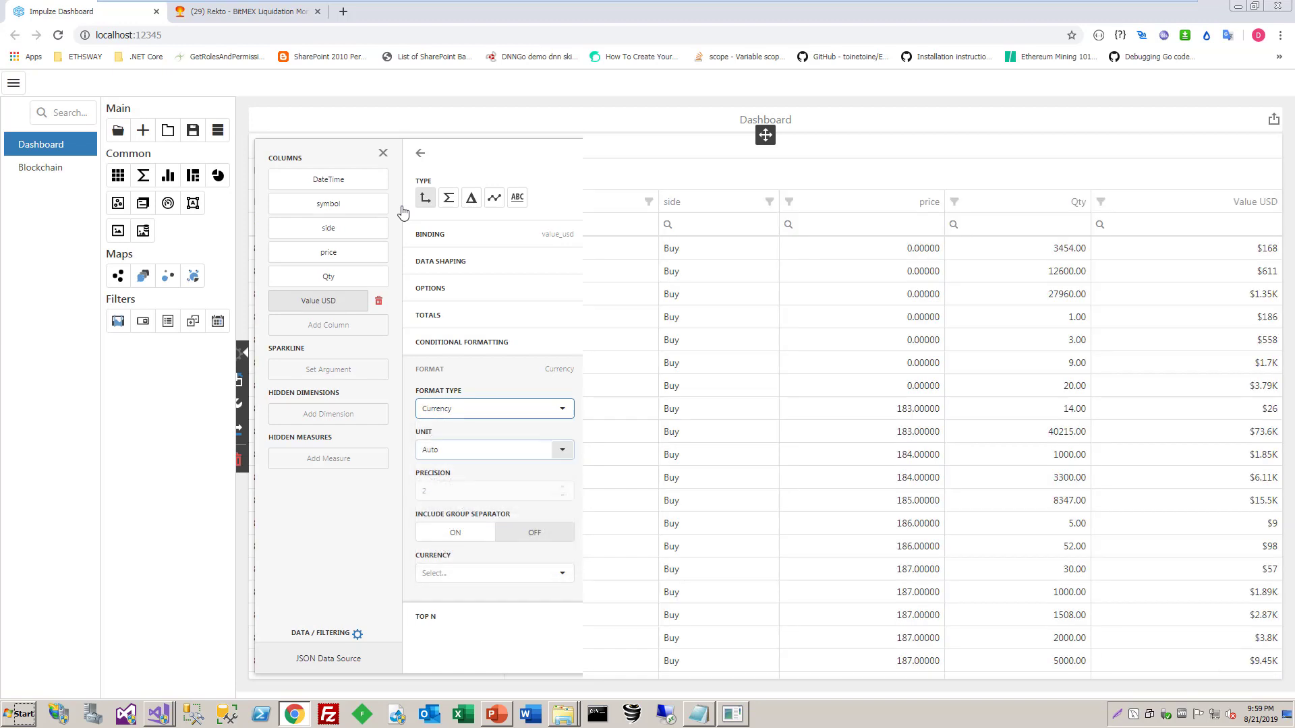
click(562, 450)
click(495, 501)
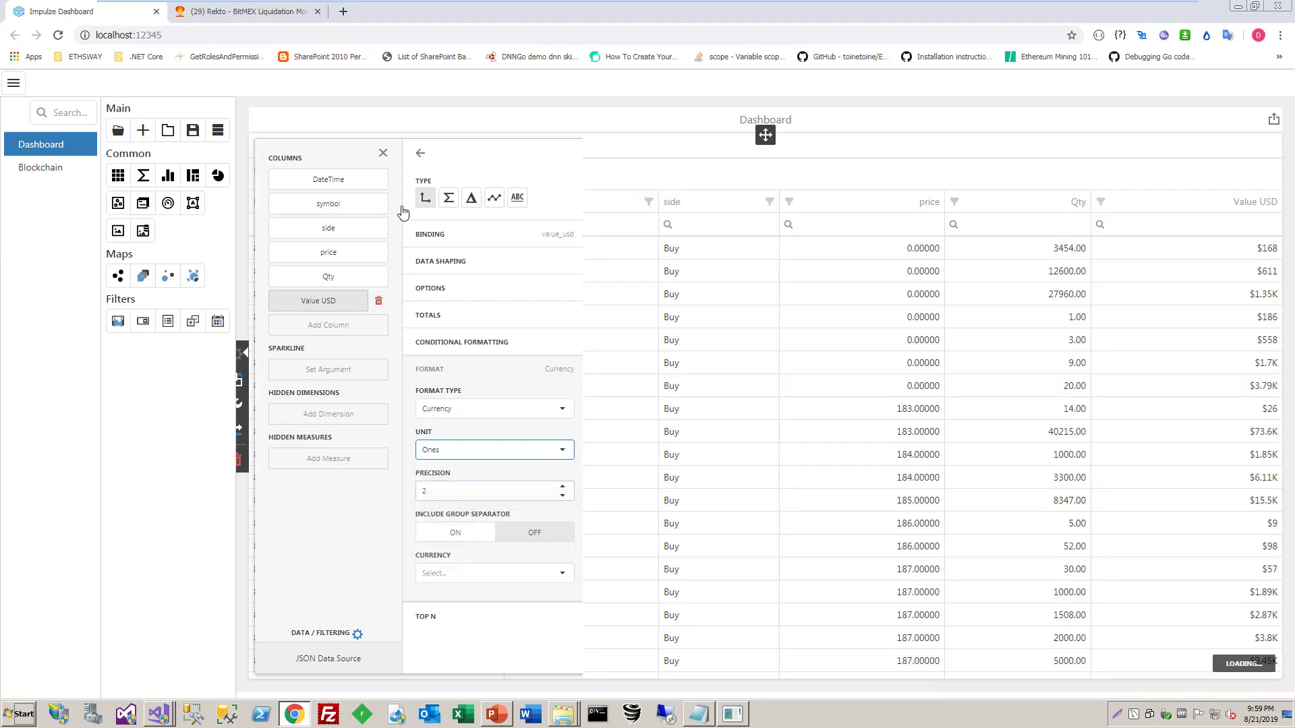
click(563, 487)
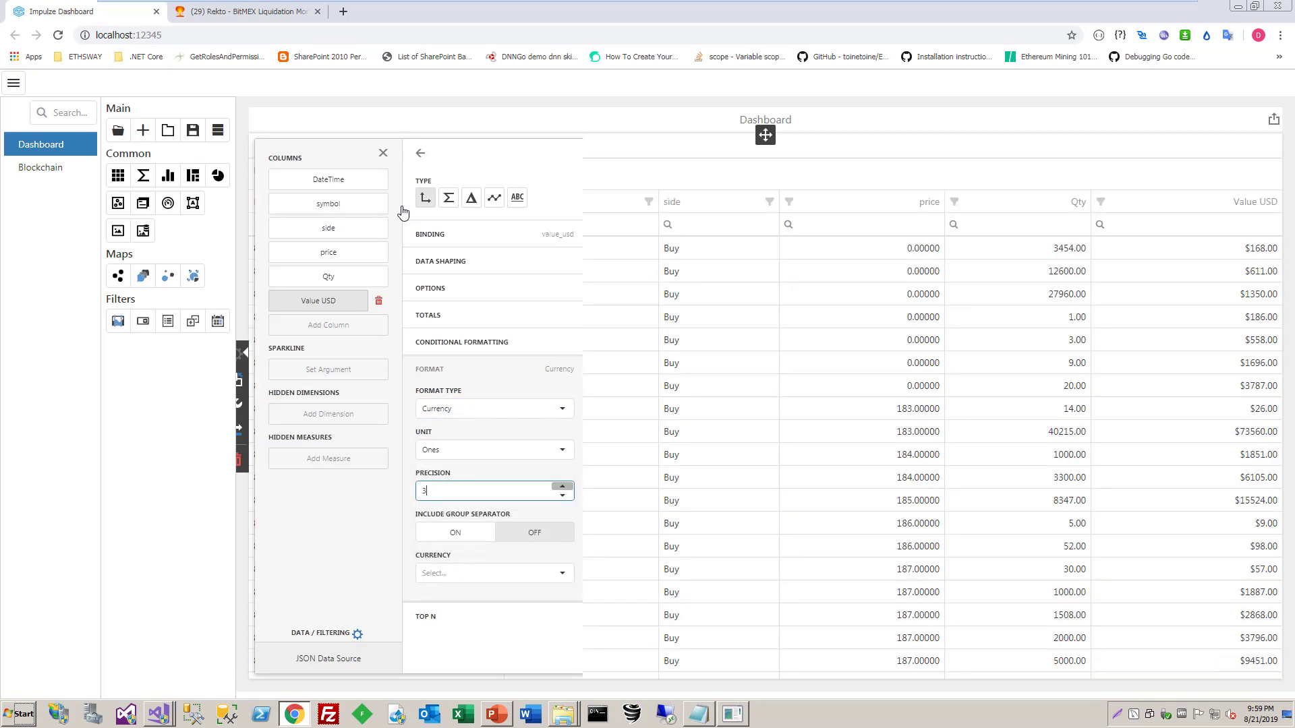
click(562, 496)
click(455, 533)
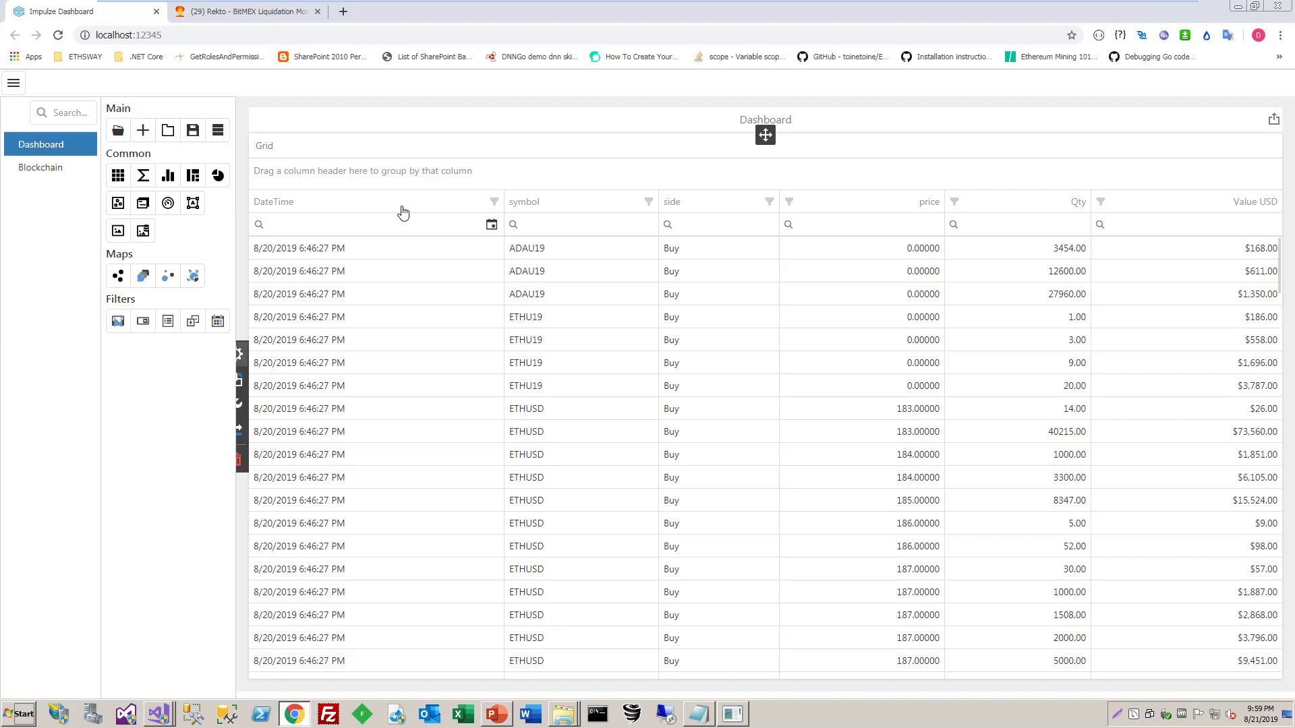
Add a conditional formatting rule to the grid, calculated by and applied to the Value USD column
click(239, 404)
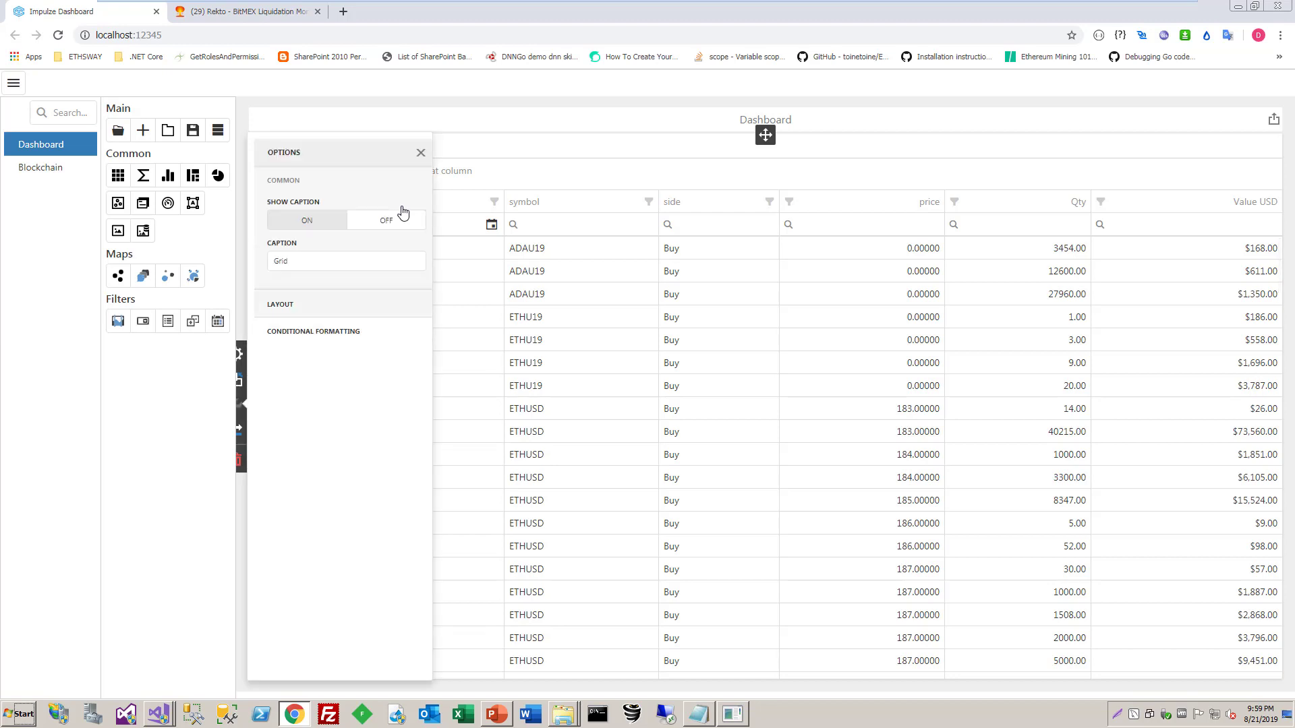
click(313, 331)
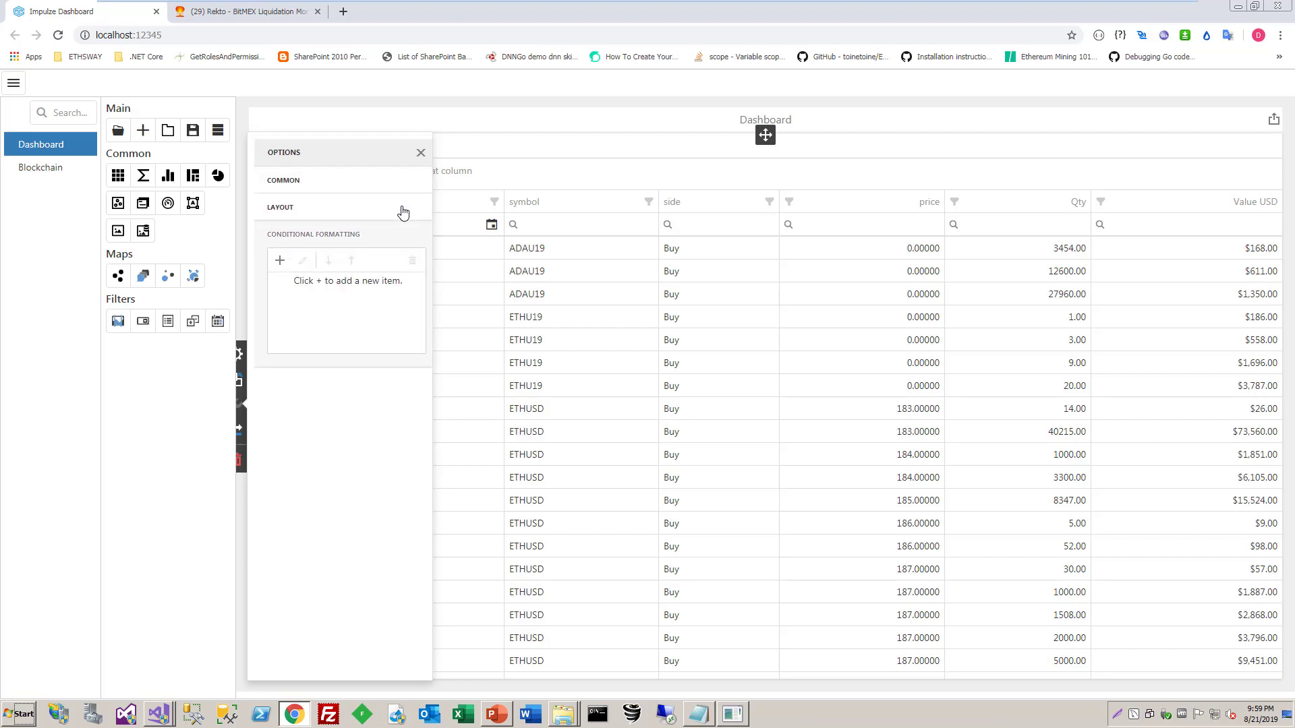
click(280, 260)
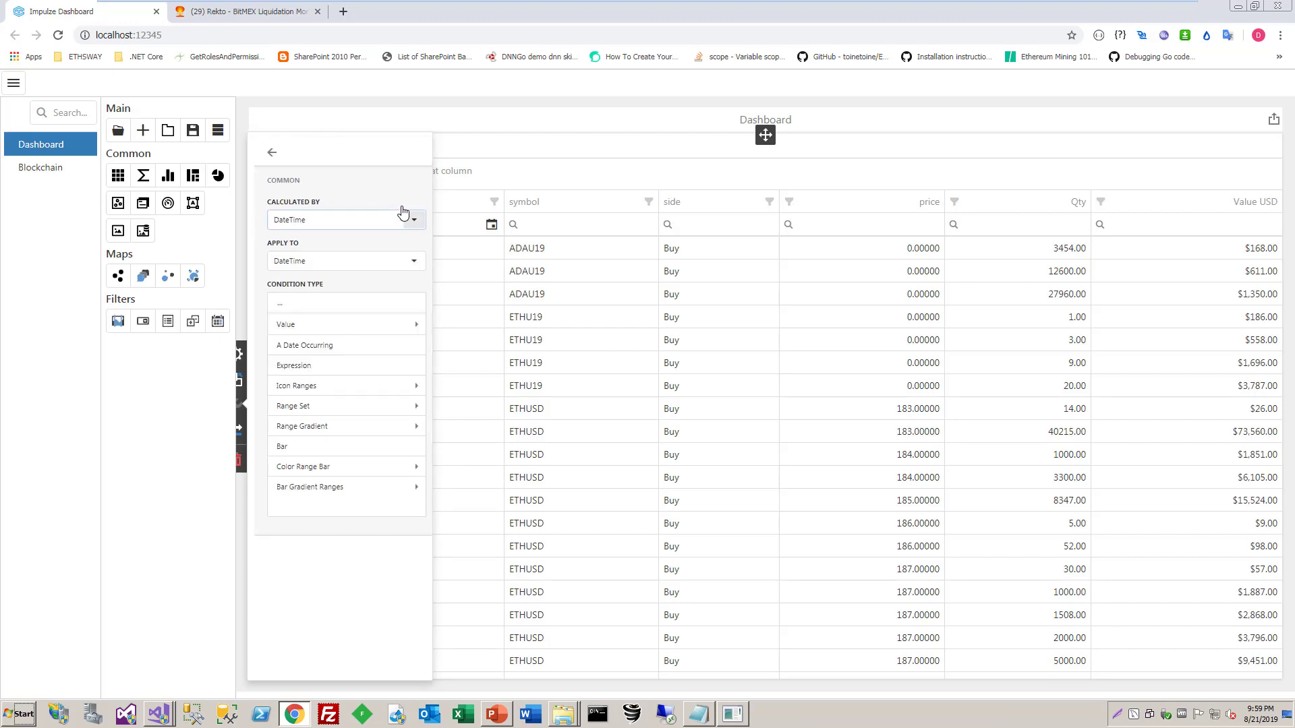
click(404, 217)
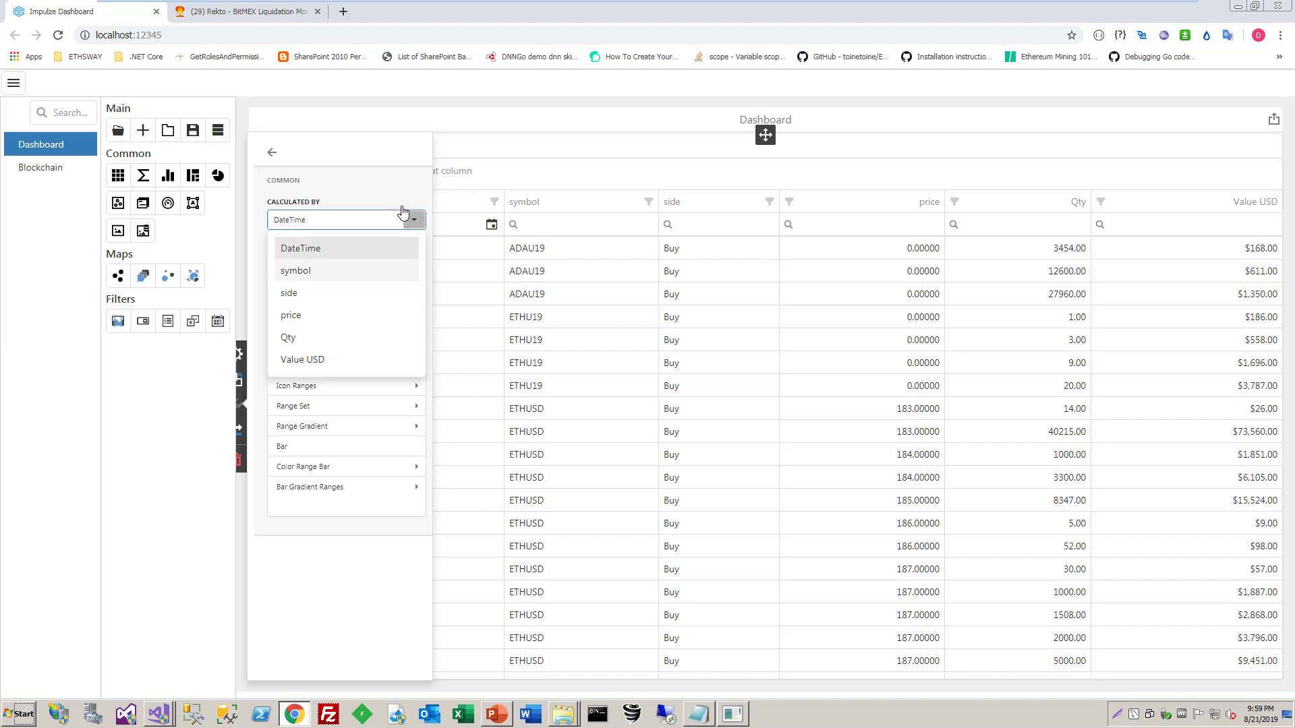
key(Down)
key(Down)
key(Down)
key(Down)
key(Down)
key(Return)
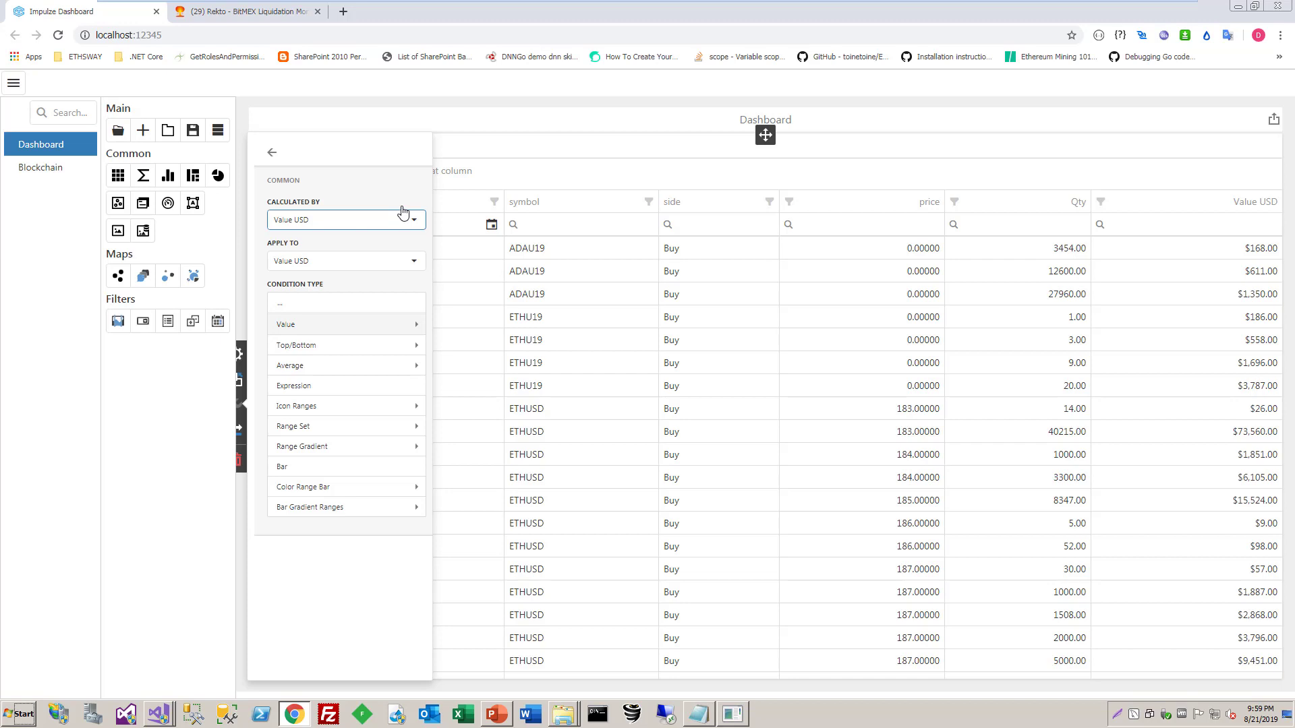
Make the rule show values Greater Than Or Equal To 20000 in bold, and close the grid's options
key(Tab)
key(Return)
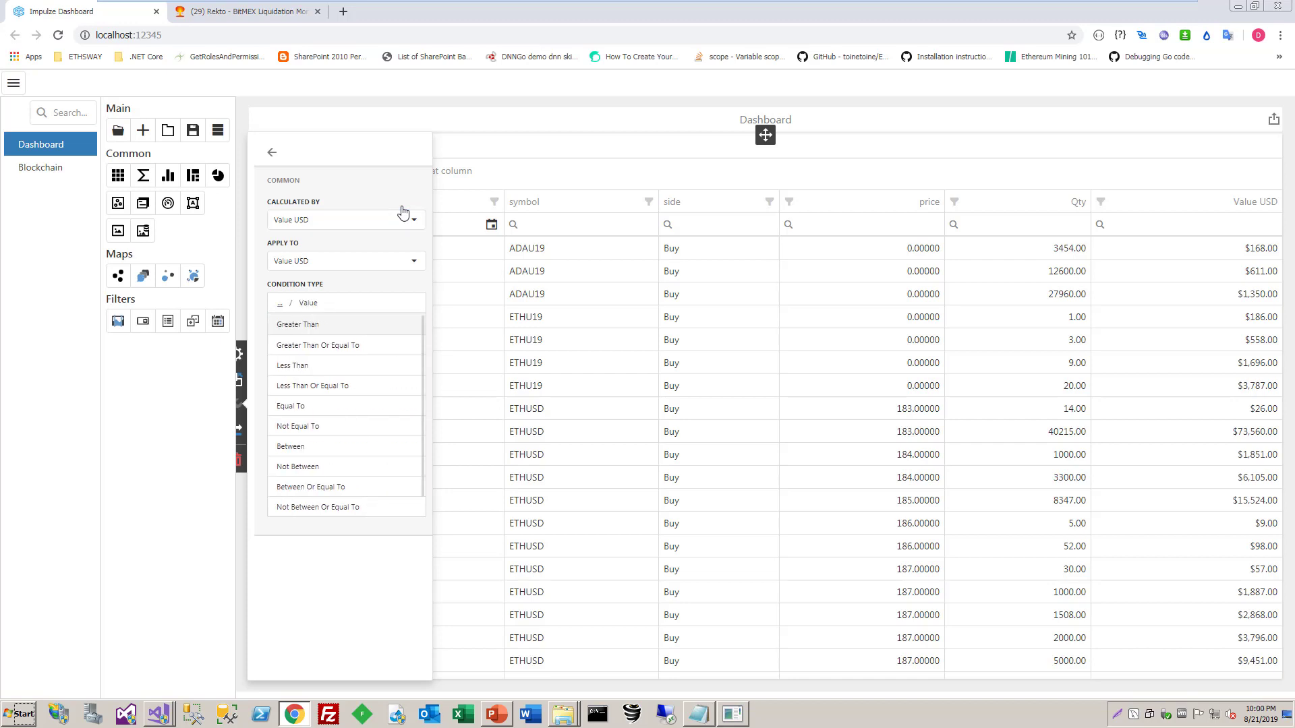
key(Down)
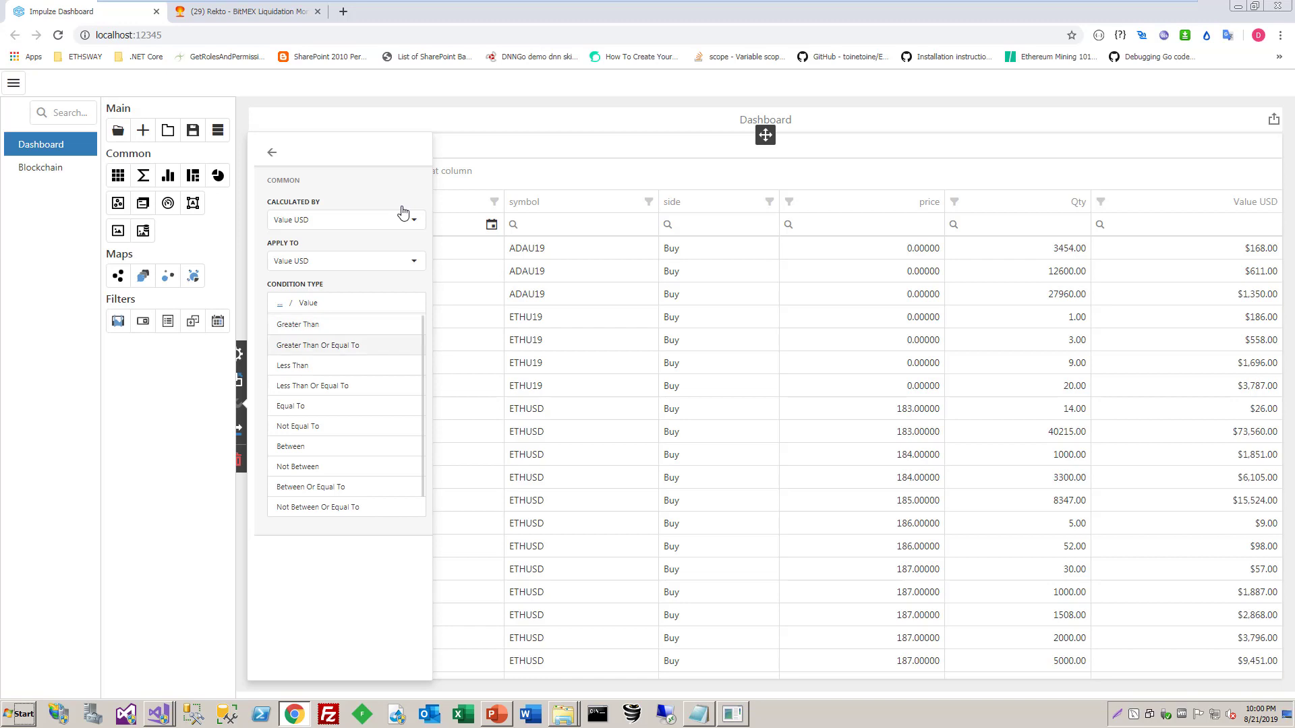
key(Return)
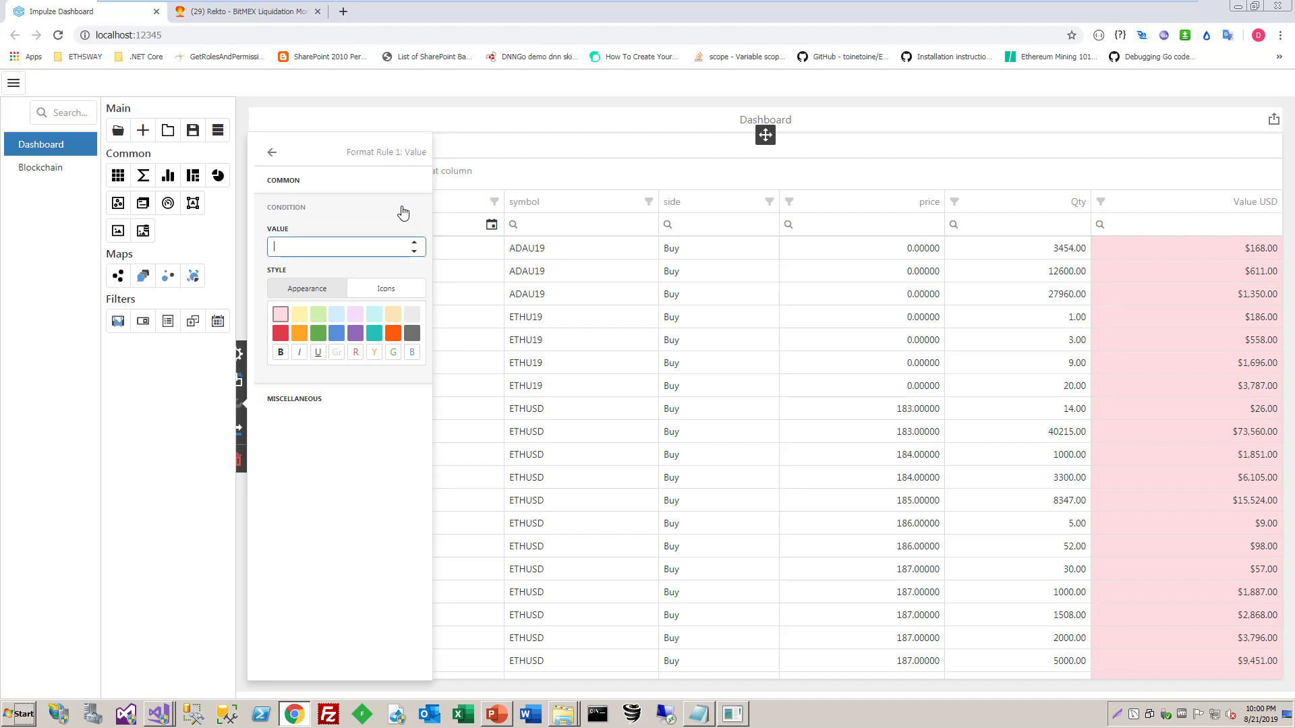
text(20000)
key(Return)
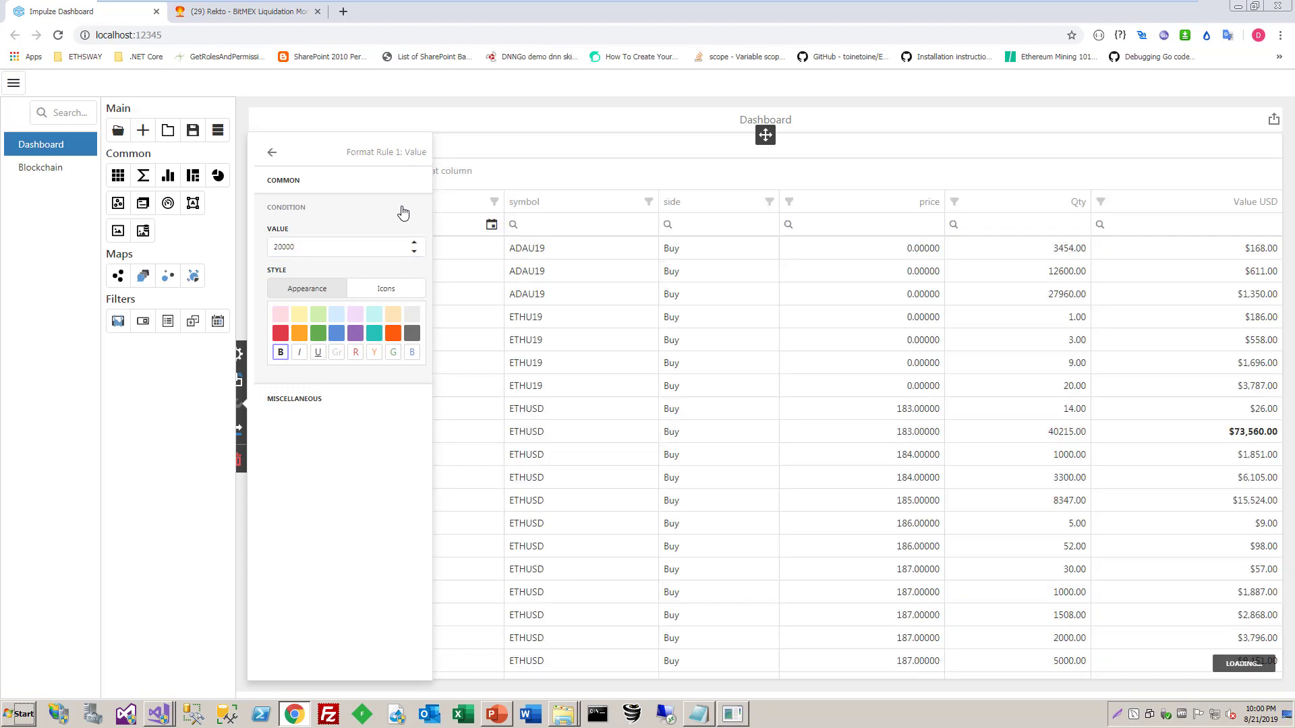
key(Escape)
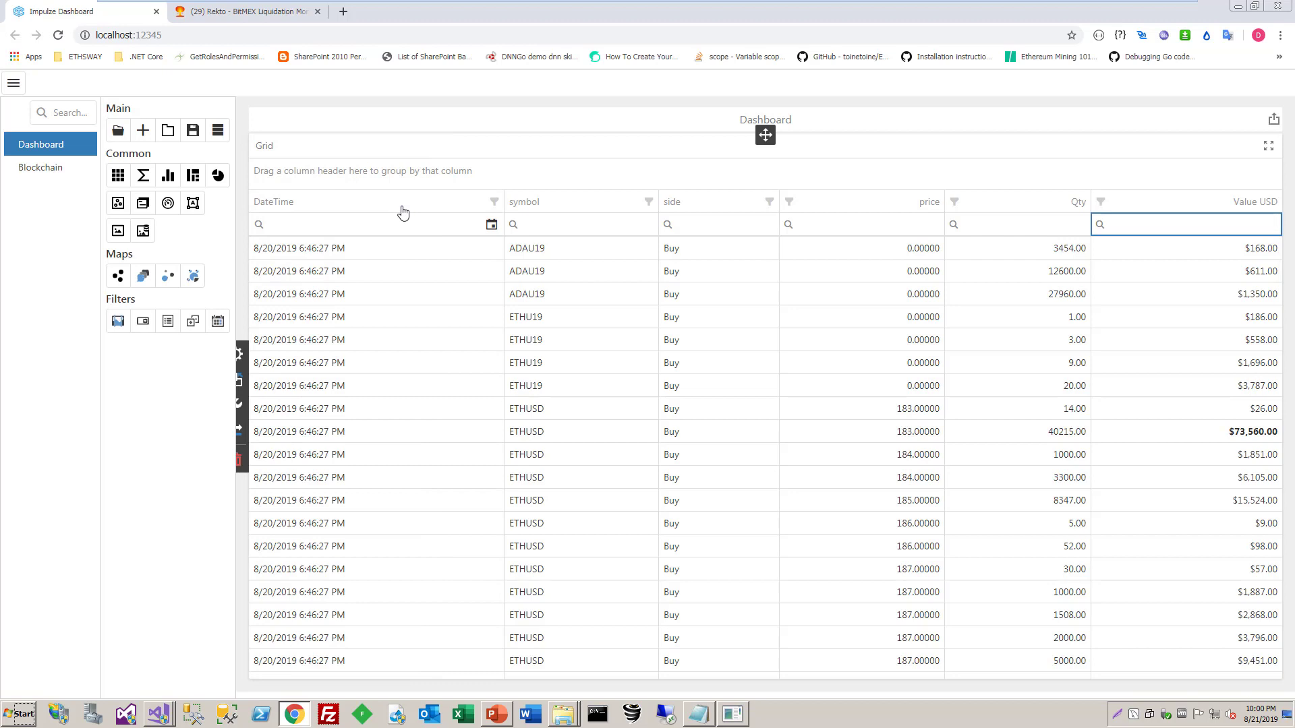
key(alt+Down)
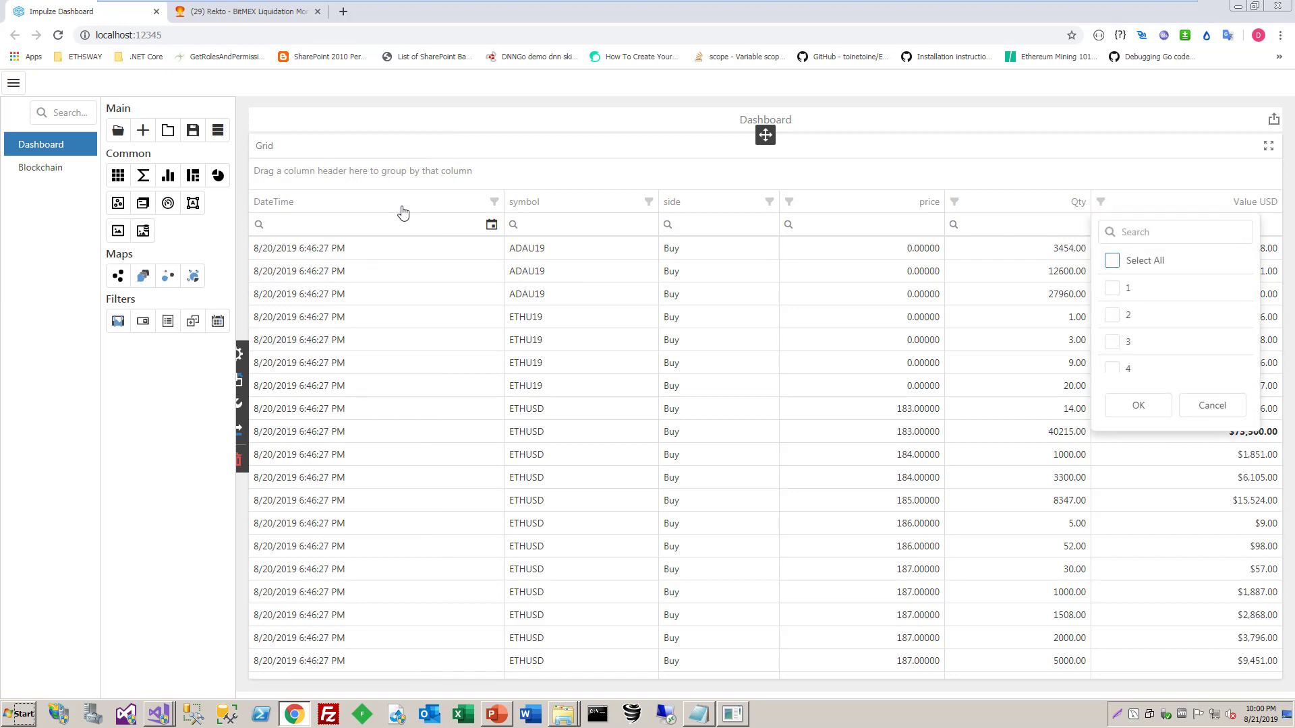
key(Escape)
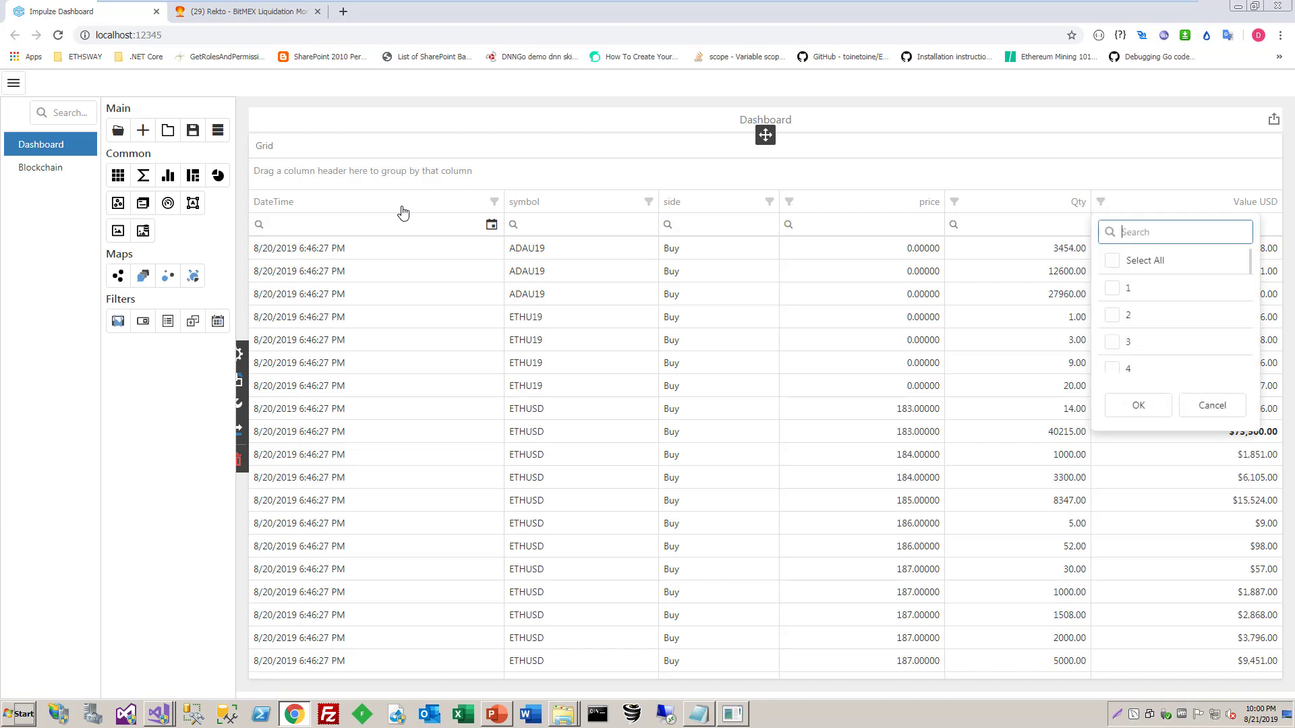
click(1212, 405)
Filter the grid's Value USD column to values greater than or equal to 10000
mouse_move(1100, 224)
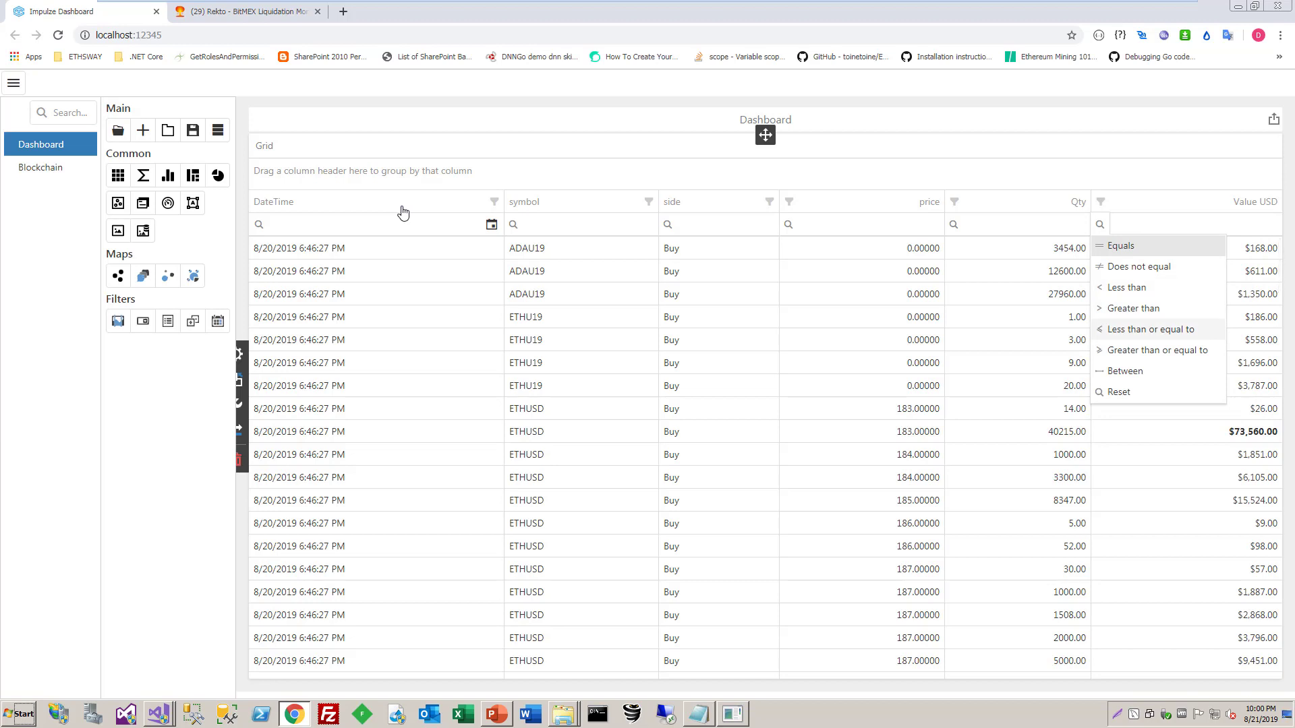
click(1157, 350)
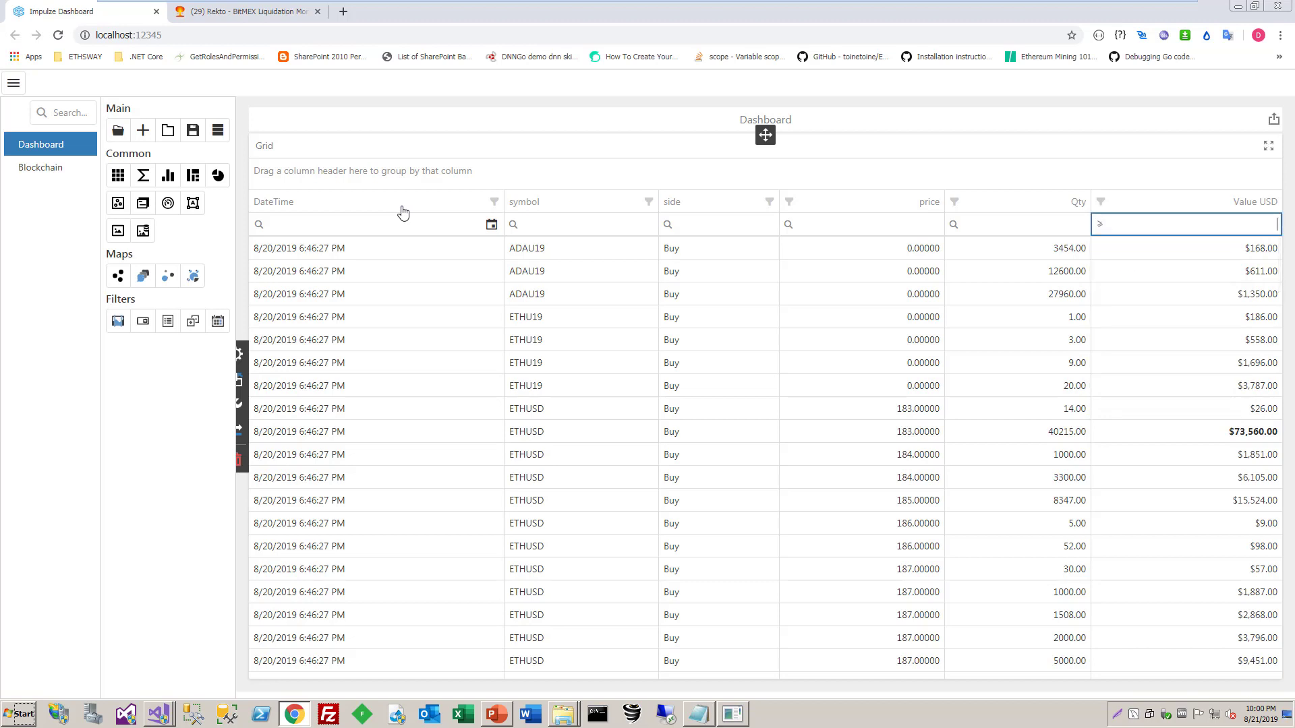
text(10000)
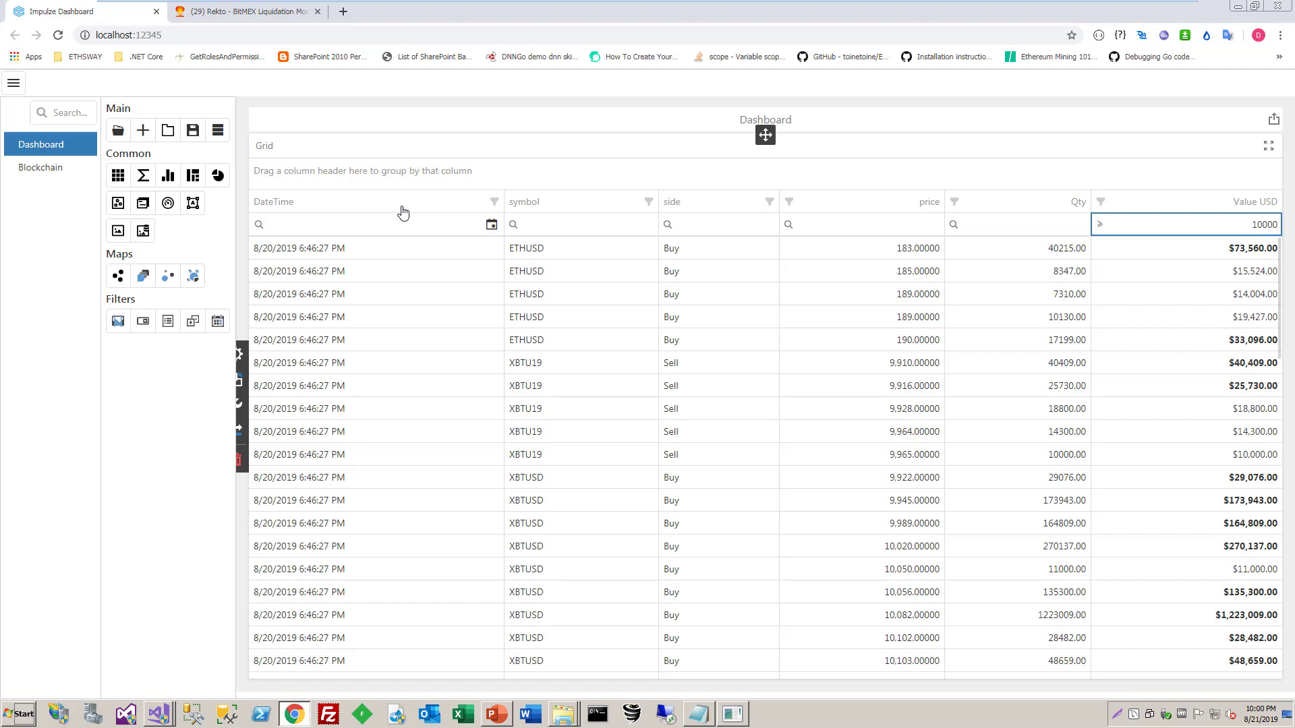
Edit the Value USD formatting rule to highlight the entire row in light yellow, and save the dashboard
click(240, 354)
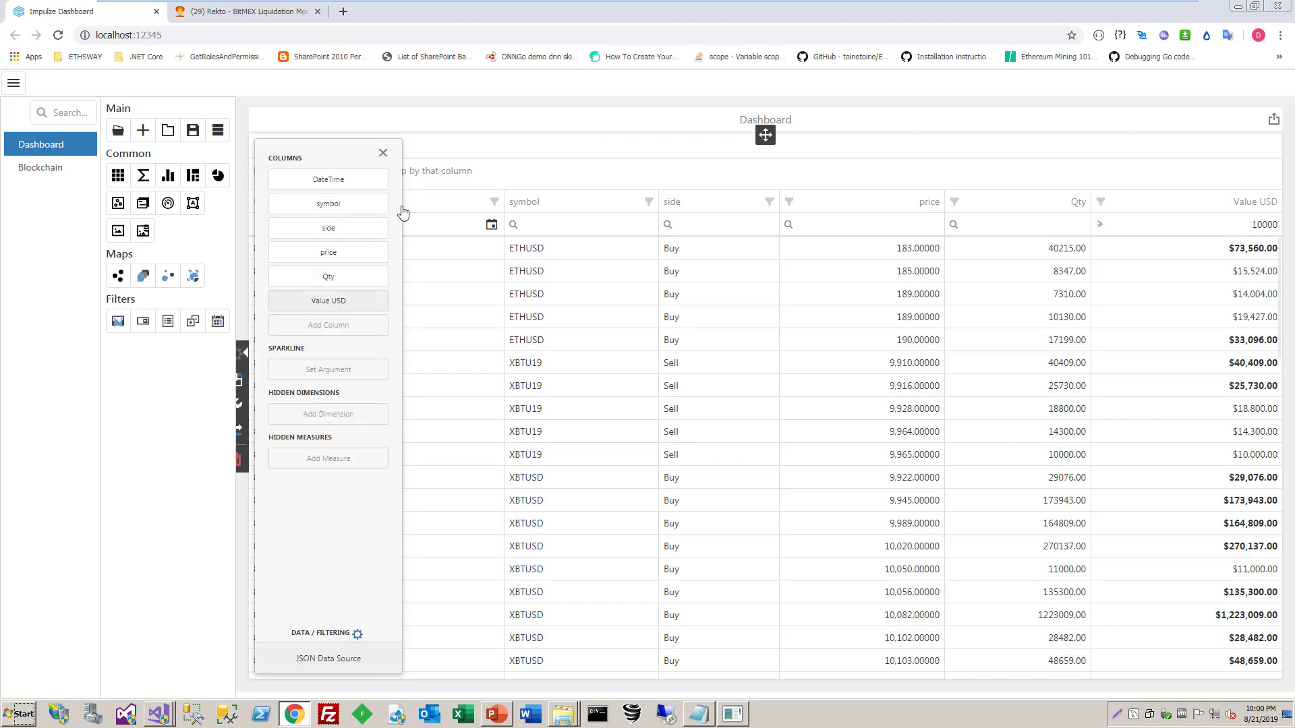
click(329, 301)
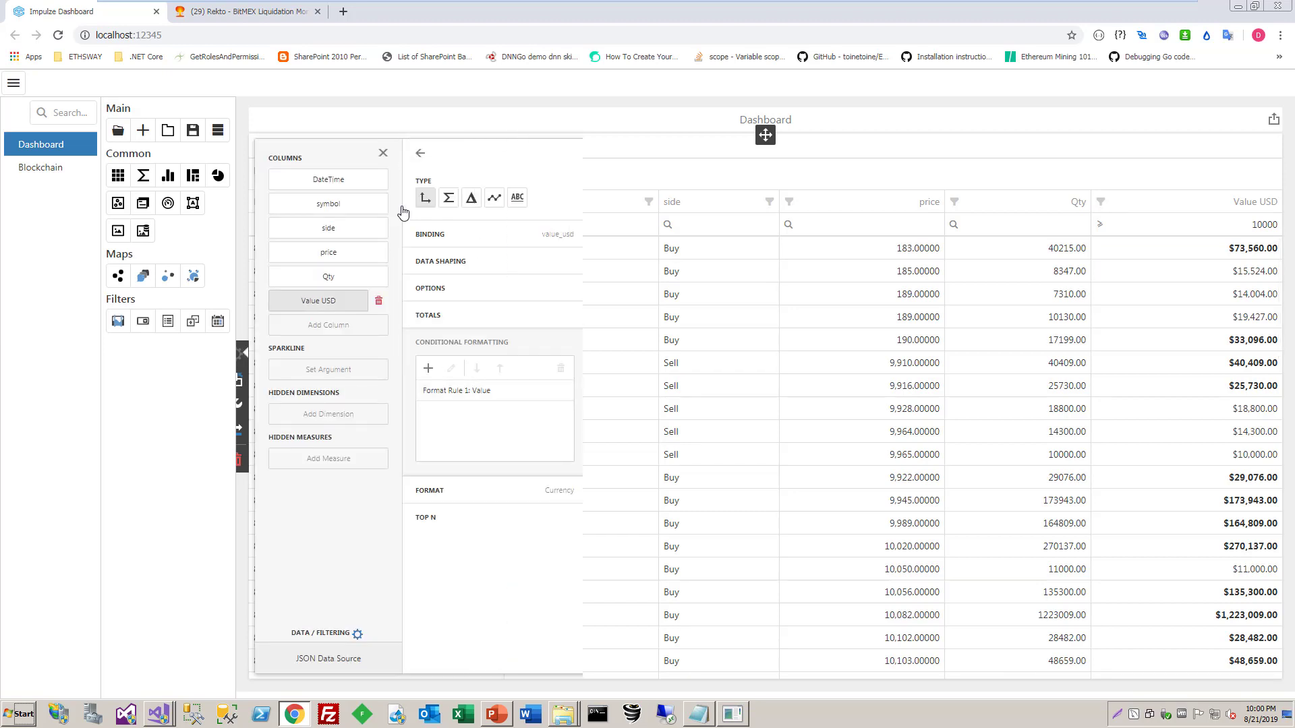
click(457, 391)
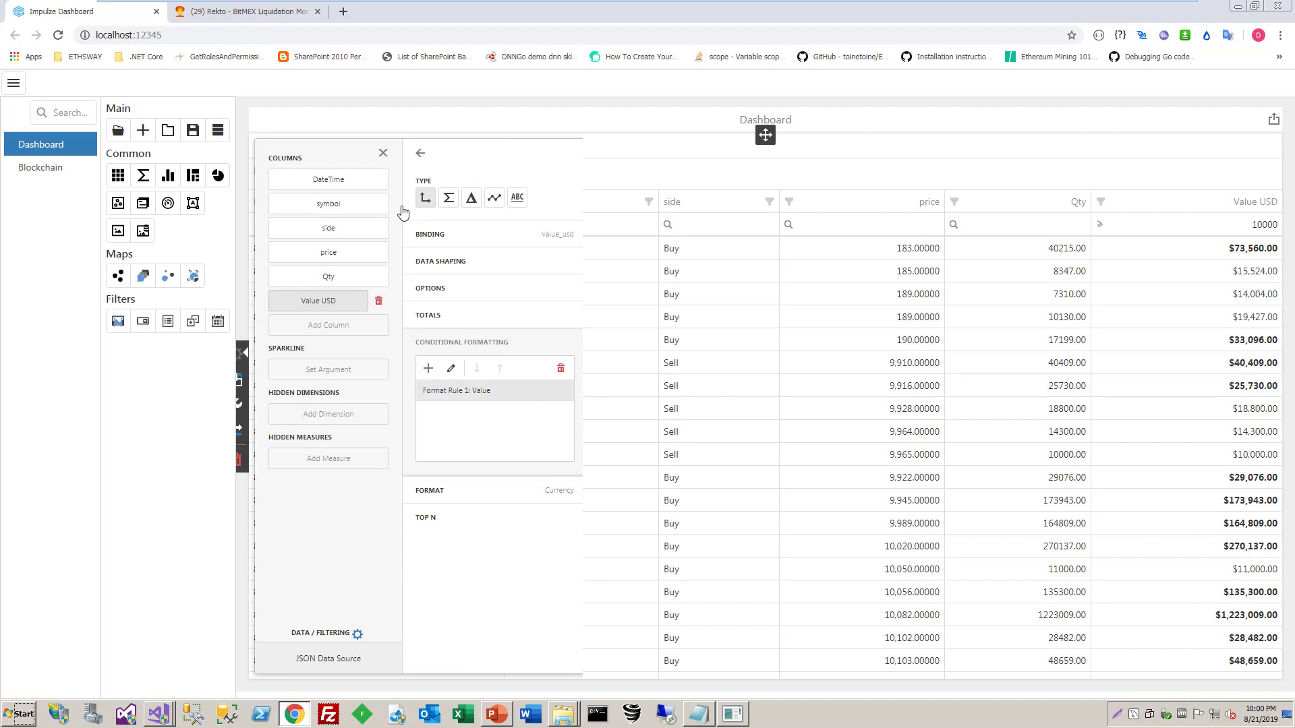
click(451, 368)
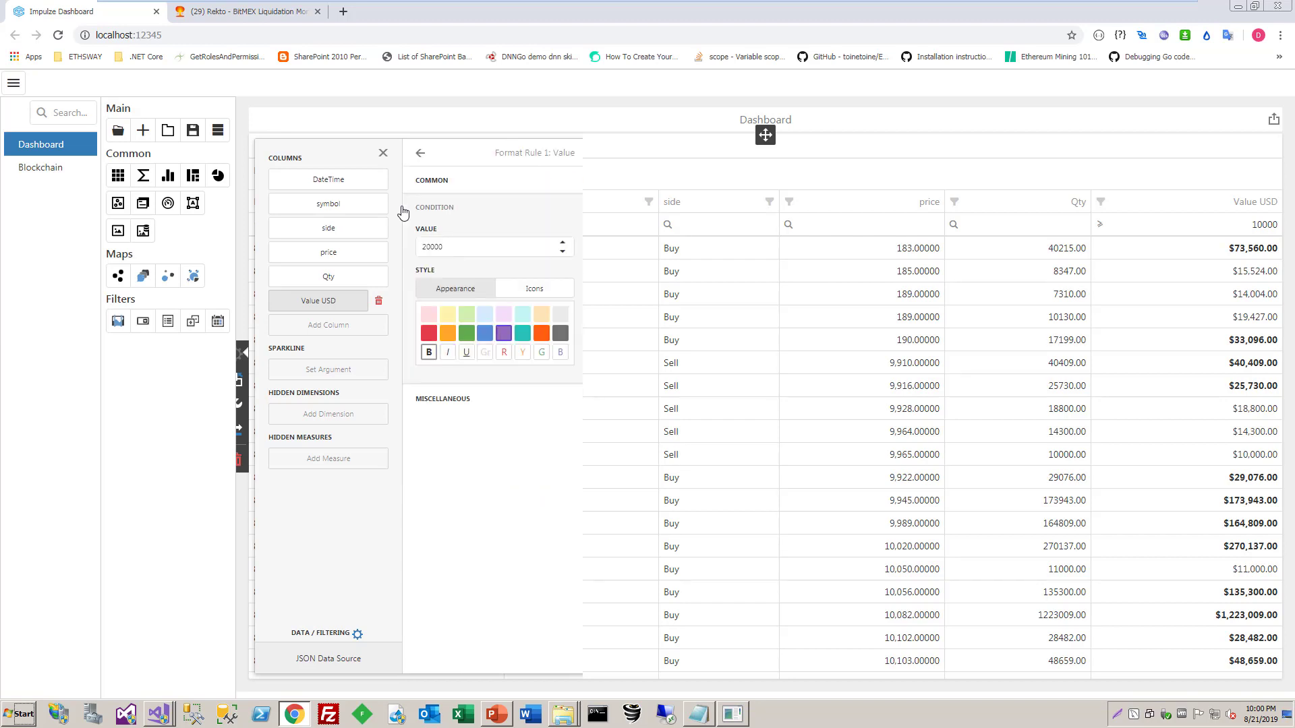
click(442, 399)
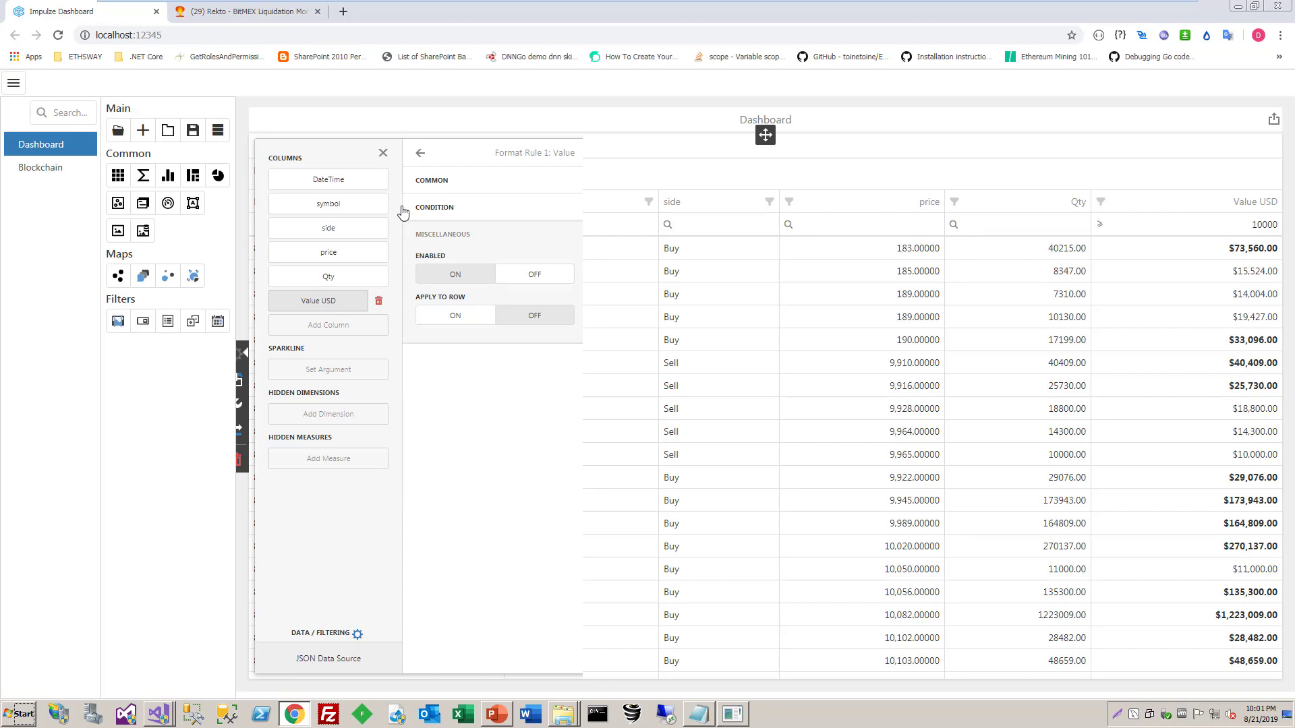
click(455, 315)
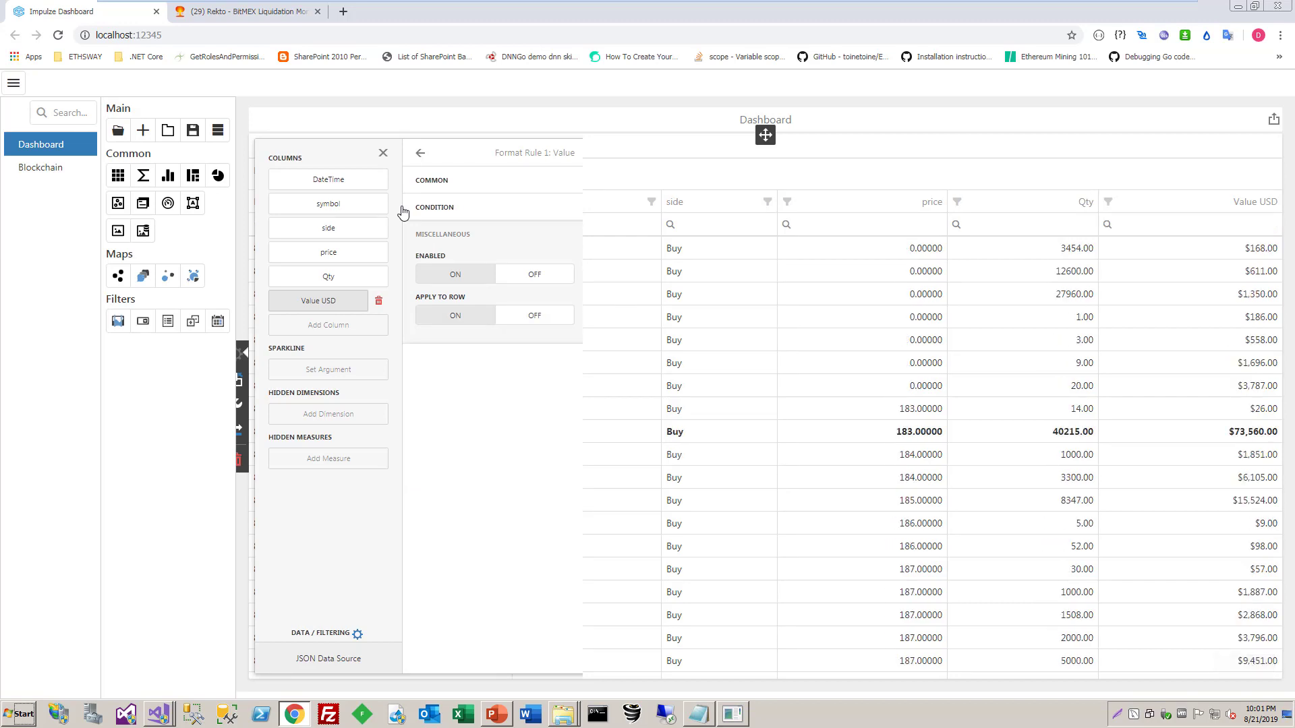
click(384, 154)
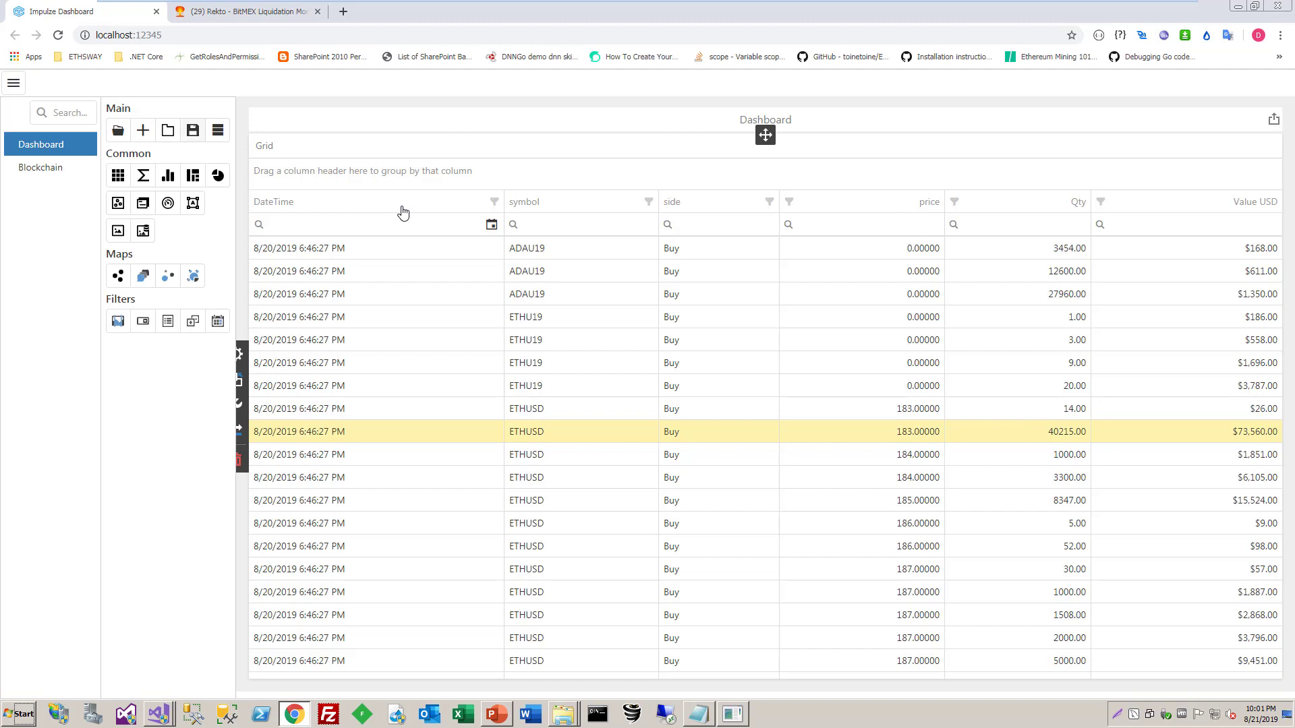
click(193, 130)
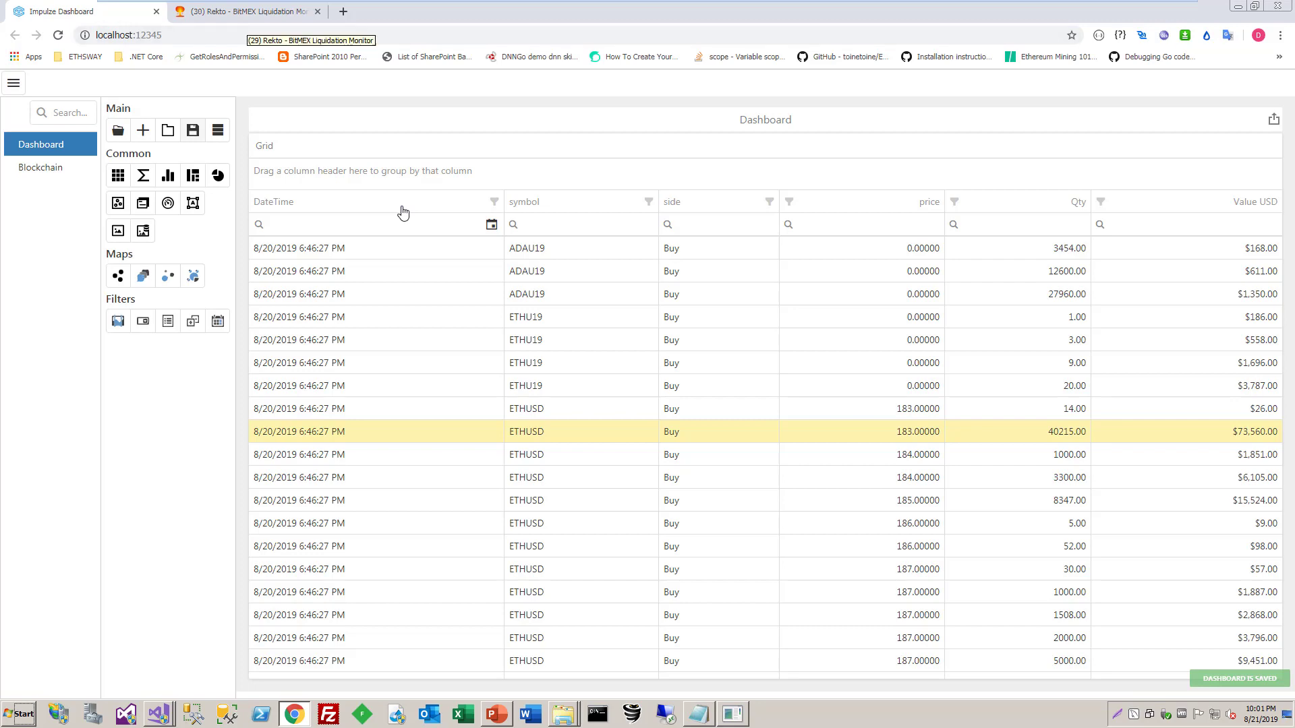
Check Rekto's live feed, then reload the dashboard and sort the grid by DateTime in descending order
click(246, 12)
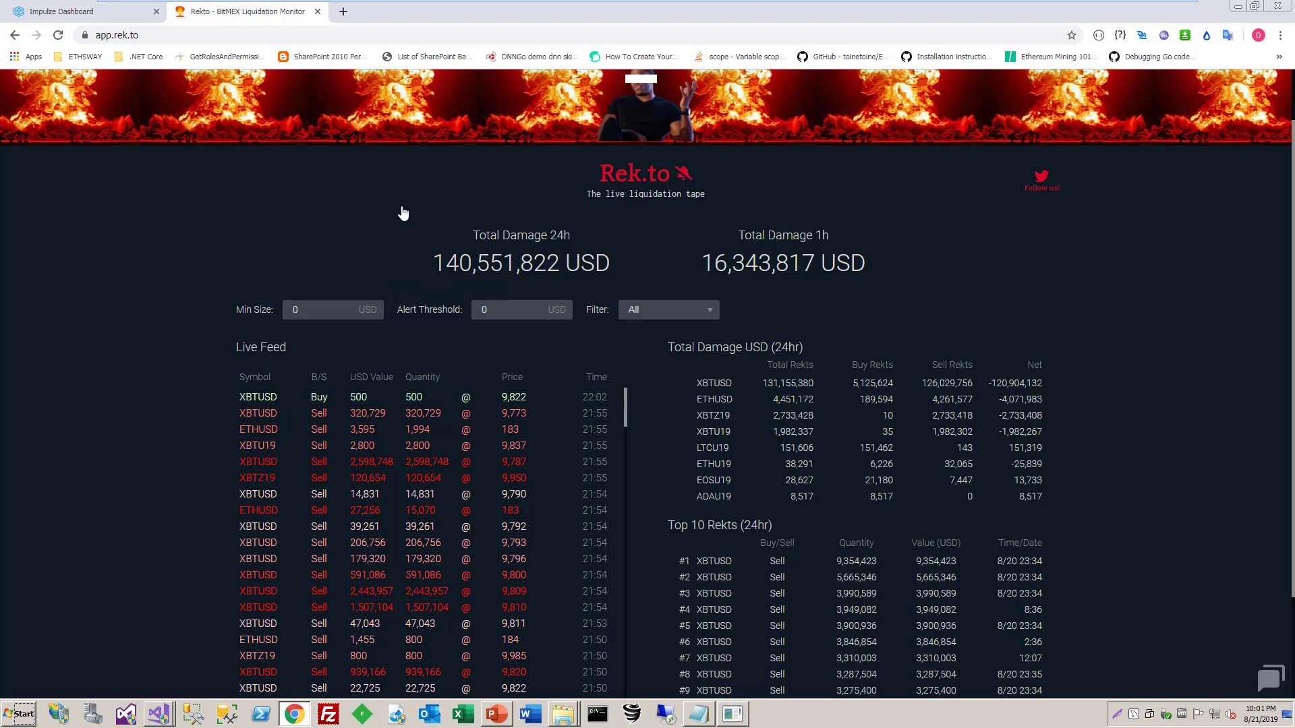
key(ctrl+1)
key(F5)
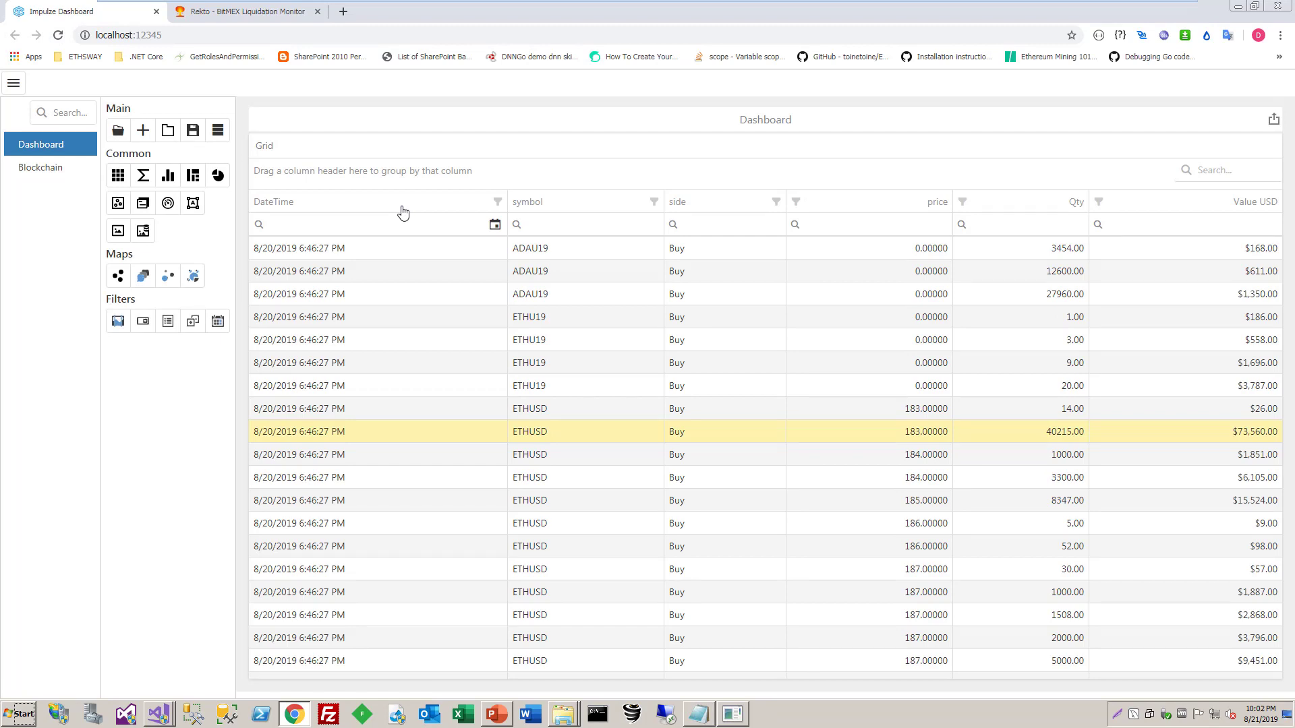
click(402, 209)
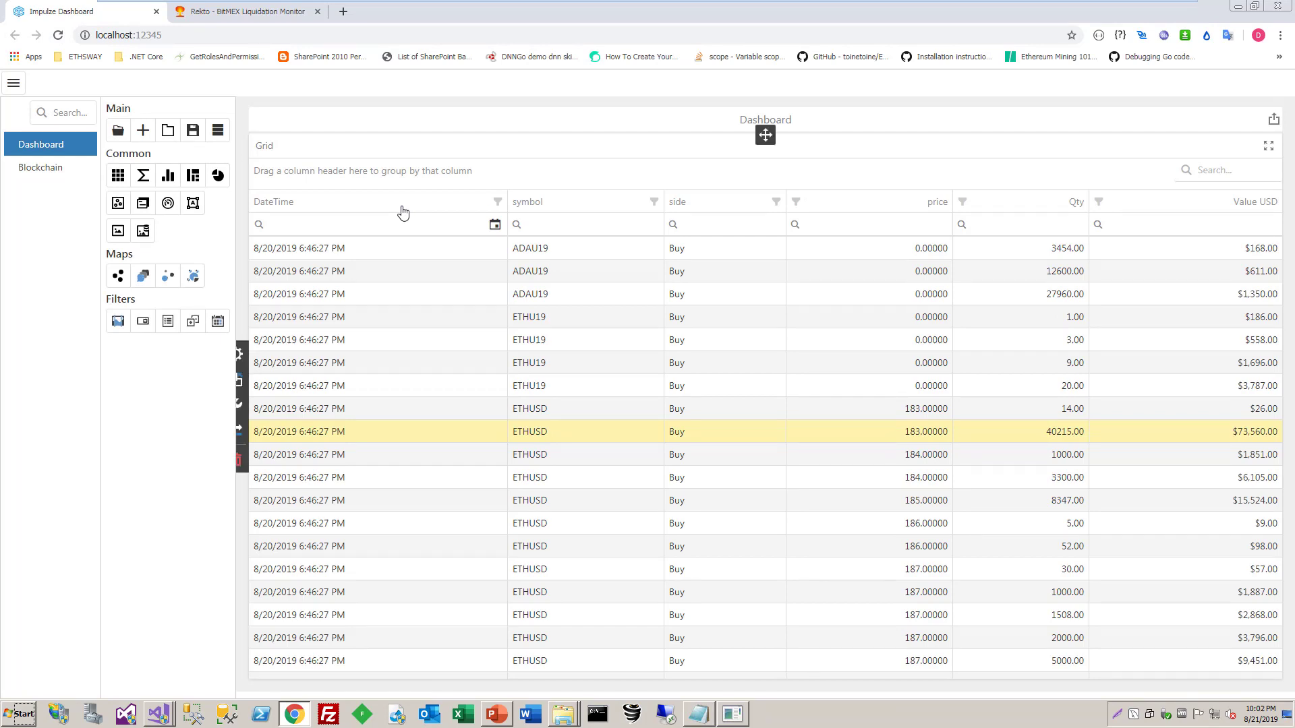
click(403, 213)
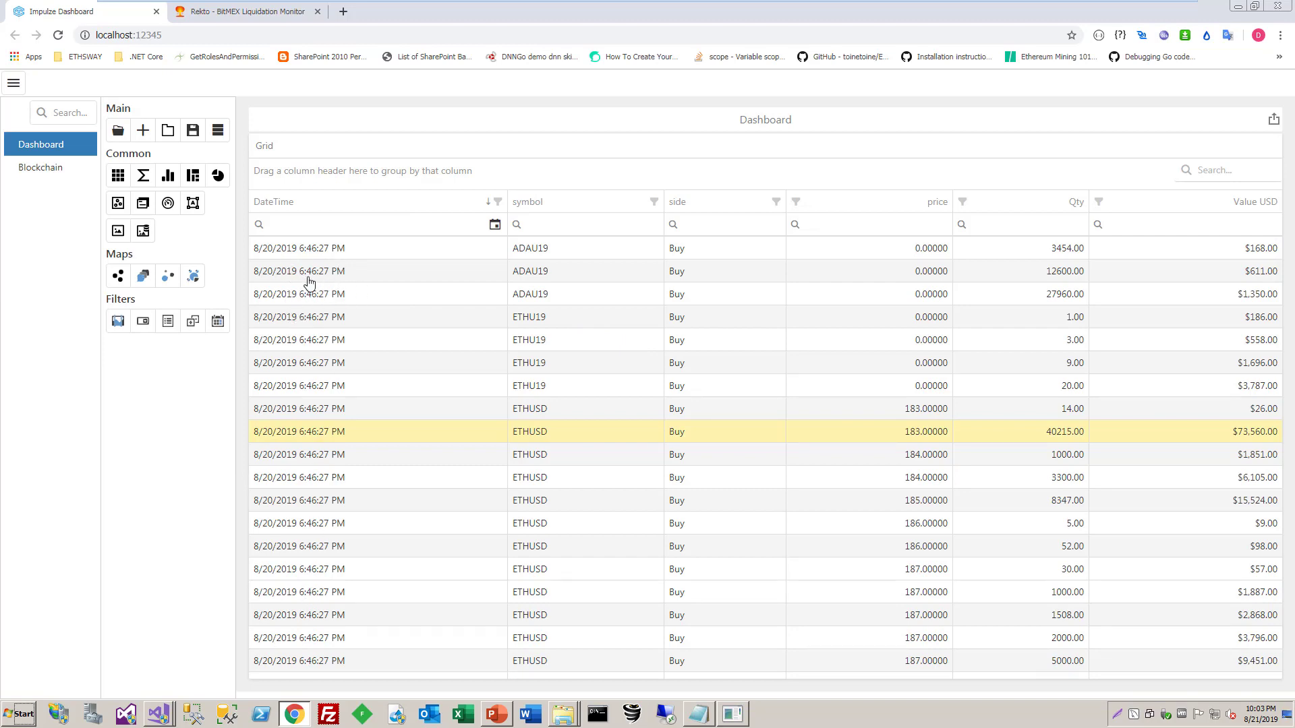
Edit the data source's UTCTime calculated field to AddSeconds(MakeDateTime(1970, 1, 1), [timestamp]) instead of the fixed seconds, and save the field
click(217, 132)
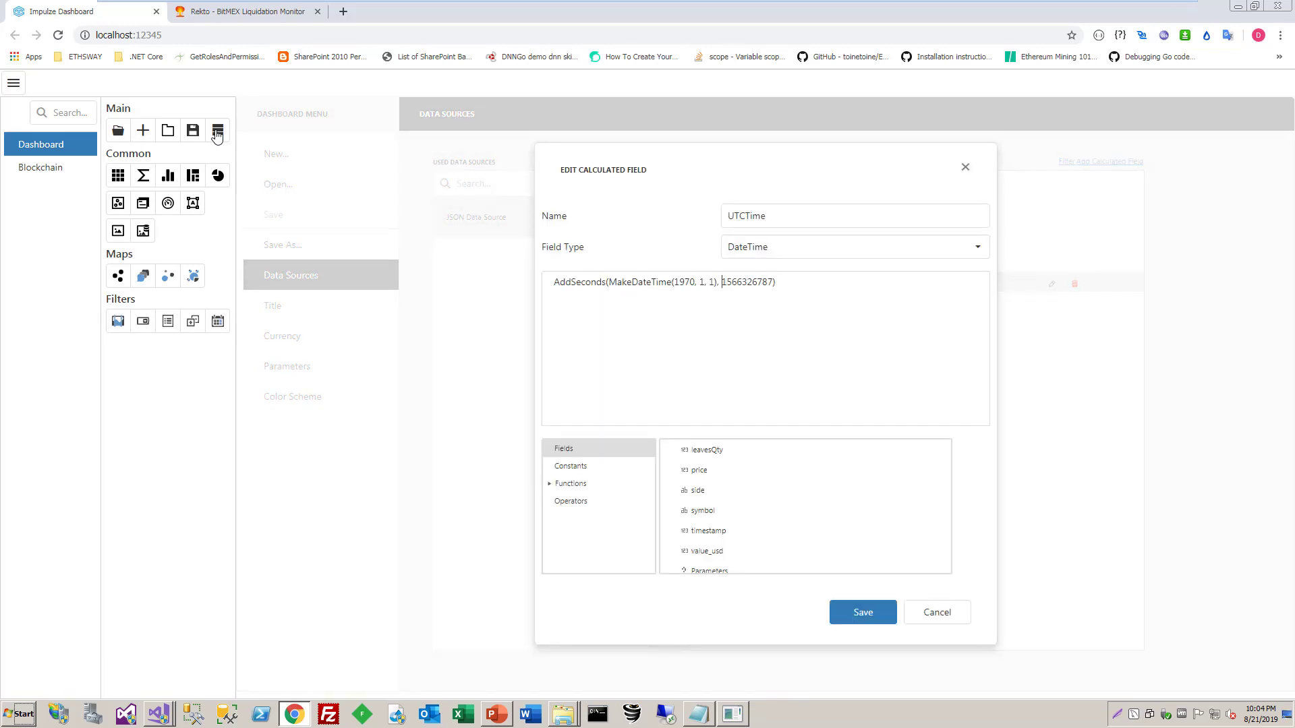
key(ctrl+shift+Right)
key(BackSpace)
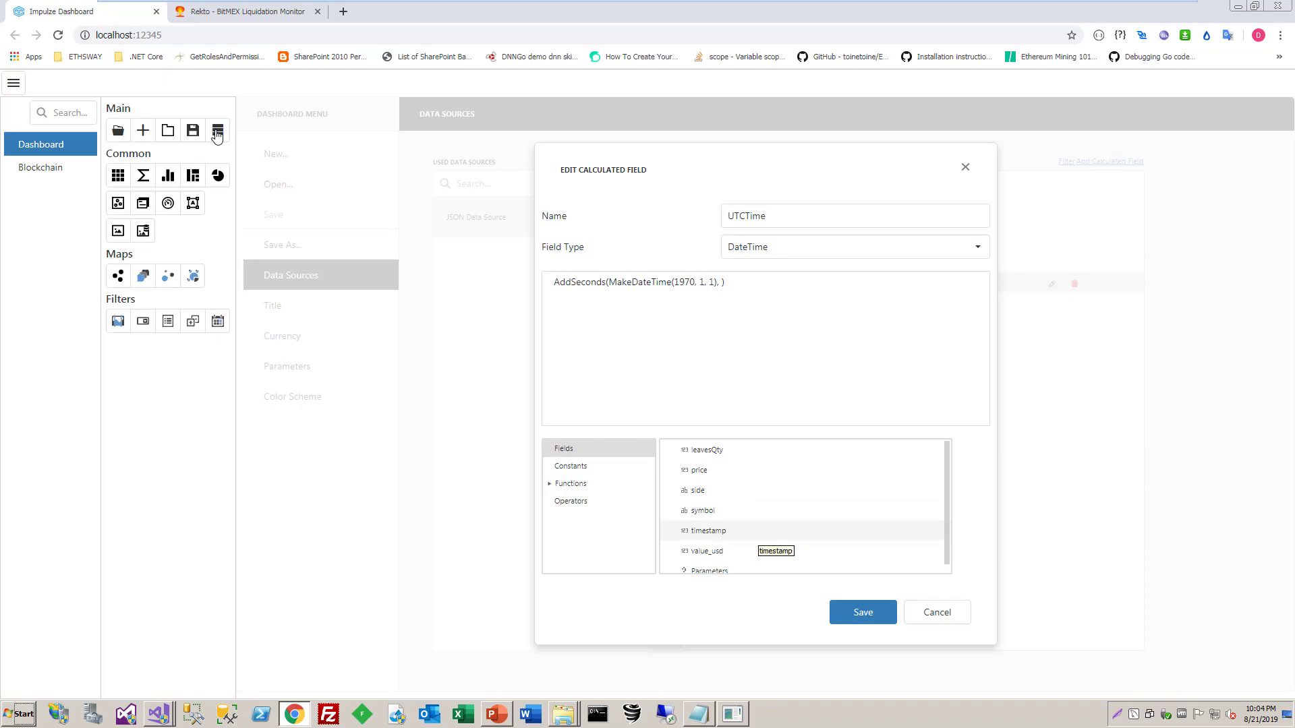
click(757, 532)
double_click(758, 531)
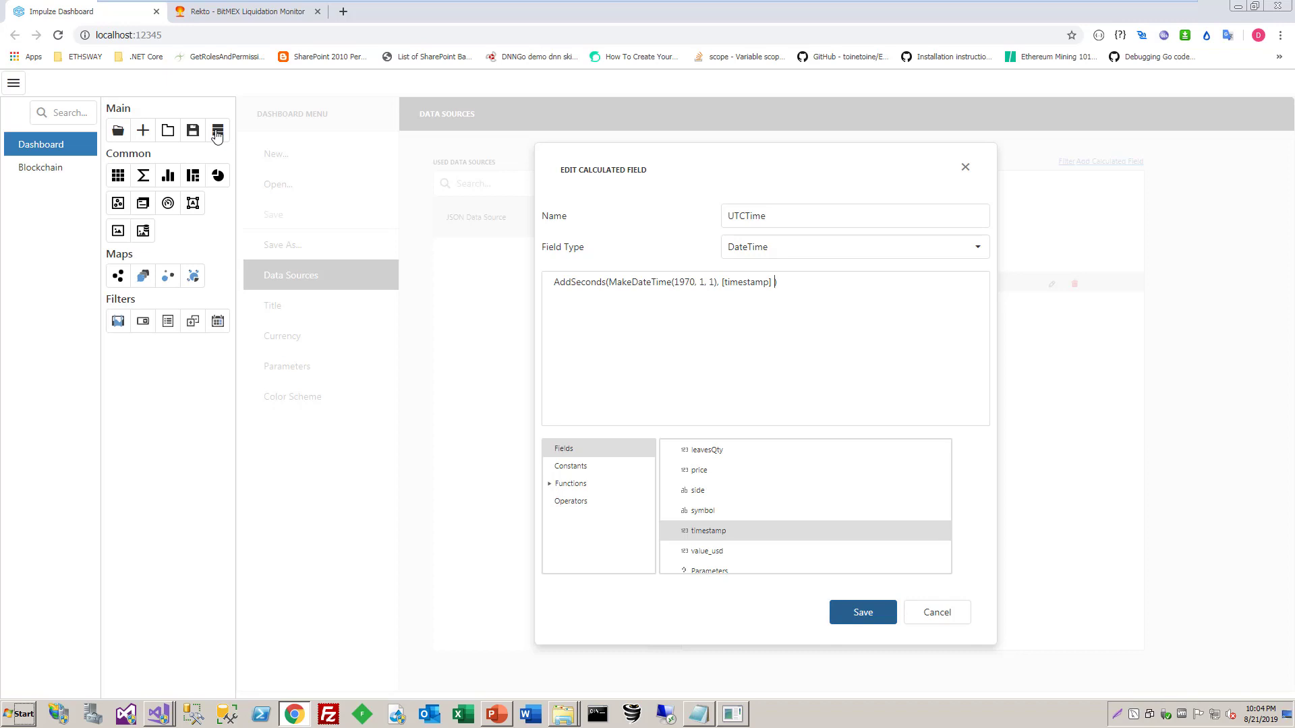
click(863, 611)
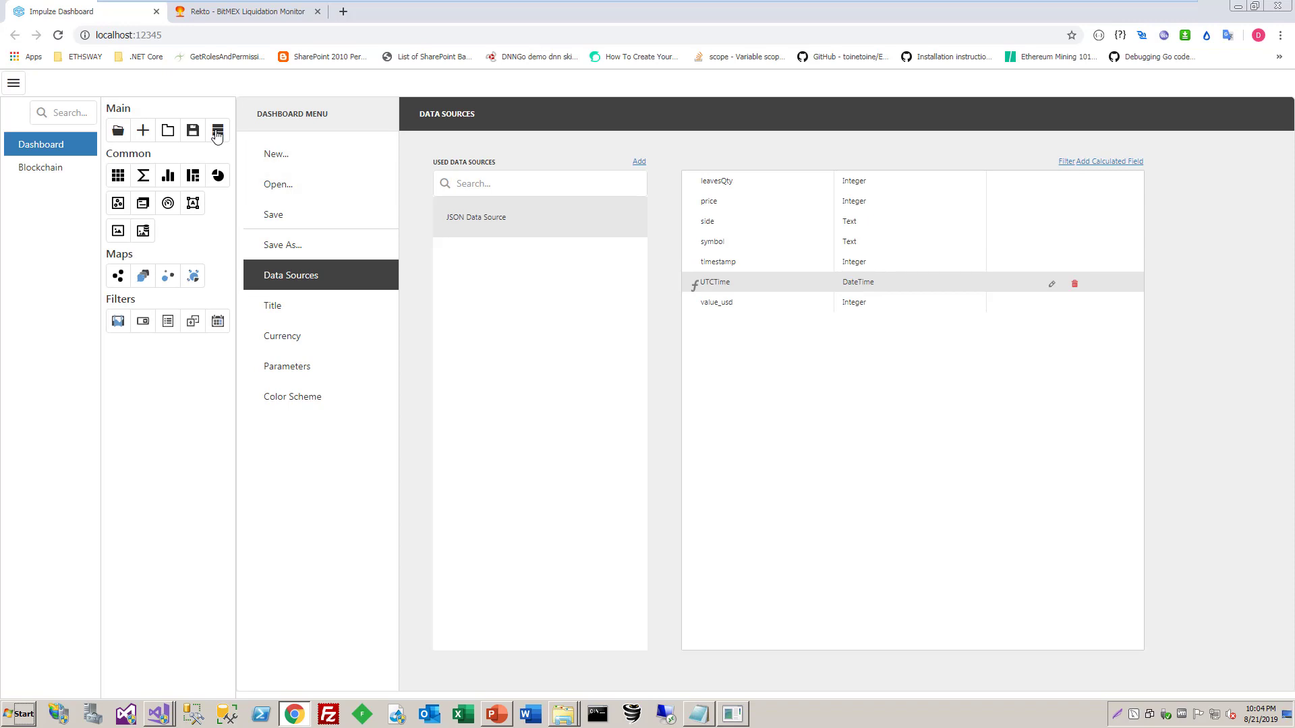
Return to the grid, save the dashboard and reload the page
click(217, 131)
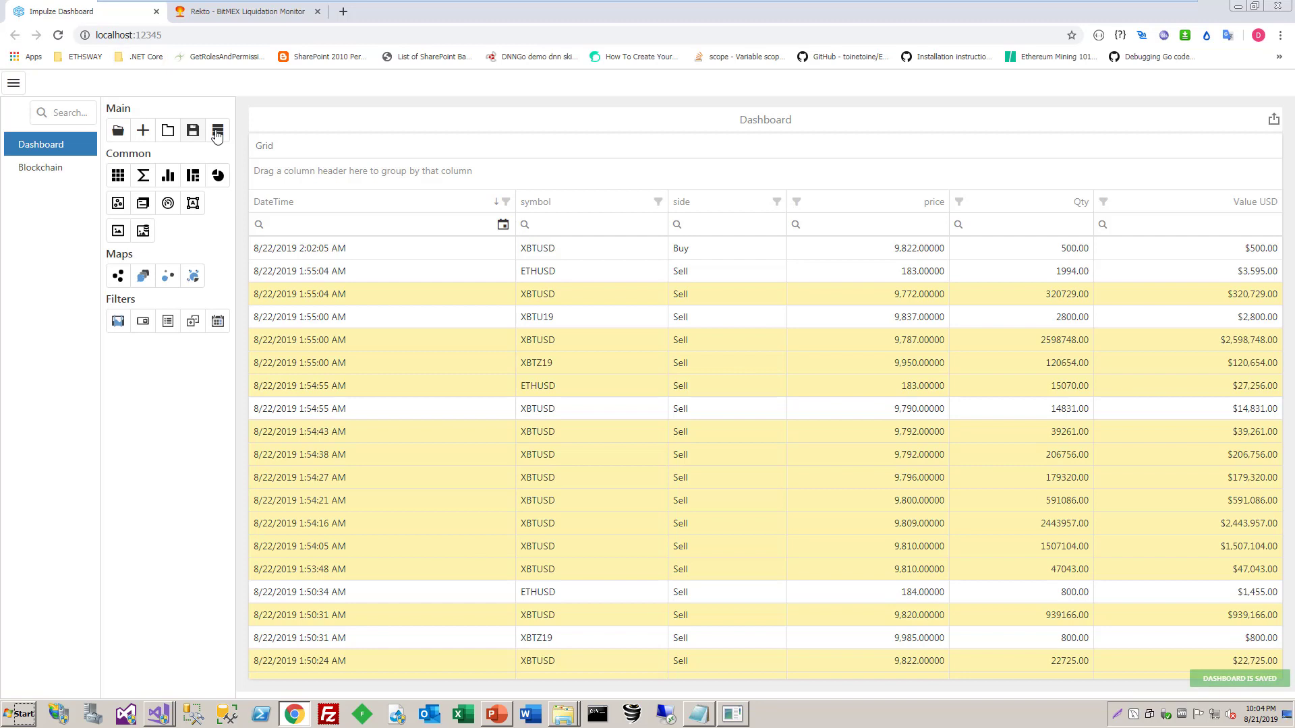
key(F5)
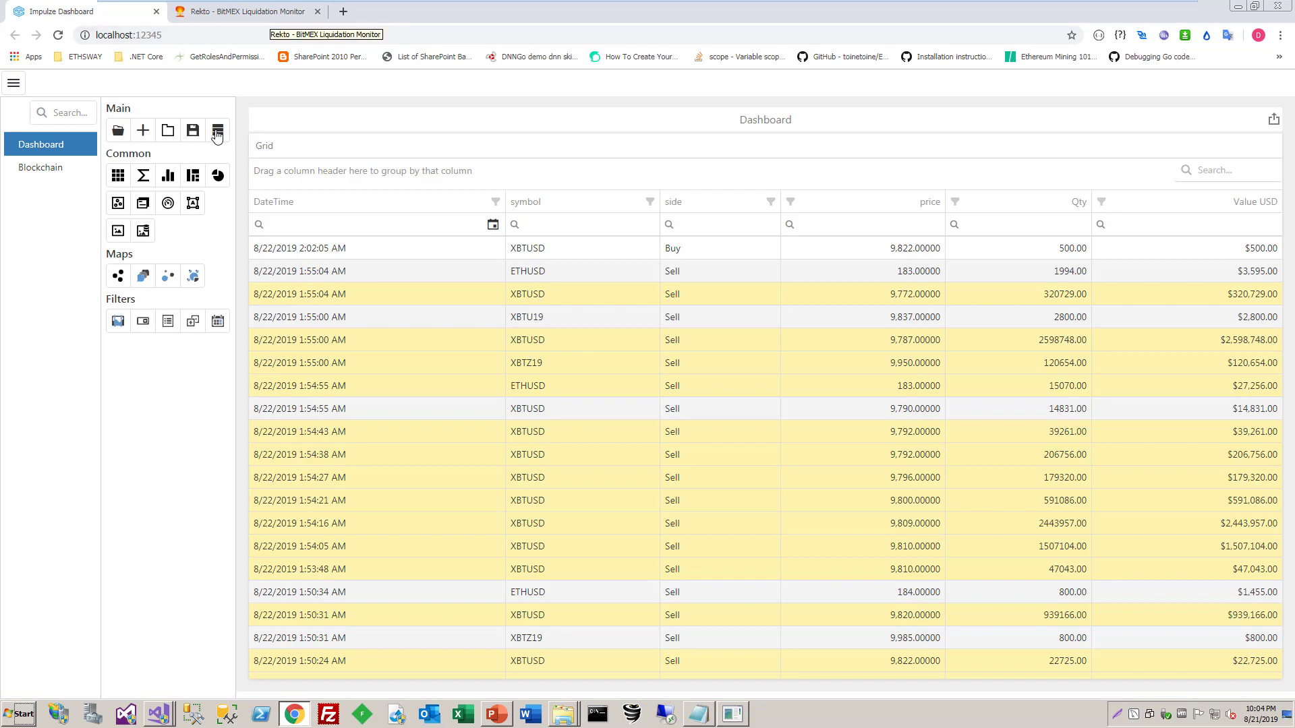
Move the Rekto monitor page into its own browser window and arrange it side by side with the dashboard window
key(ctrl+Tab)
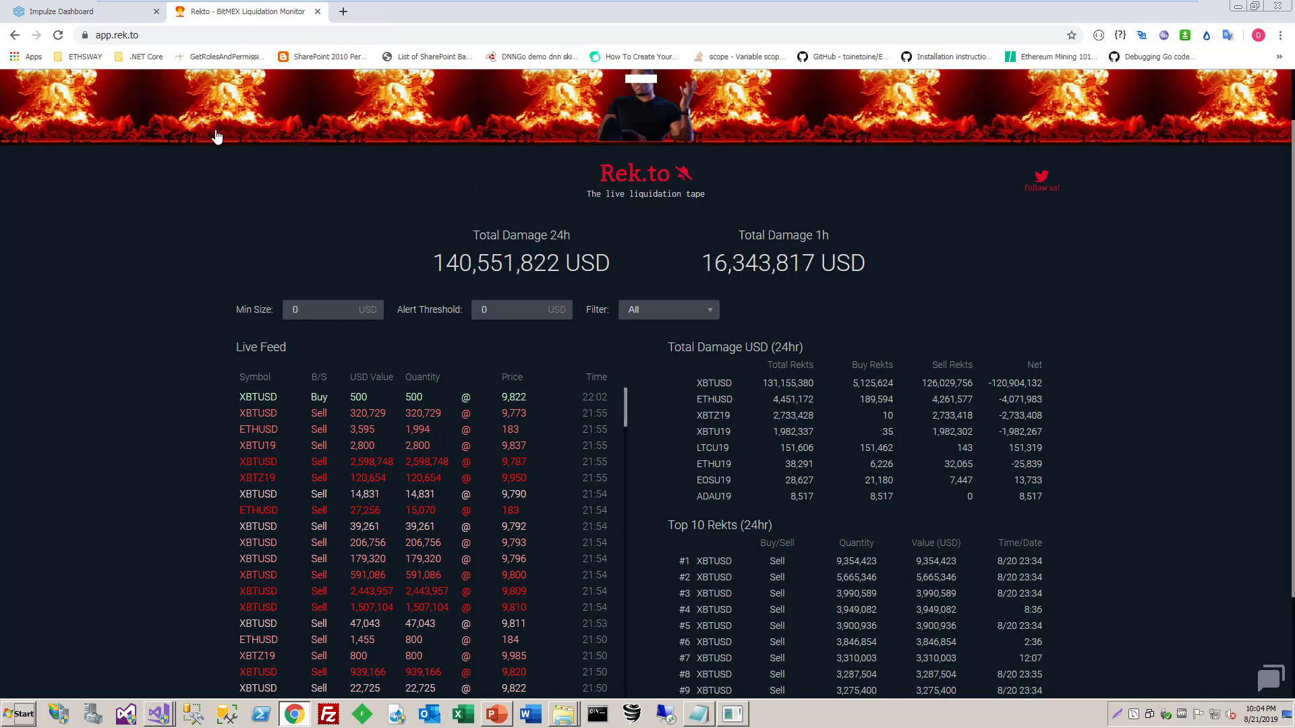
key(super)
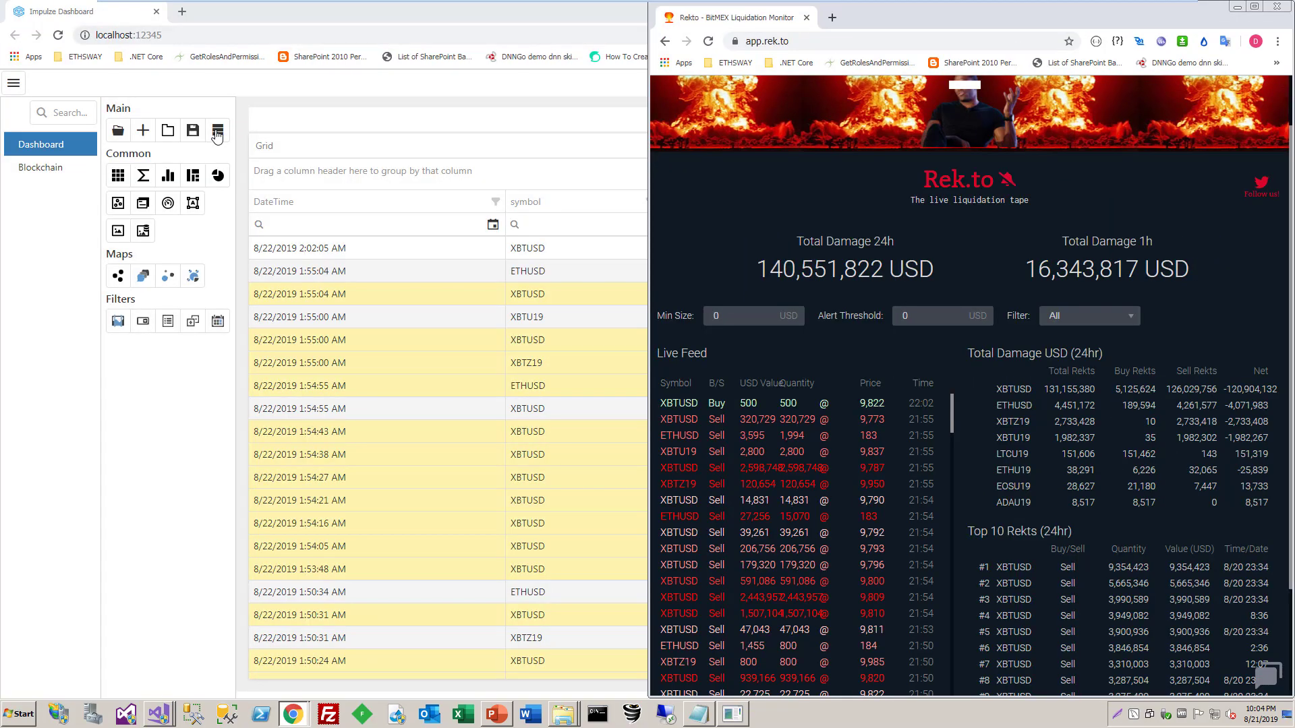
key(alt+Tab)
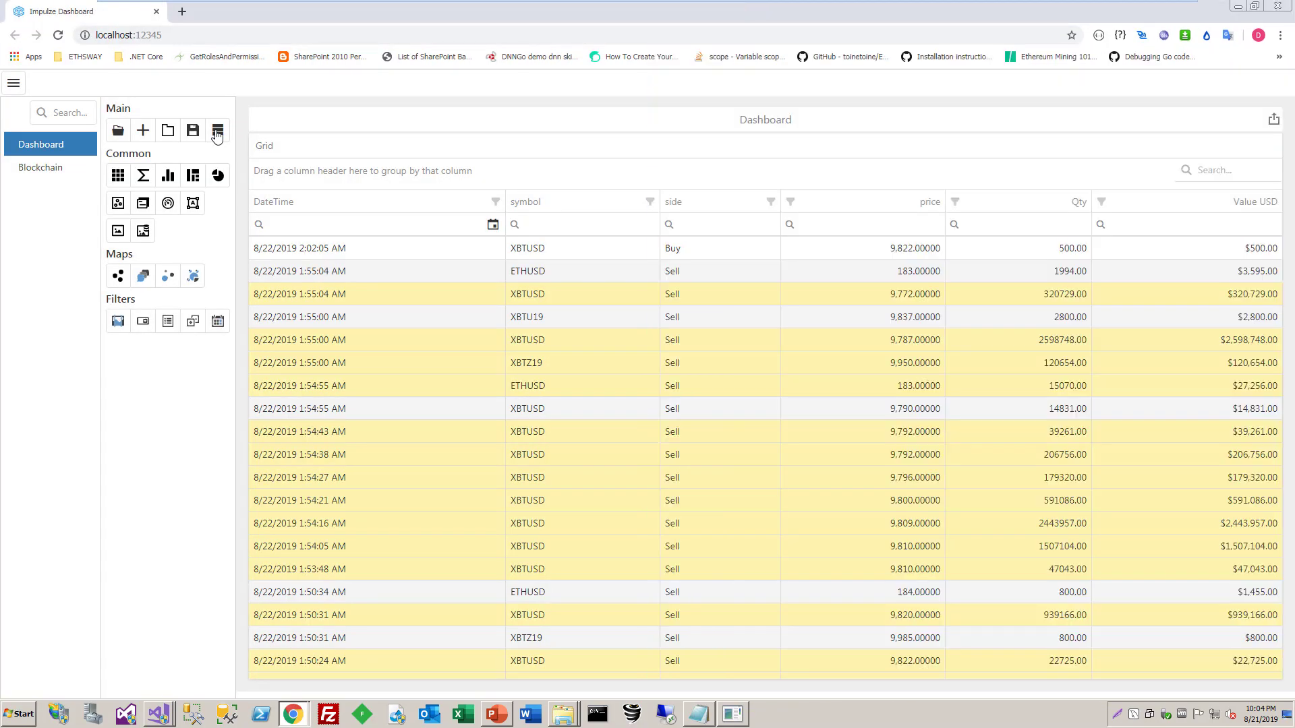
key(super+Left)
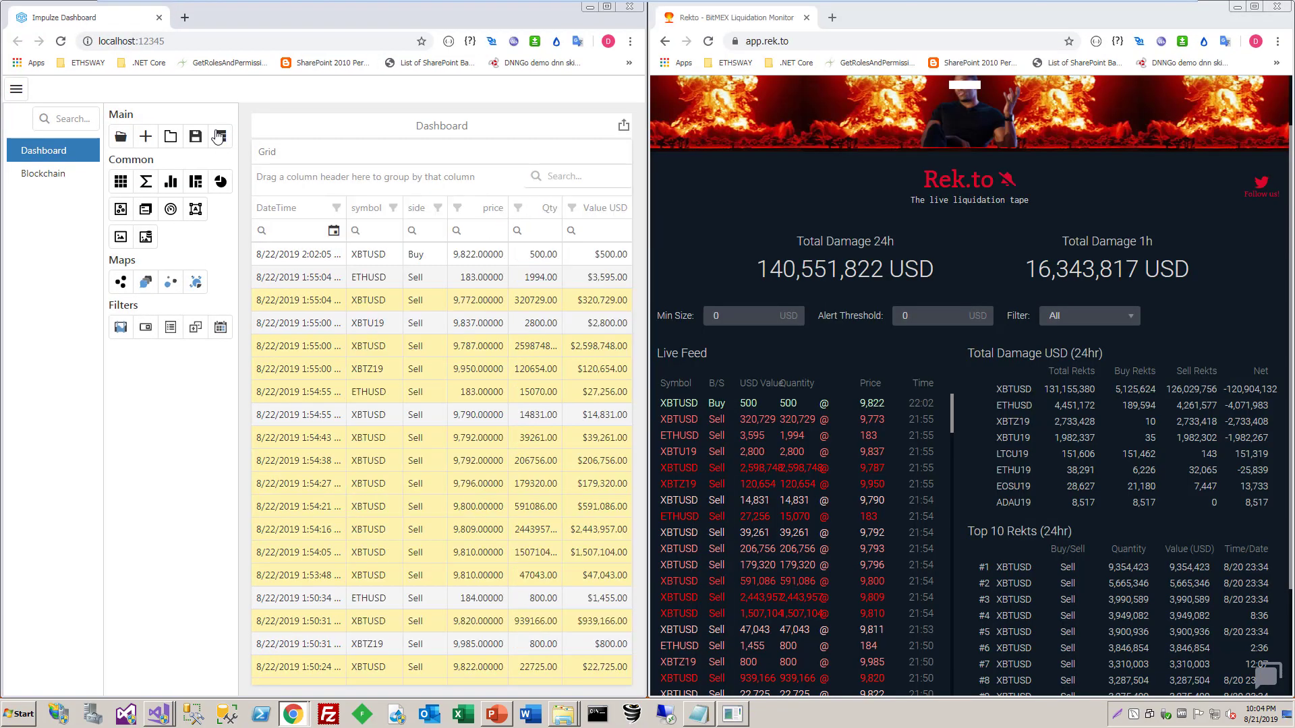